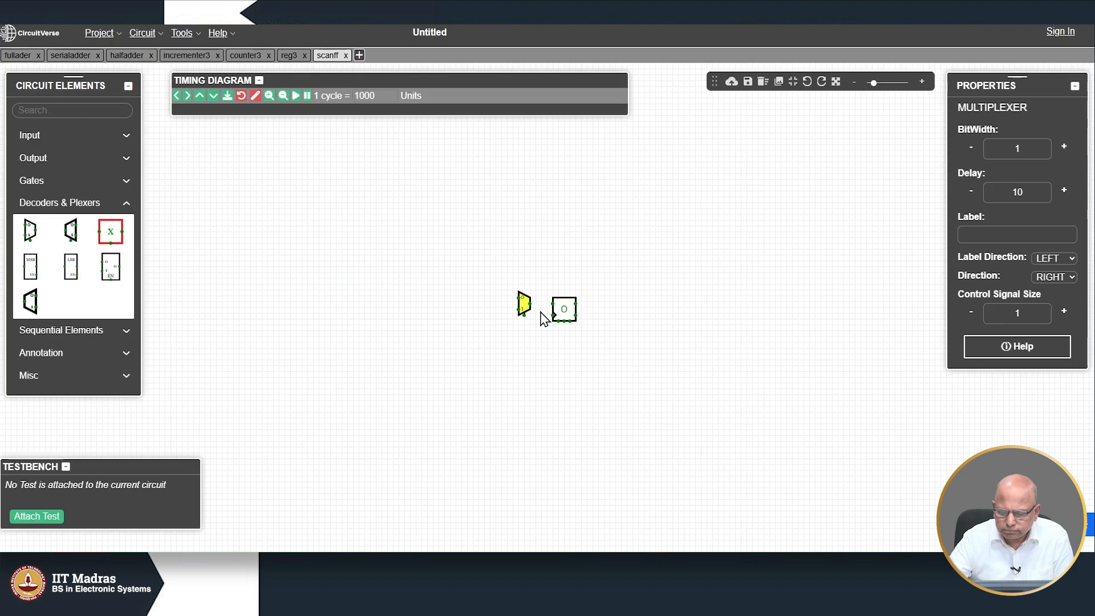
Step: Wire the mux output to the flip-flop's D input, run a wire left from the upper mux input, and undo a bad join
{"action": "left_click_drag", "start_coordinate": [530, 303], "coordinate": [553, 299]}
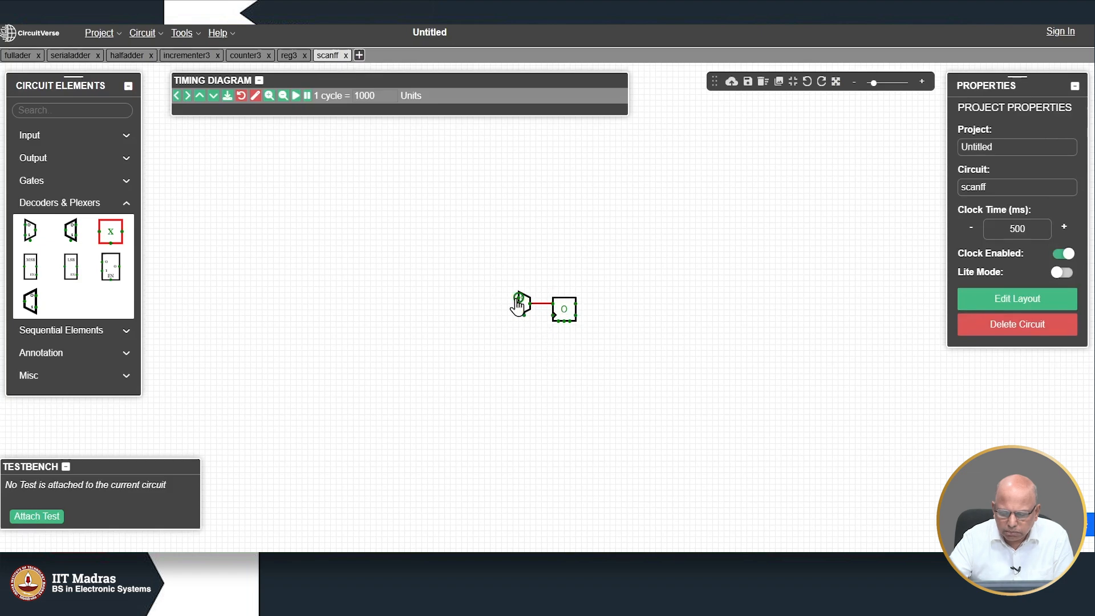
{"action": "mouse_move", "coordinate": [518, 298]}
{"action": "left_mouse_down"}
{"action": "mouse_move", "coordinate": [467, 305]}
{"action": "mouse_move", "coordinate": [471, 318]}
{"action": "mouse_move", "coordinate": [468, 304]}
{"action": "left_mouse_up"}
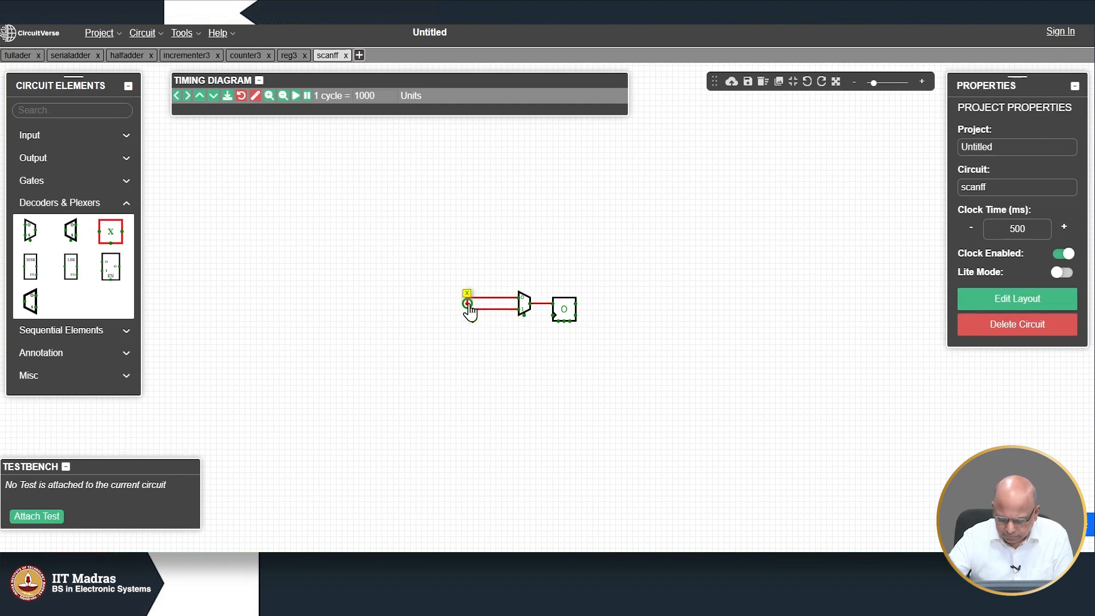
{"action": "key", "text": "ctrl+z"}
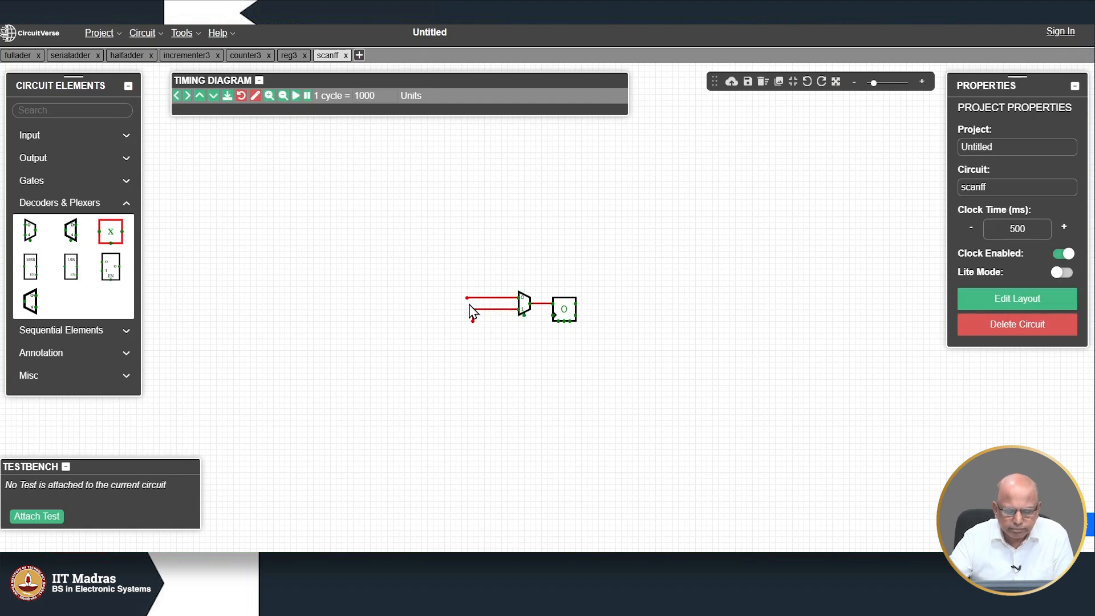
Step: Place two Input elements at the ends of the mux's upper and lower input wires
{"action": "left_click", "coordinate": [42, 138]}
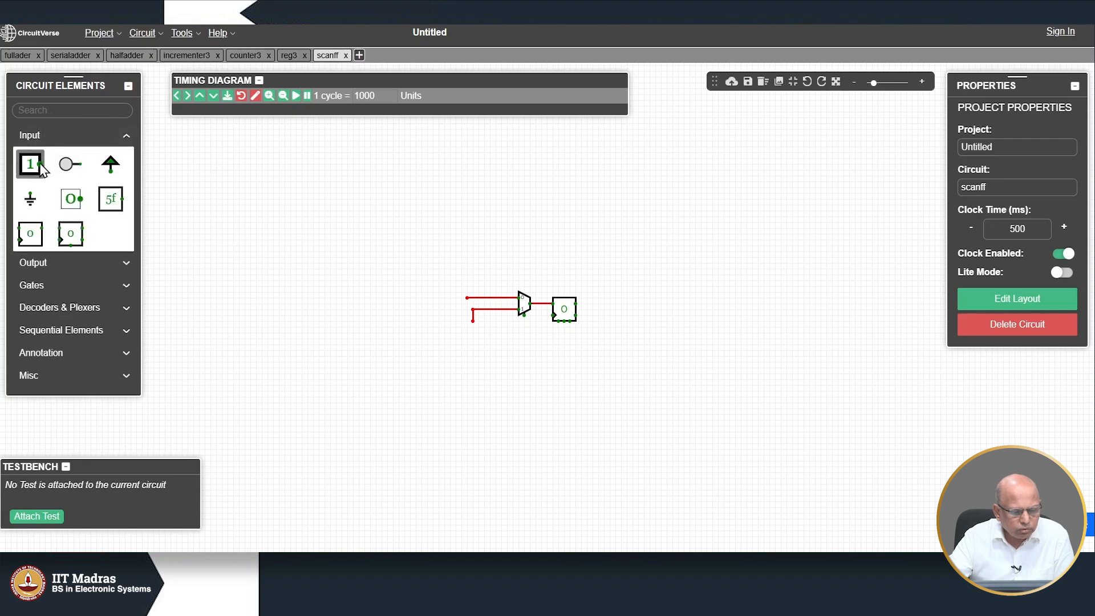
{"action": "left_click", "coordinate": [31, 164]}
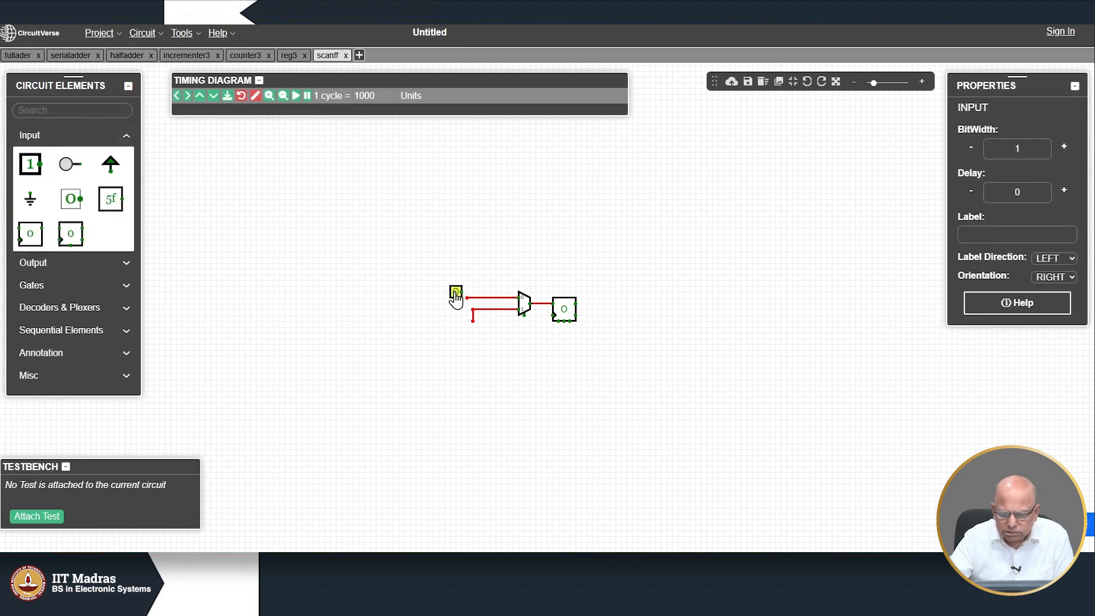
{"action": "left_click", "coordinate": [462, 305]}
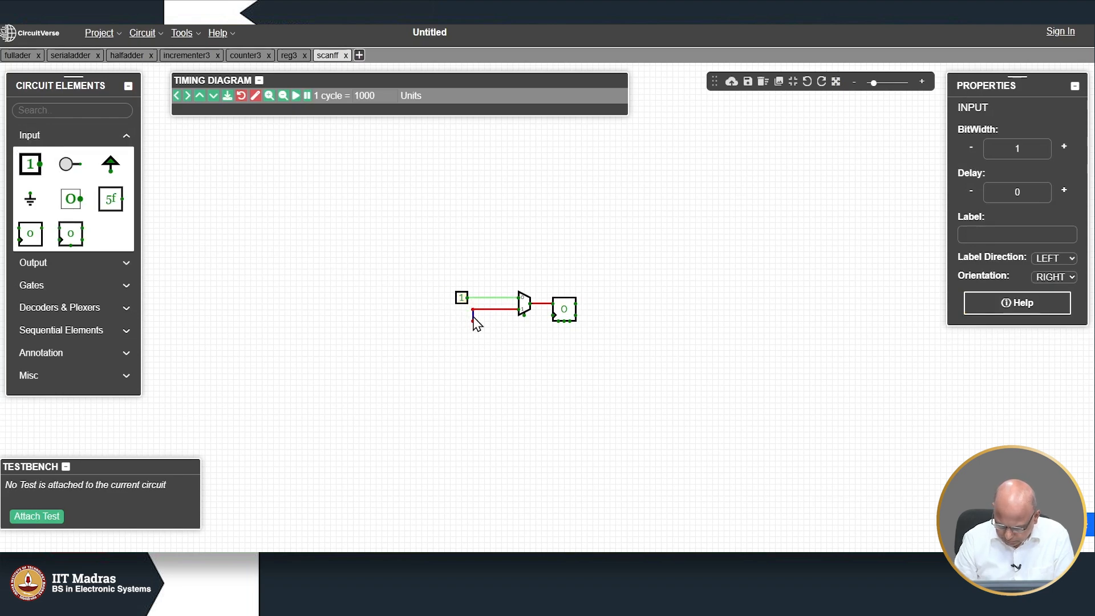
{"action": "left_click", "coordinate": [477, 323]}
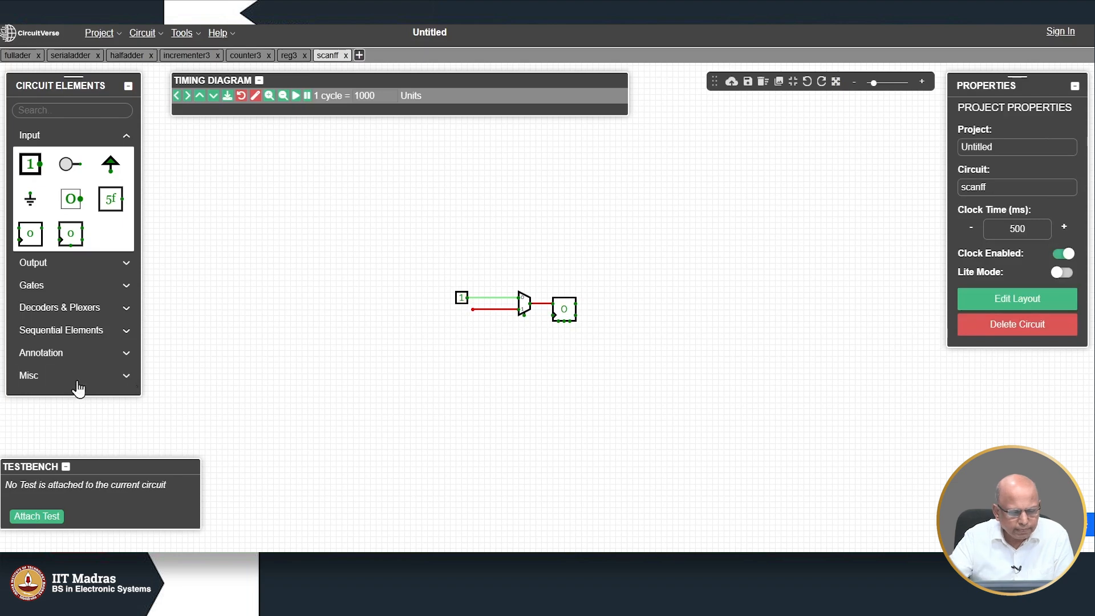
{"action": "left_click", "coordinate": [39, 177]}
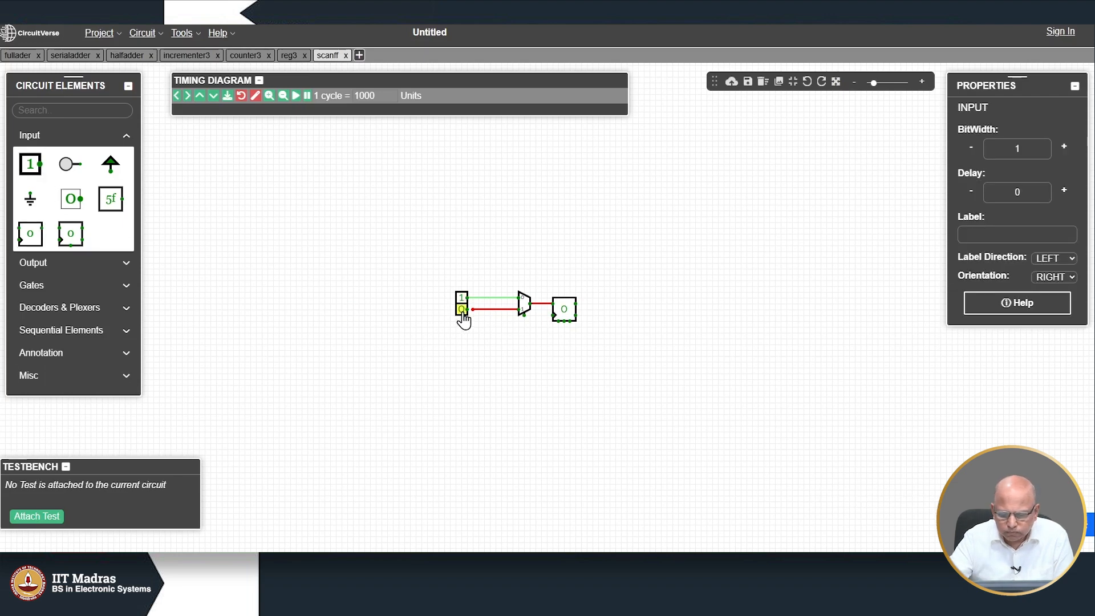
{"action": "left_click", "coordinate": [474, 320]}
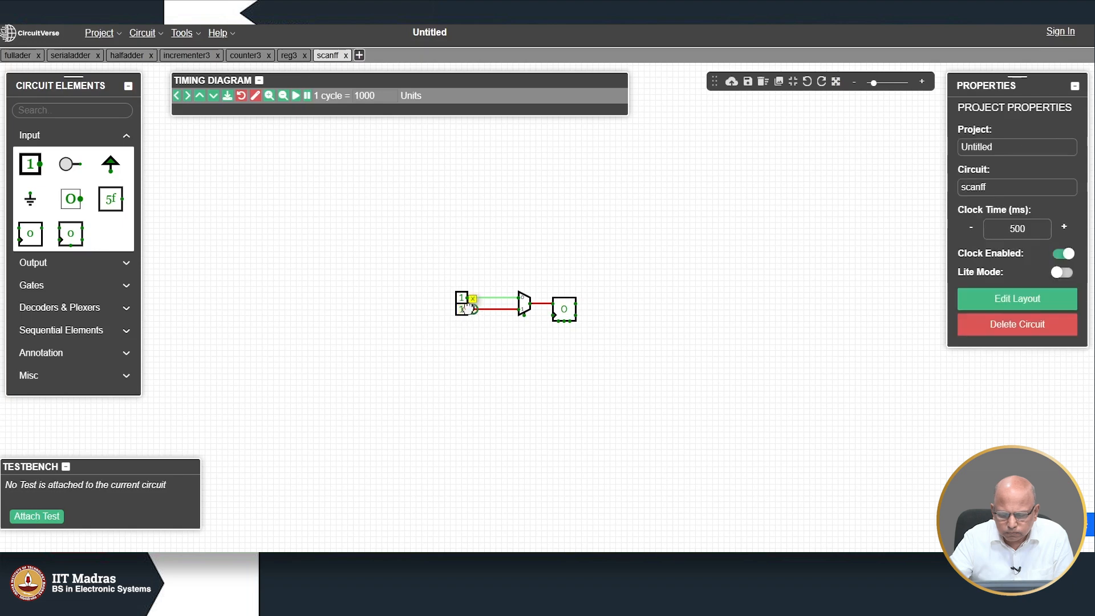
Step: Label the top input parin and the lower input serin
{"action": "left_click", "coordinate": [462, 297]}
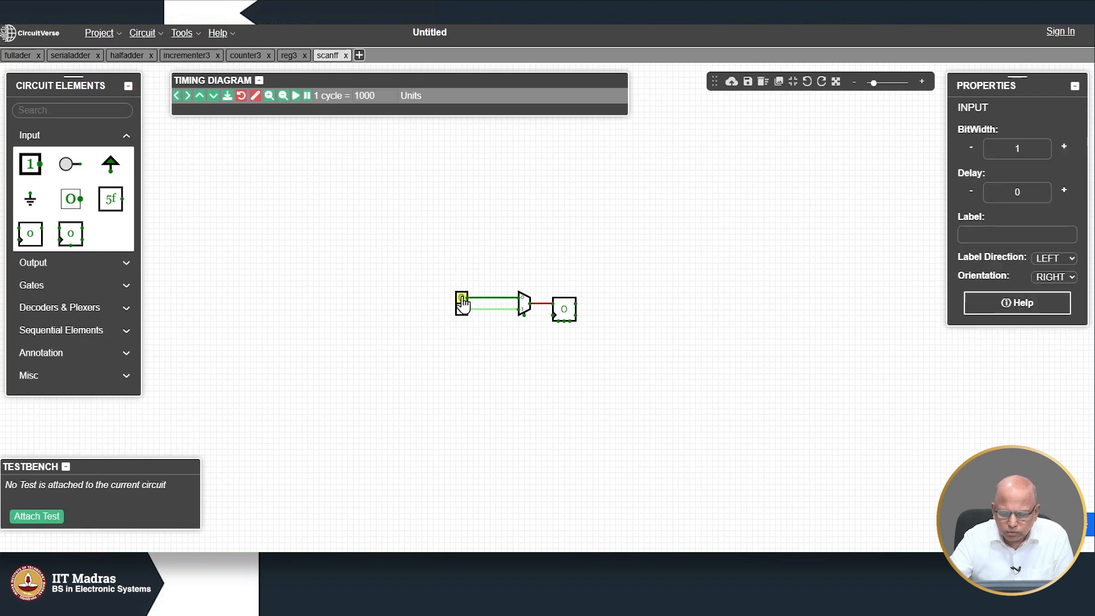
{"action": "left_click", "coordinate": [986, 230]}
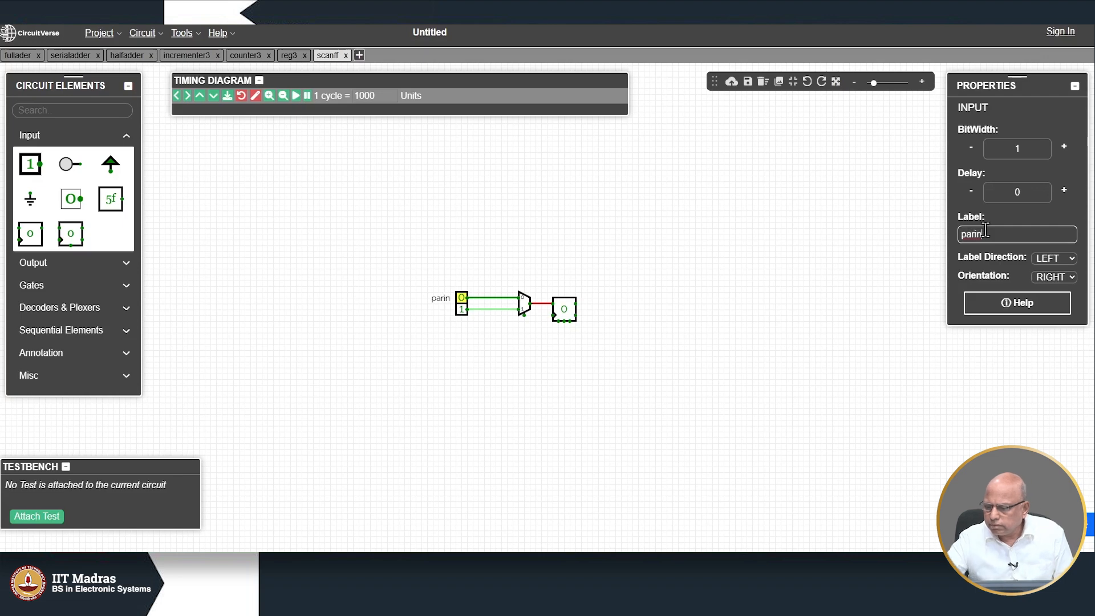
{"action": "left_click", "coordinate": [459, 315]}
{"action": "left_click", "coordinate": [985, 236]}
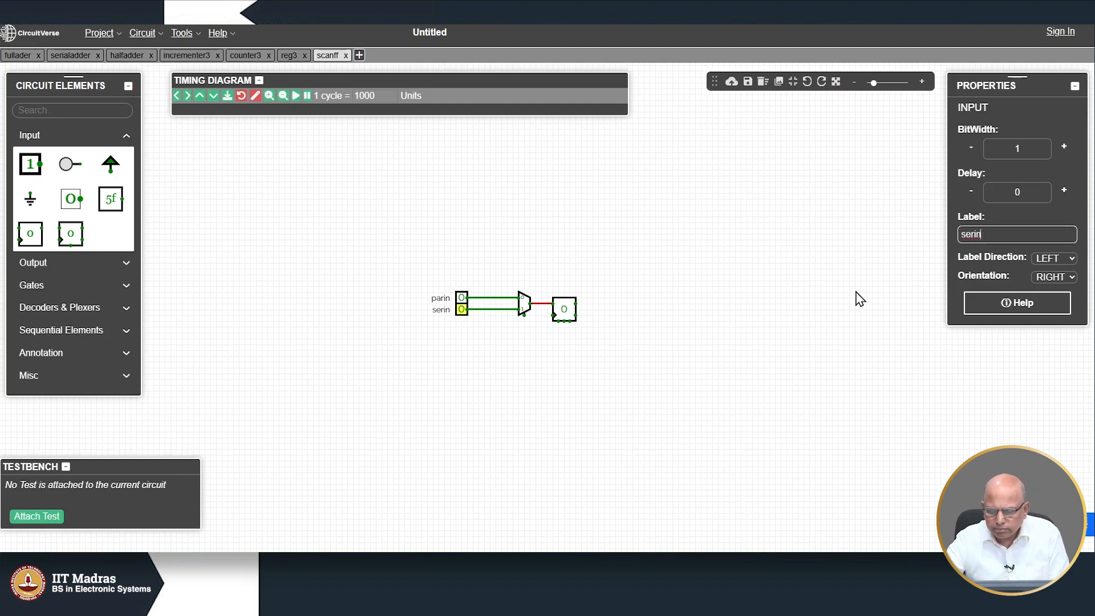
{"action": "left_click", "coordinate": [691, 352]}
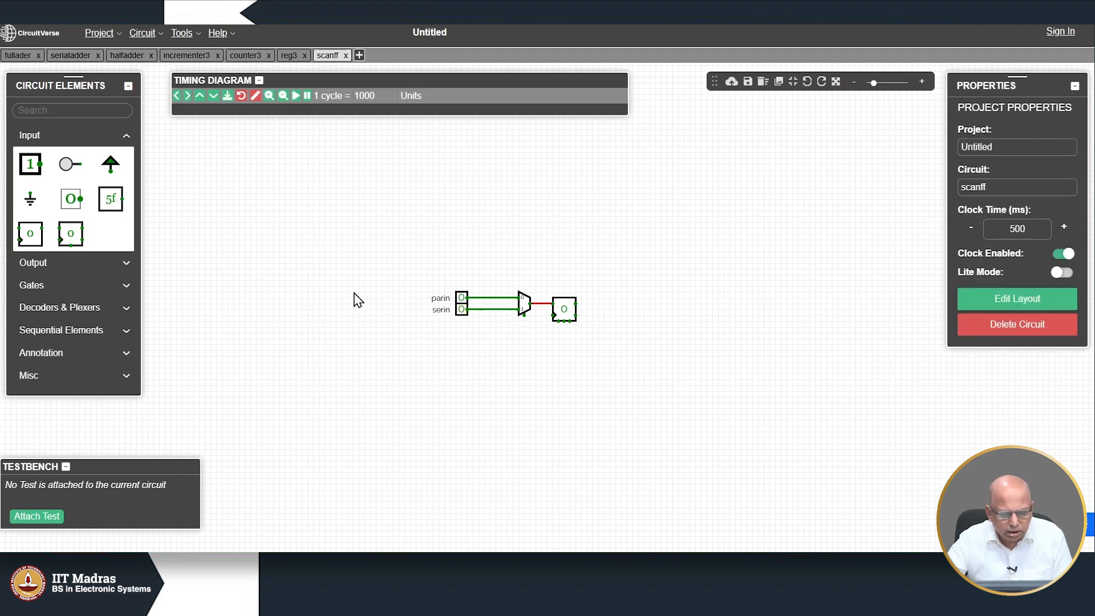
Step: Set serin to 1 and add a third input below it, wired to the mux select line
{"action": "left_click", "coordinate": [461, 310]}
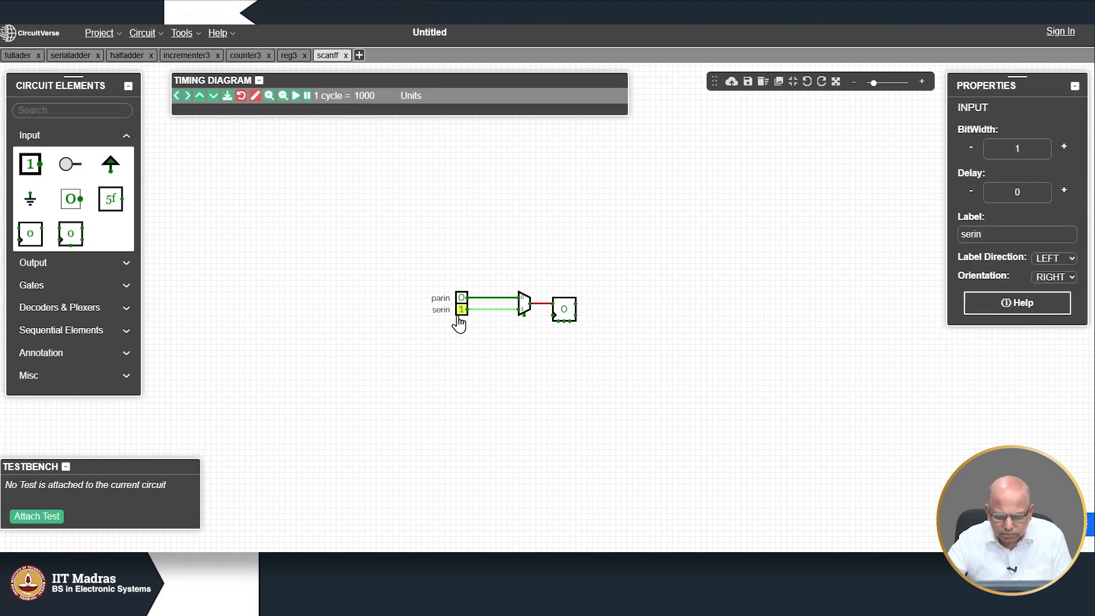
{"action": "left_click", "coordinate": [32, 164]}
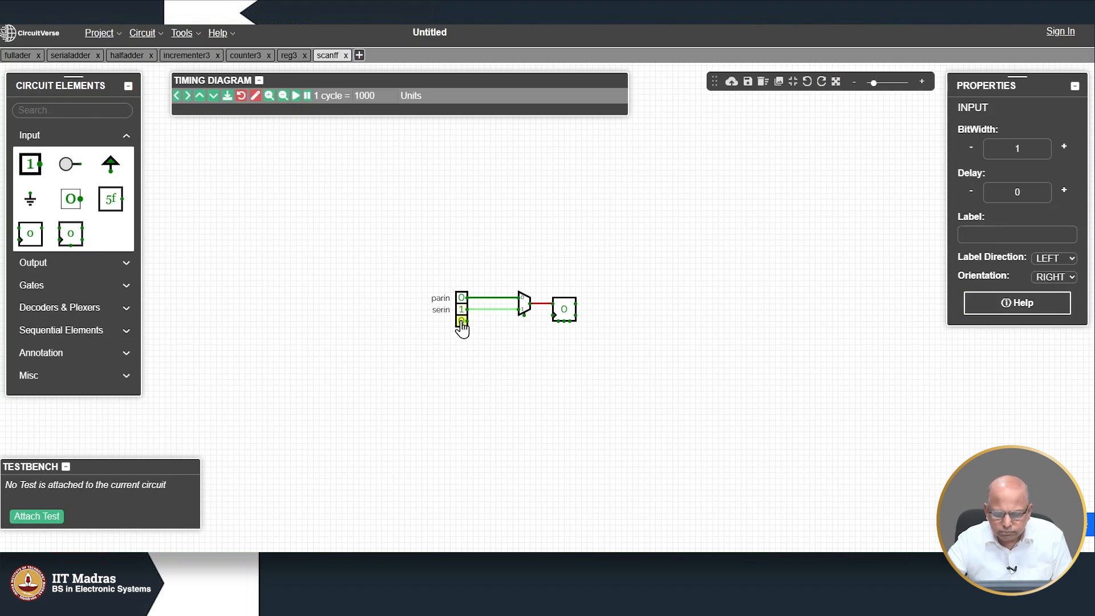
{"action": "left_click", "coordinate": [461, 324]}
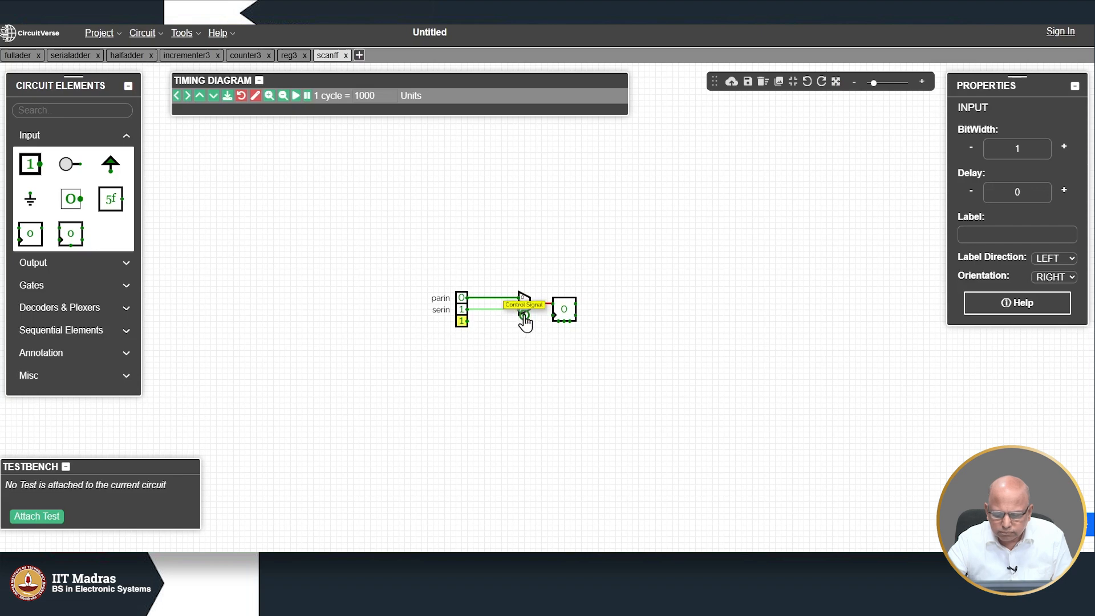
{"action": "left_click", "coordinate": [523, 320]}
{"action": "left_click_drag", "start_coordinate": [523, 321], "coordinate": [467, 321]}
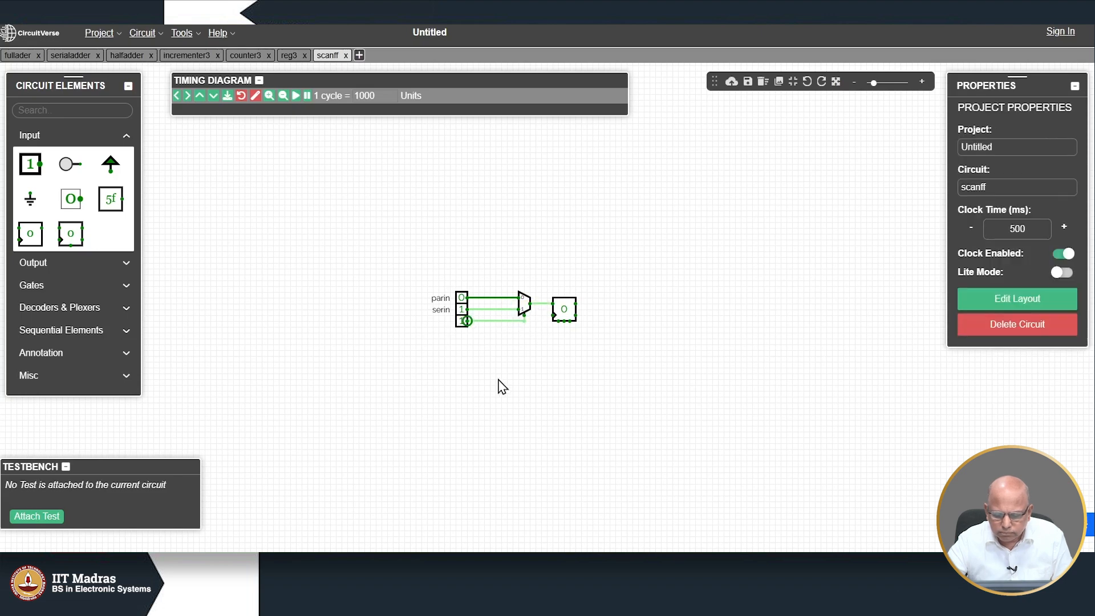
Step: Label the third input scanen and set it to 1
{"action": "left_click", "coordinate": [460, 327]}
{"action": "left_click", "coordinate": [968, 235]}
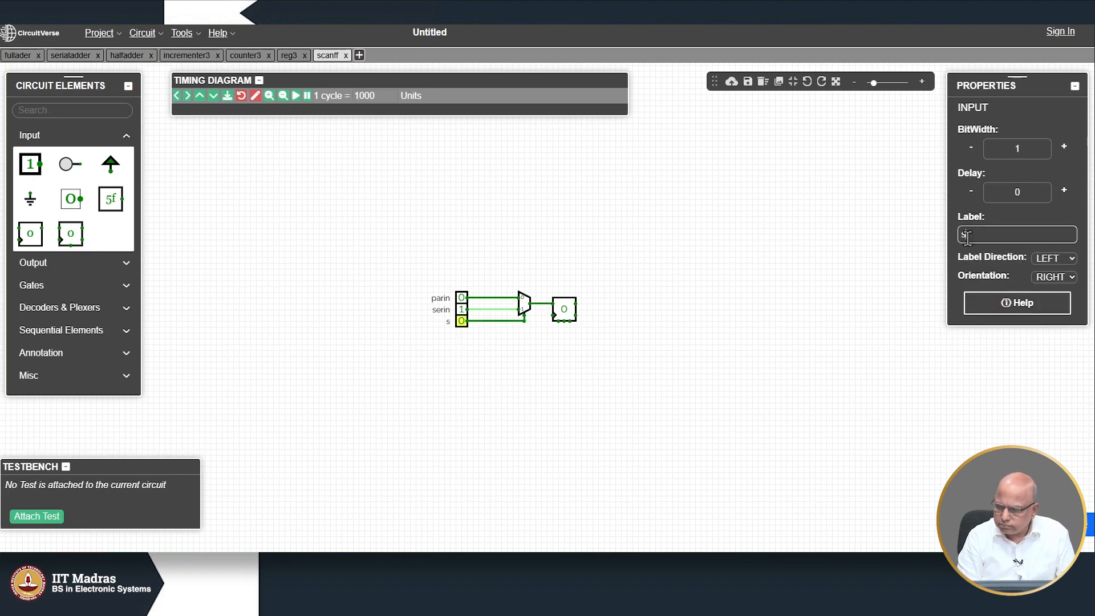
{"action": "key", "text": "BackSpace"}
{"action": "key", "text": "BackSpace"}
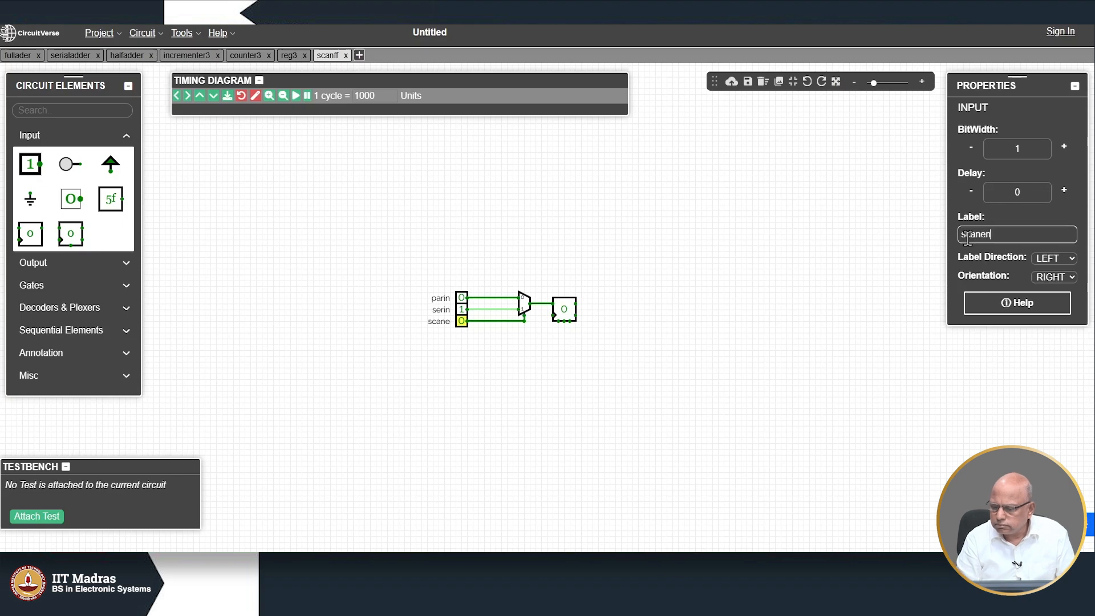
{"action": "left_click", "coordinate": [494, 389]}
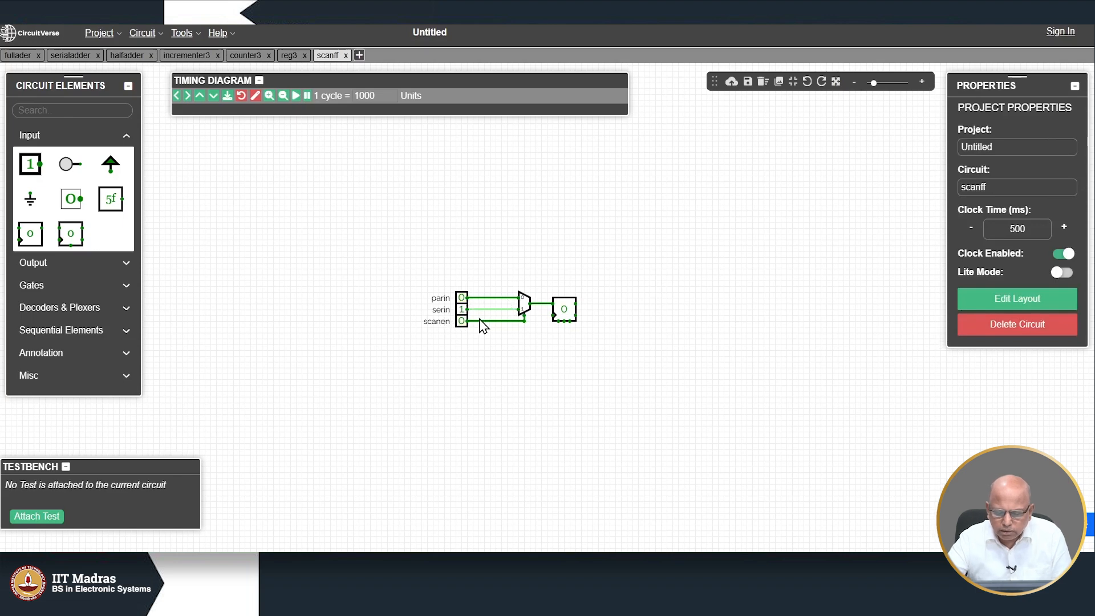
{"action": "left_click", "coordinate": [461, 322]}
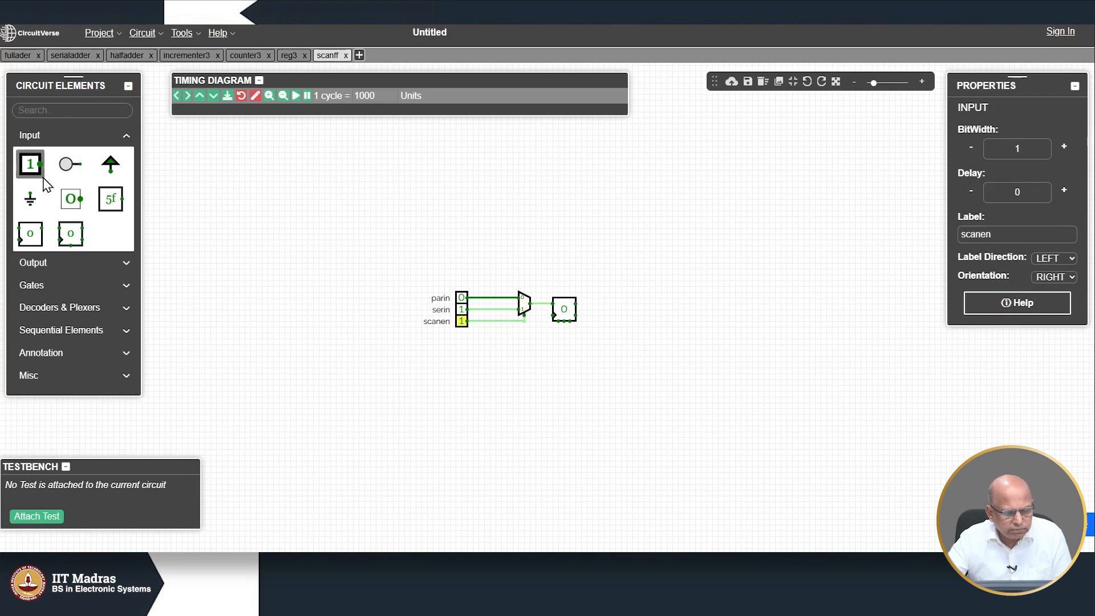
Step: Place a Power source below scanen and wire the flip-flop's enable pin to it
{"action": "left_click", "coordinate": [111, 163]}
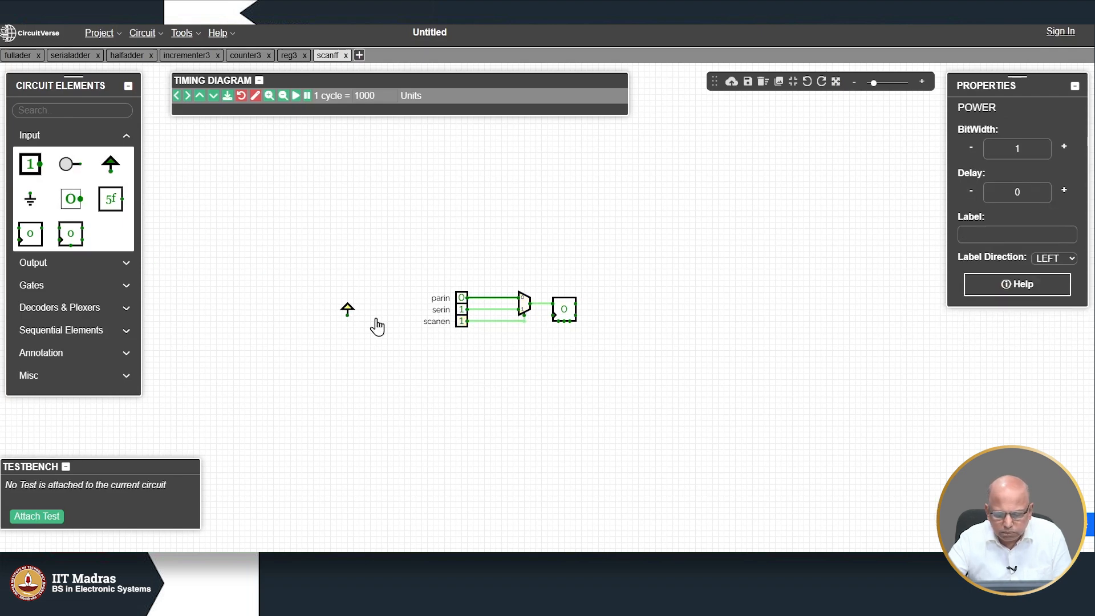
{"action": "left_click", "coordinate": [462, 341]}
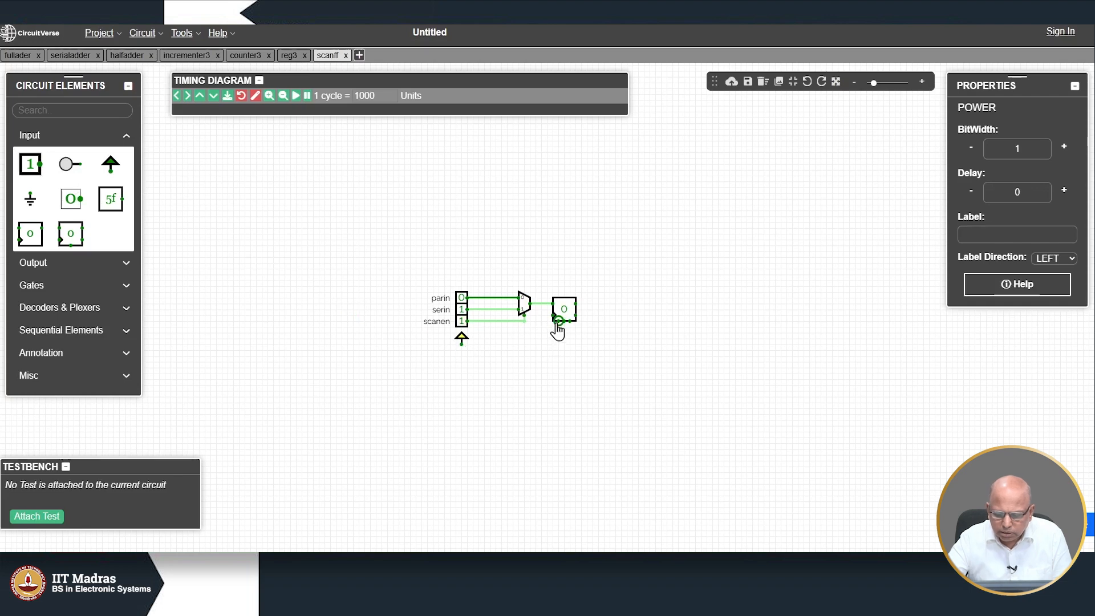
{"action": "left_click", "coordinate": [557, 331]}
{"action": "left_click_drag", "start_coordinate": [554, 336], "coordinate": [462, 343]}
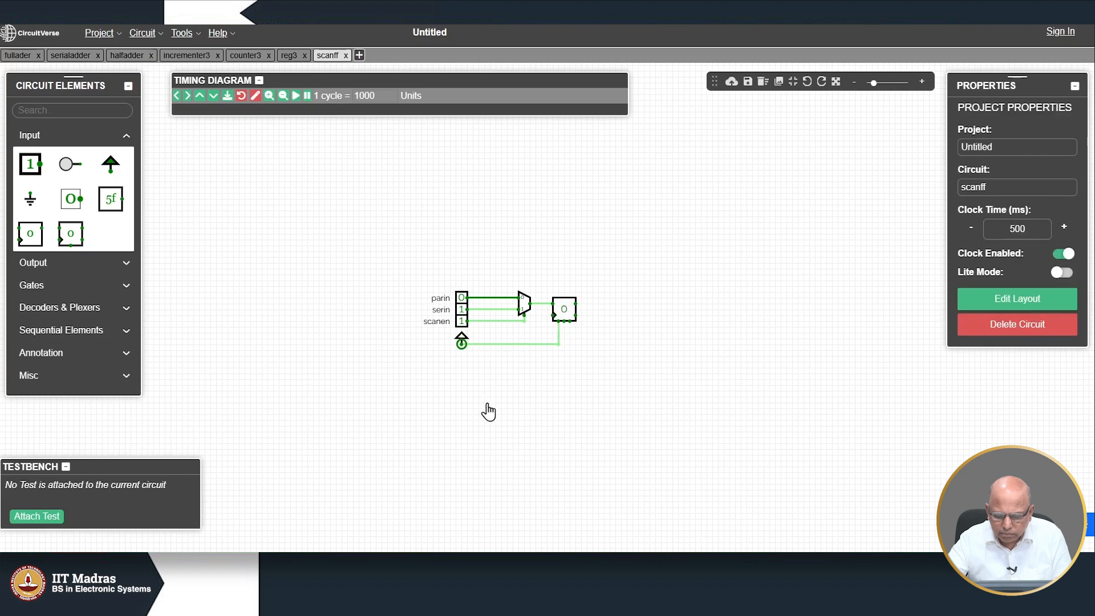
Step: Place a Ground below the power source and wire the flip-flop's preset pin to it
{"action": "left_click", "coordinate": [36, 202]}
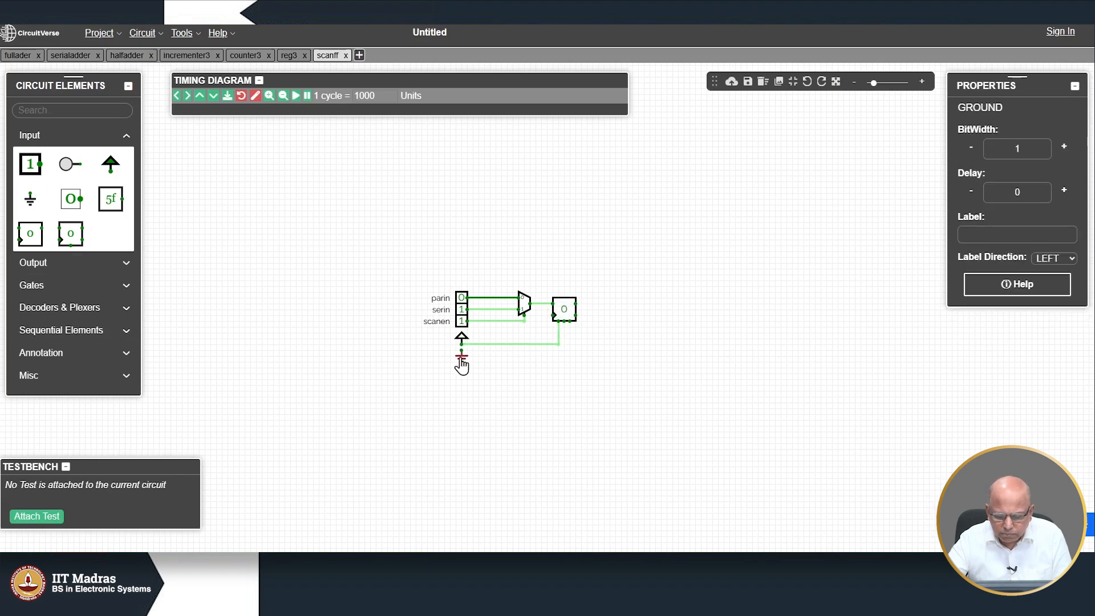
{"action": "left_click", "coordinate": [462, 365]}
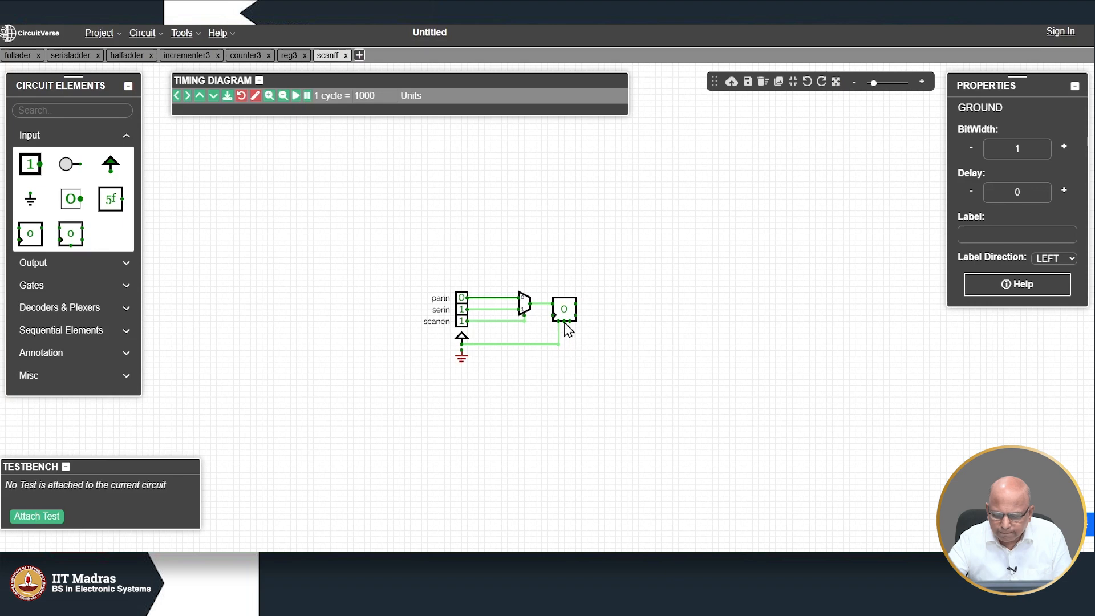
{"action": "left_click", "coordinate": [562, 322]}
{"action": "mouse_move", "coordinate": [562, 324]}
{"action": "left_mouse_down"}
{"action": "mouse_move", "coordinate": [563, 350]}
{"action": "mouse_move", "coordinate": [462, 350]}
{"action": "left_mouse_up"}
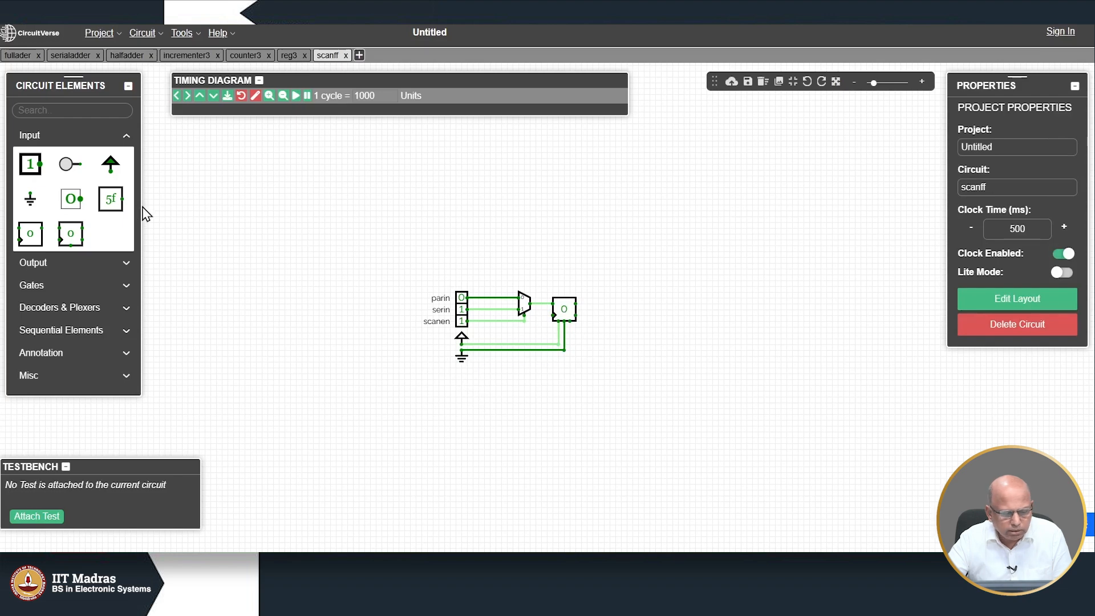
Step: Add a new input below the ground and wire the flip-flop's reset pin to it
{"action": "left_click", "coordinate": [25, 169]}
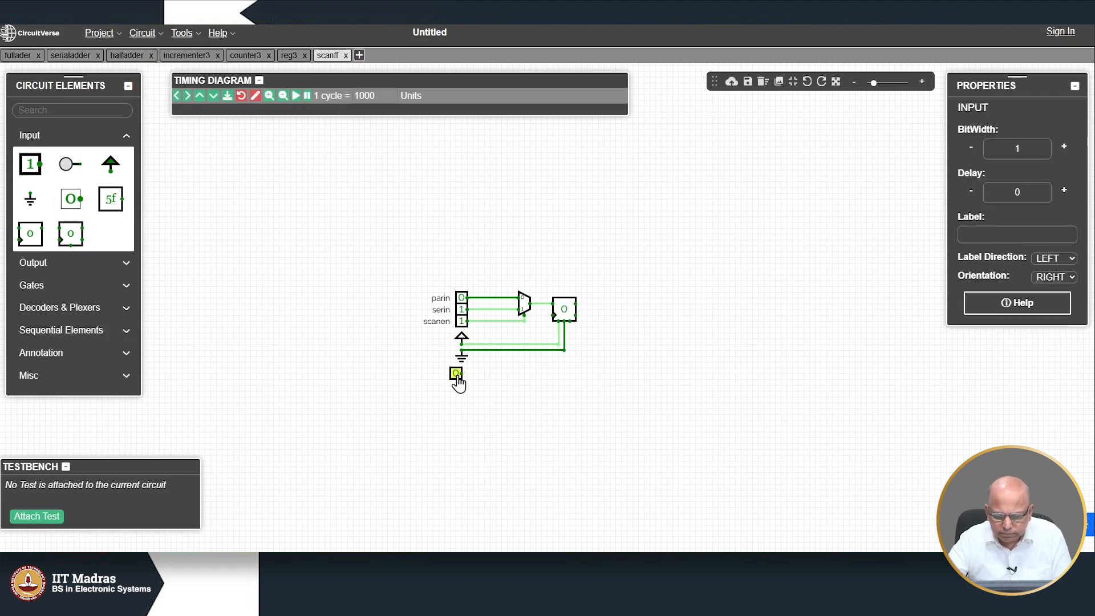
{"action": "left_click", "coordinate": [464, 382]}
{"action": "left_click_drag", "start_coordinate": [568, 322], "coordinate": [467, 376]}
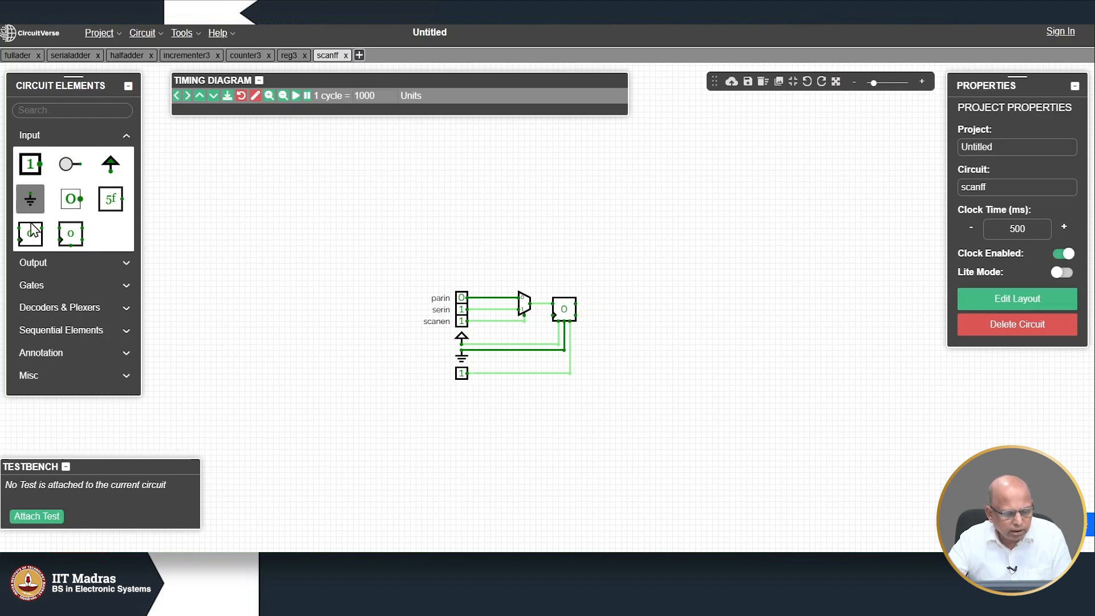
Step: Place an Output display beside the flip-flop and wire the flip-flop's output to it
{"action": "left_click", "coordinate": [50, 269]}
{"action": "left_click", "coordinate": [35, 192]}
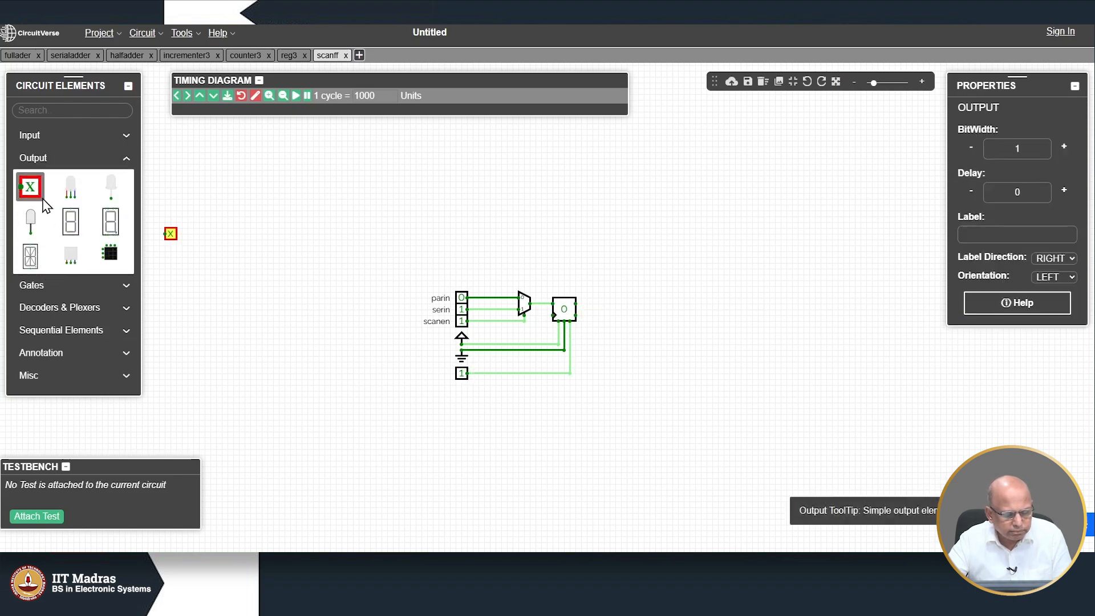
{"action": "left_click", "coordinate": [602, 307]}
{"action": "left_click_drag", "start_coordinate": [575, 304], "coordinate": [597, 303]}
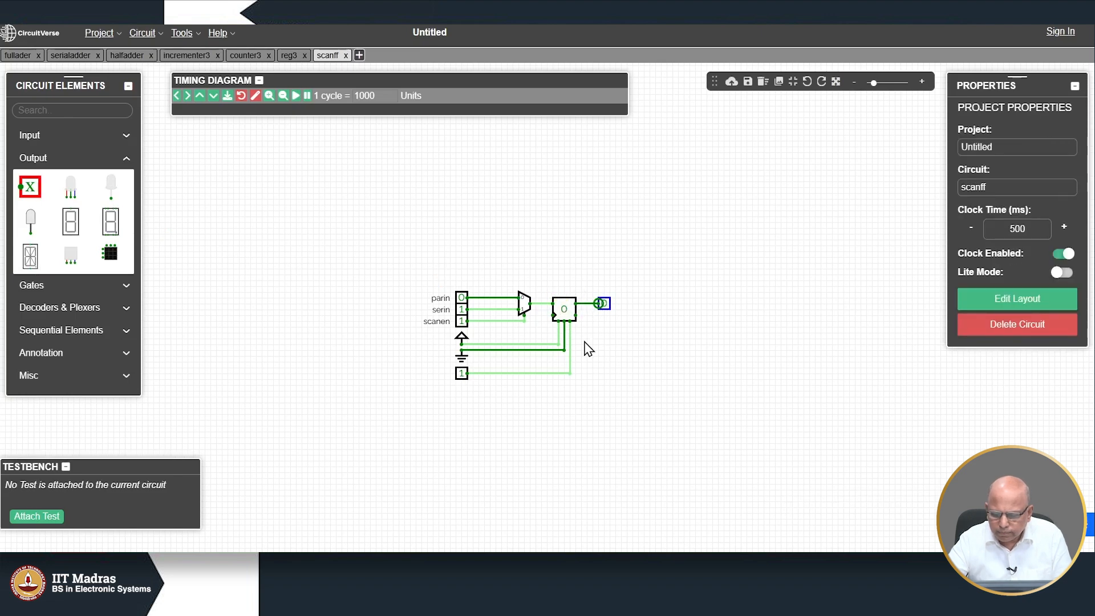
Step: Set the bottom reset input to 0
{"action": "left_click", "coordinate": [462, 374]}
{"action": "left_click", "coordinate": [462, 373]}
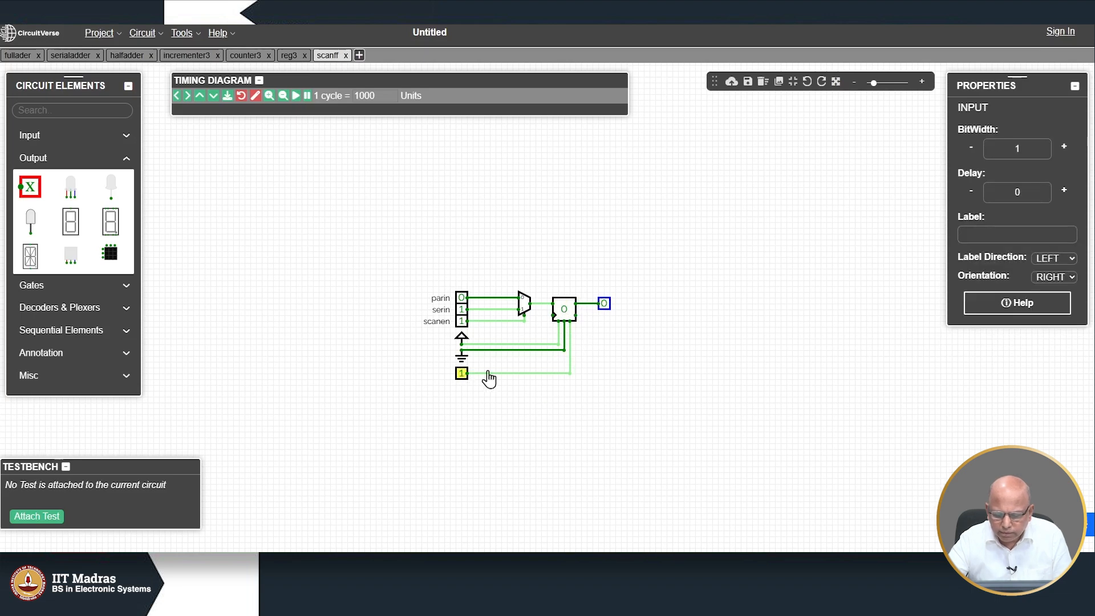
{"action": "left_click", "coordinate": [462, 374]}
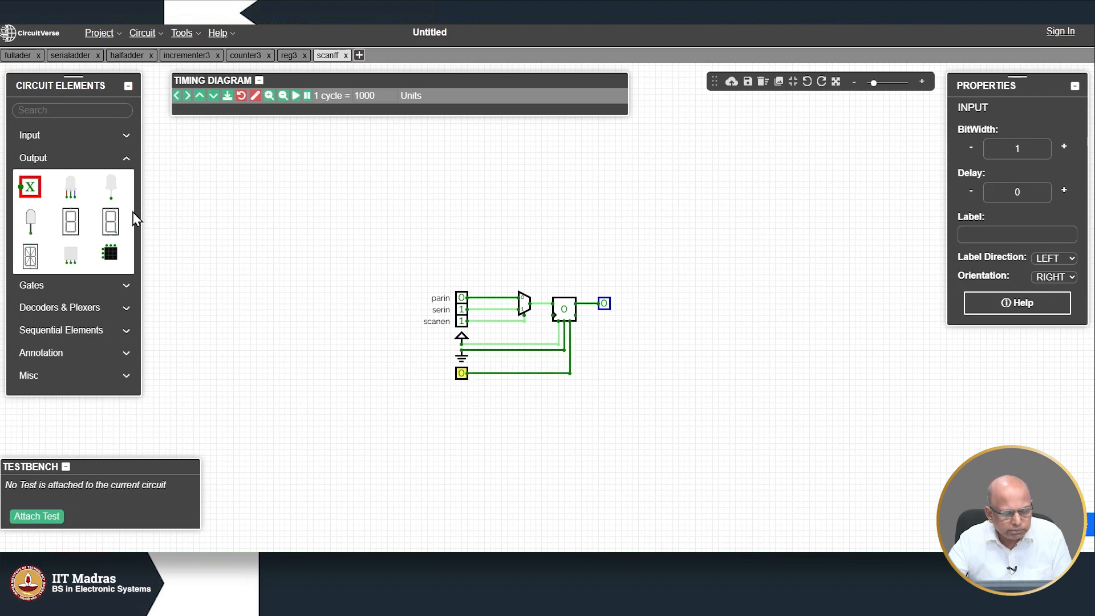
{"action": "left_click", "coordinate": [63, 139]}
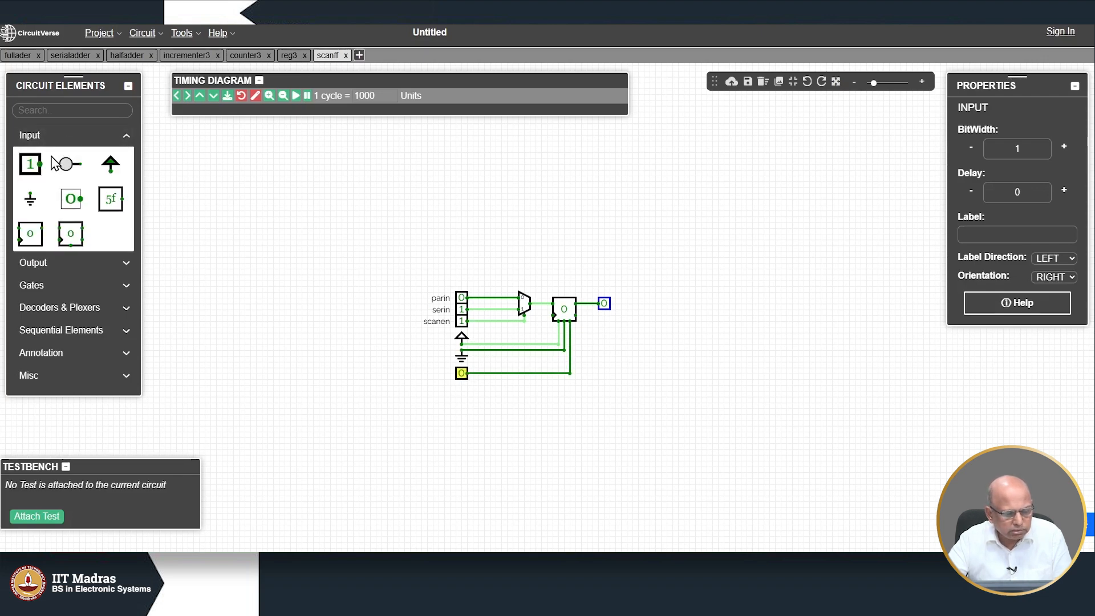
Step: Add a clock toggle input wired to the flip-flop's clock pin and raise it so the output shows 1
{"action": "left_click", "coordinate": [30, 164]}
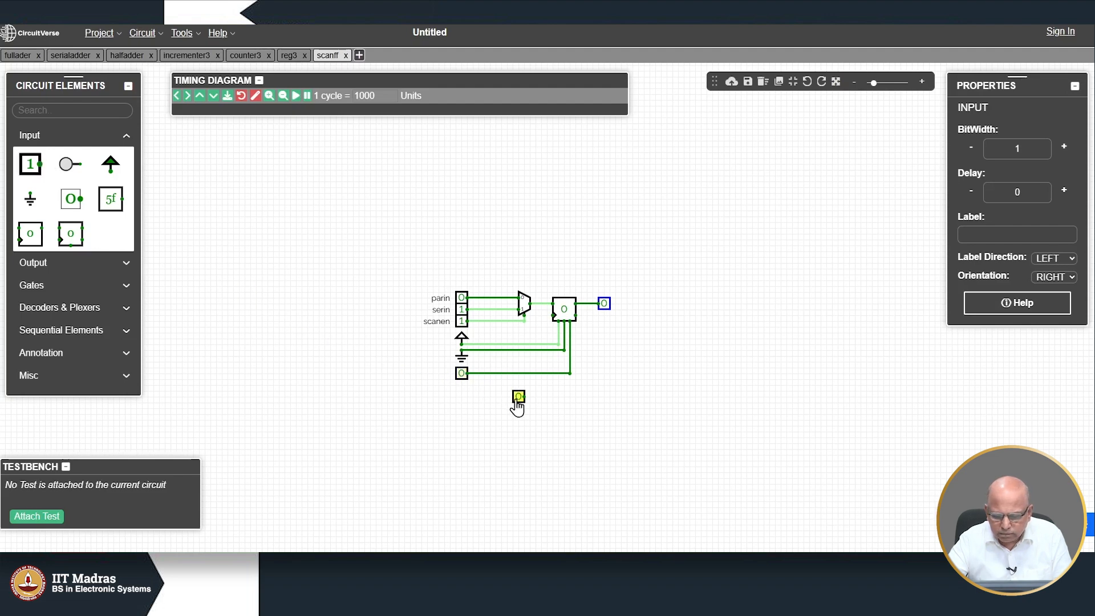
{"action": "left_click", "coordinate": [517, 400]}
{"action": "mouse_move", "coordinate": [553, 317]}
{"action": "left_mouse_down"}
{"action": "mouse_move", "coordinate": [540, 317]}
{"action": "mouse_move", "coordinate": [540, 399]}
{"action": "mouse_move", "coordinate": [525, 396]}
{"action": "left_mouse_up"}
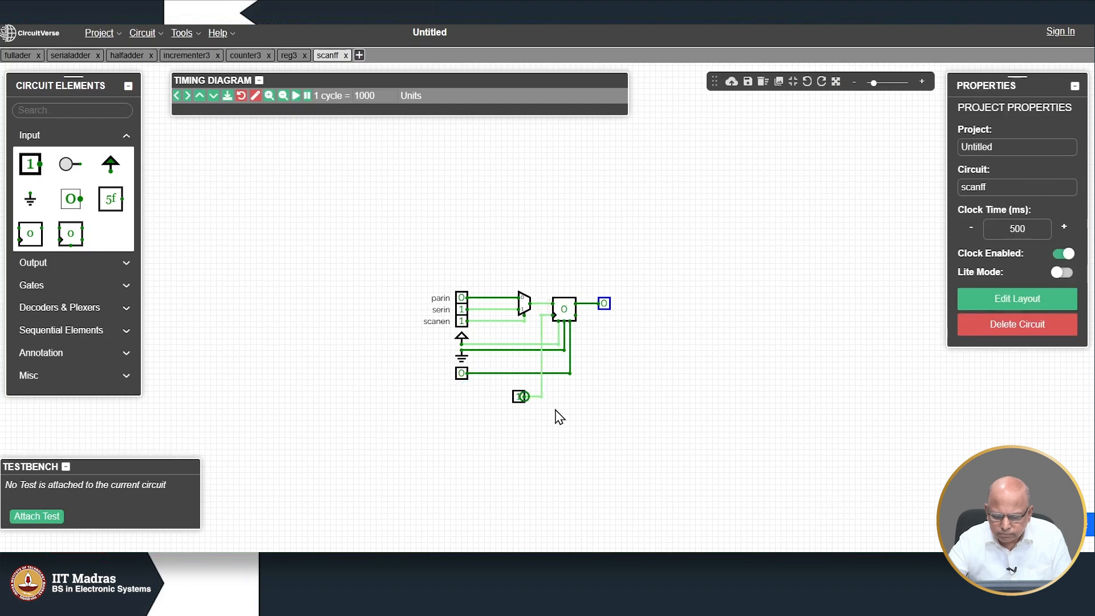
{"action": "left_click", "coordinate": [518, 398]}
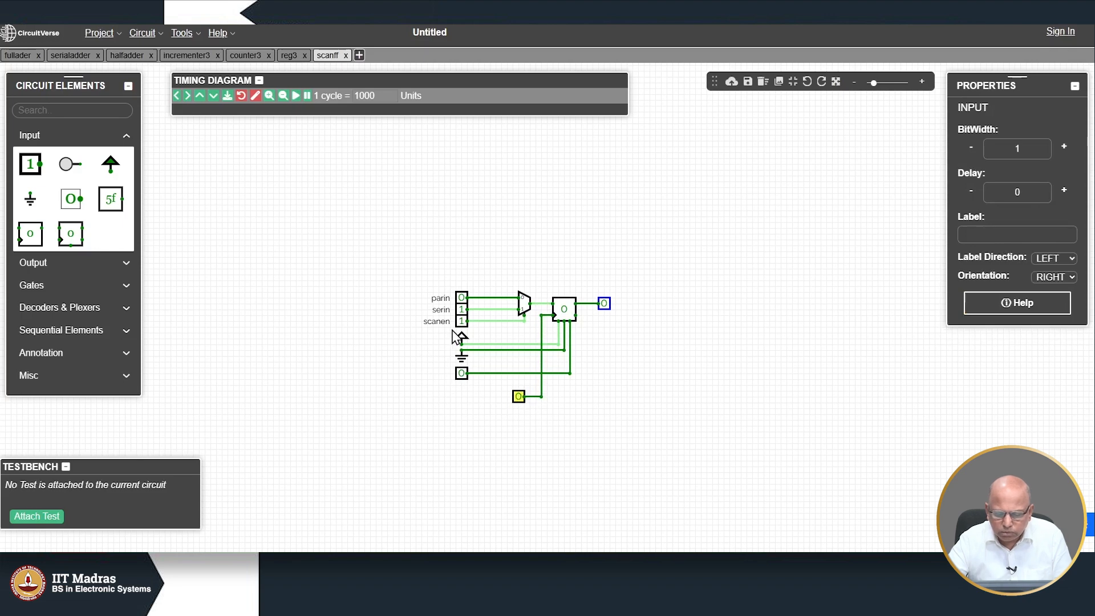
{"action": "left_click", "coordinate": [461, 314]}
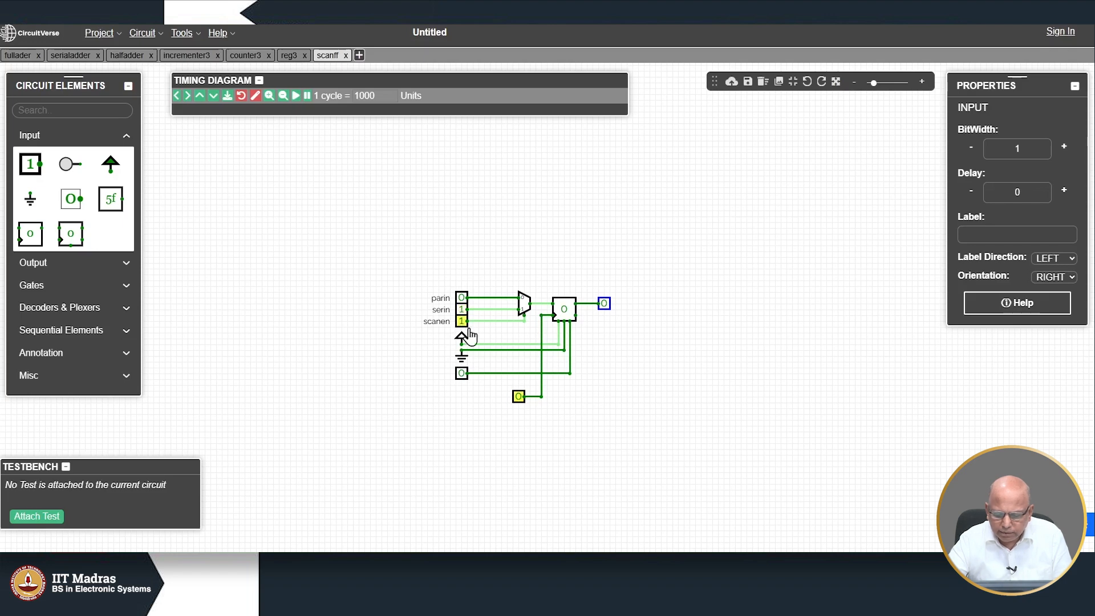
{"action": "left_click", "coordinate": [518, 400]}
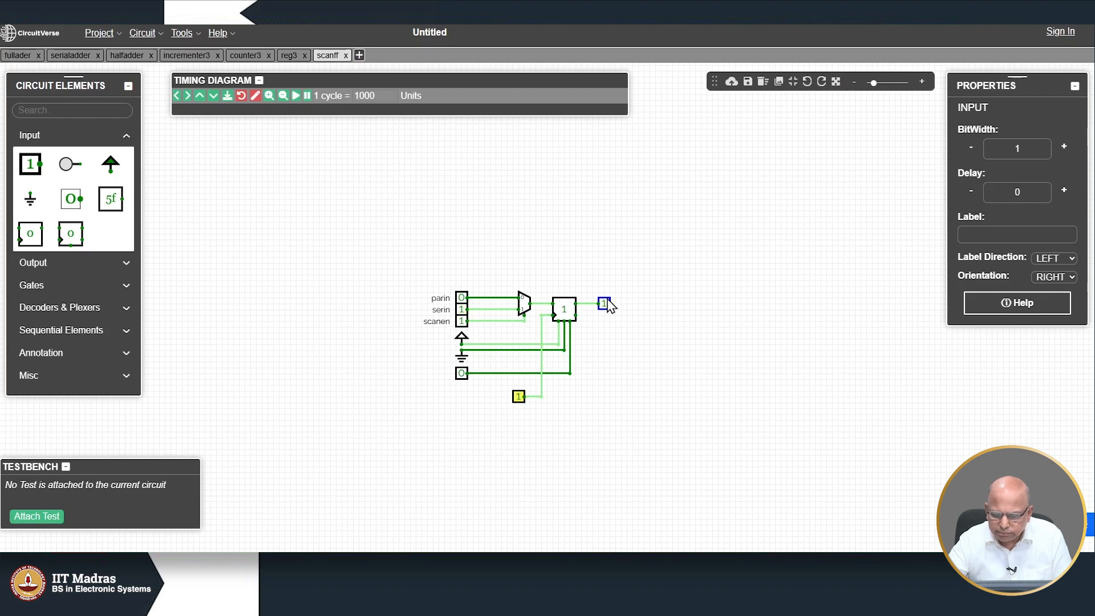
Step: Set serin to 0 and pulse the clock 0→1 to shift it in
{"action": "left_click", "coordinate": [462, 314]}
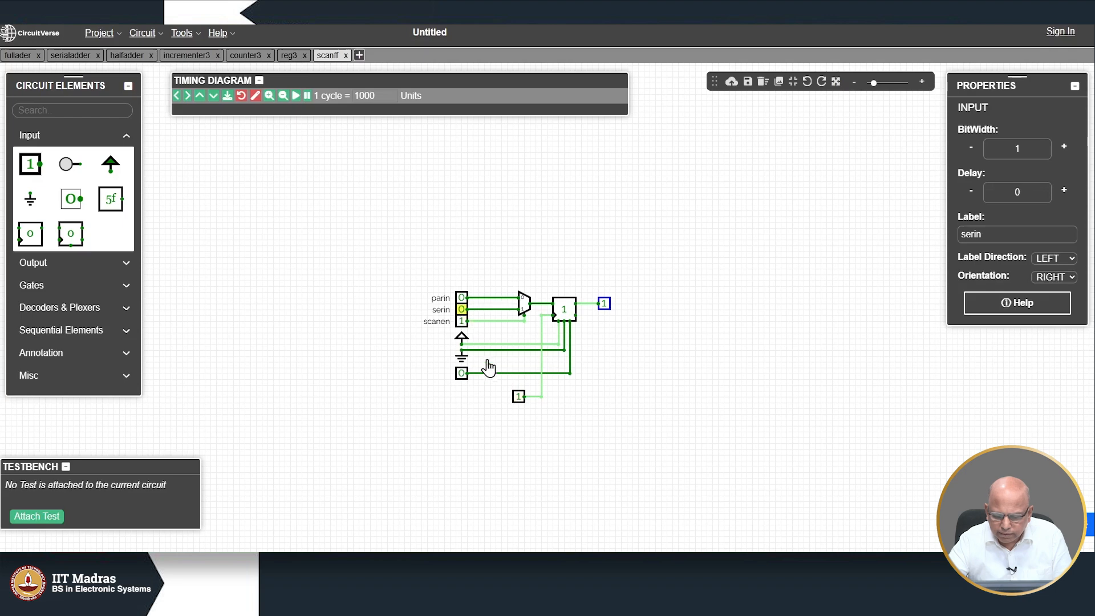
{"action": "left_click", "coordinate": [519, 397]}
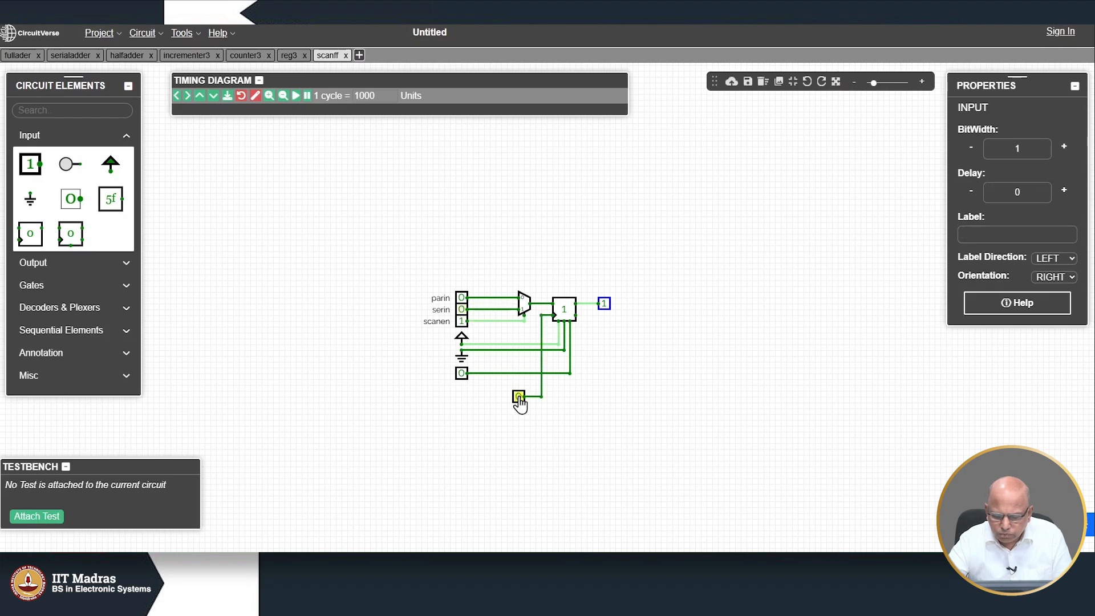
{"action": "left_click", "coordinate": [518, 397]}
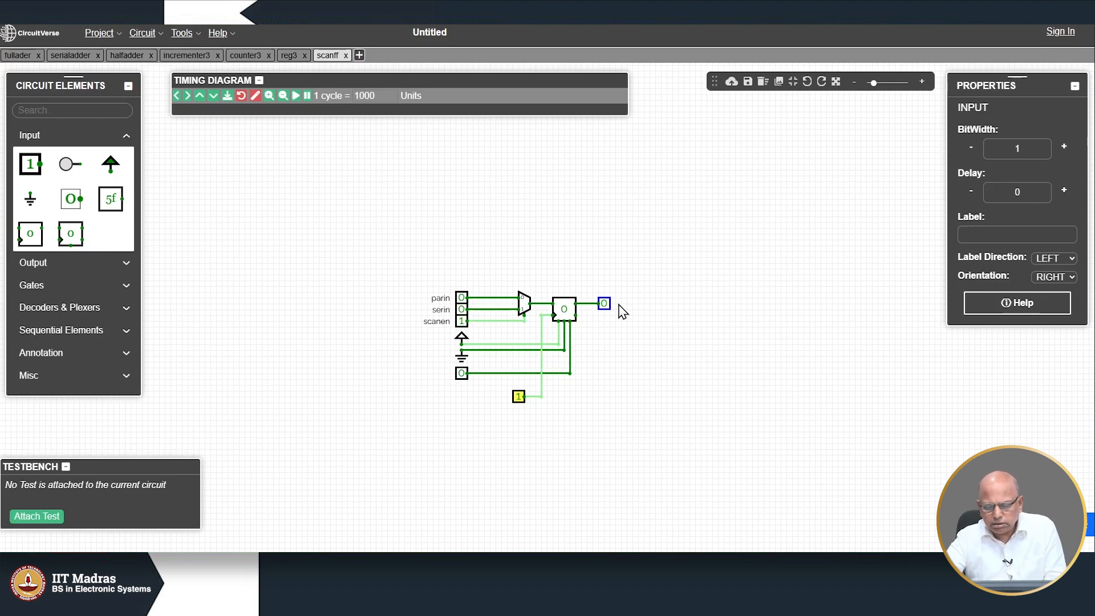
Step: Set scanen to 0 and parin to 1, then pulse the clock to load parin
{"action": "left_click", "coordinate": [462, 320]}
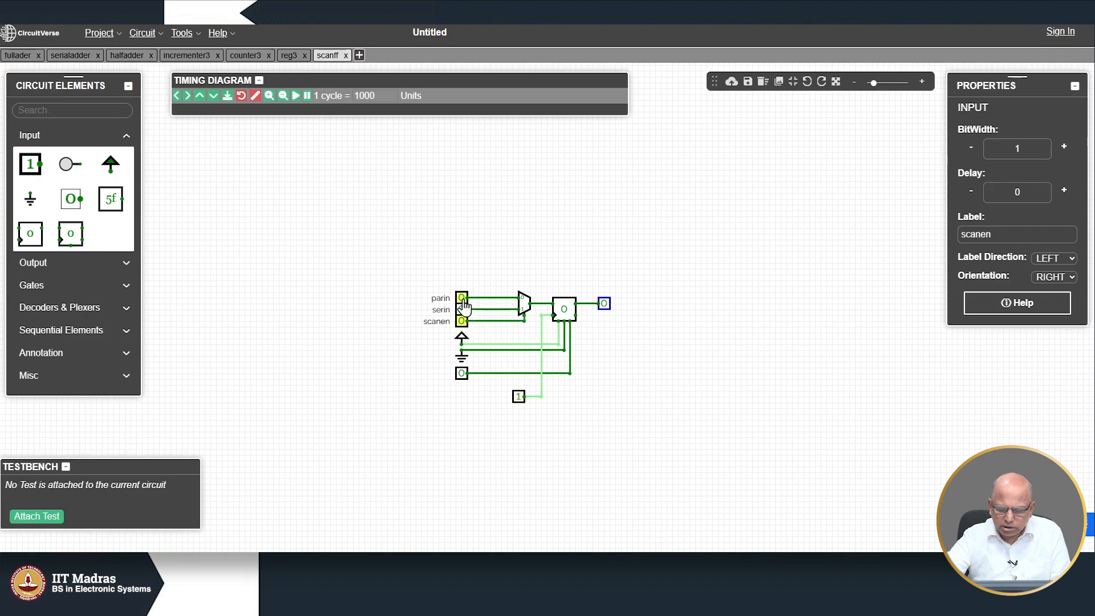
{"action": "left_click", "coordinate": [462, 299]}
{"action": "left_click", "coordinate": [518, 400]}
{"action": "left_click", "coordinate": [518, 401]}
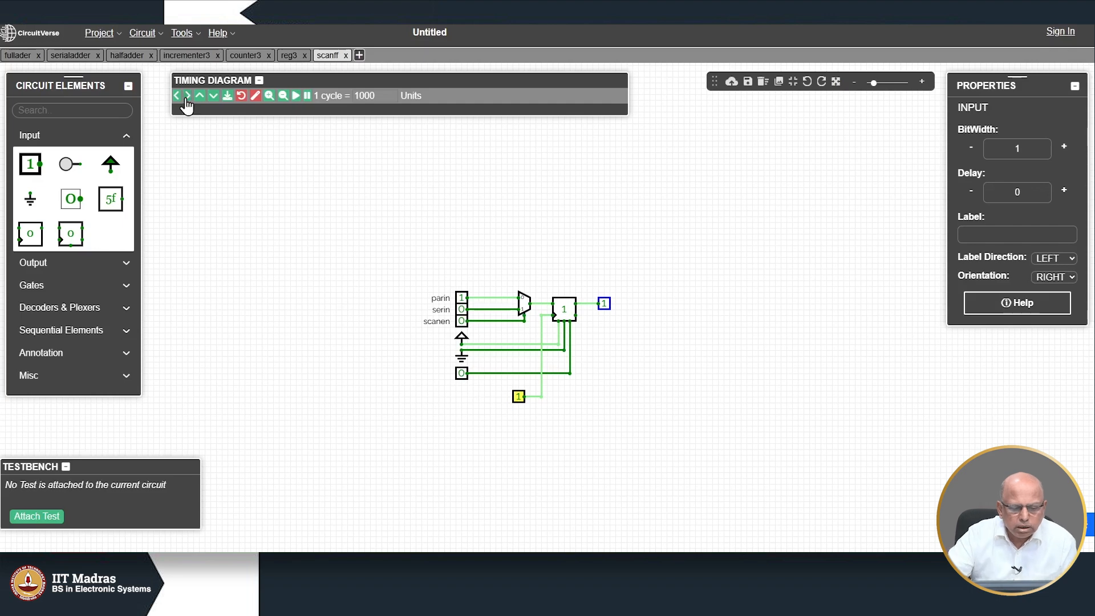
Step: Create a new circuit named scanreg3
{"action": "left_click", "coordinate": [359, 57]}
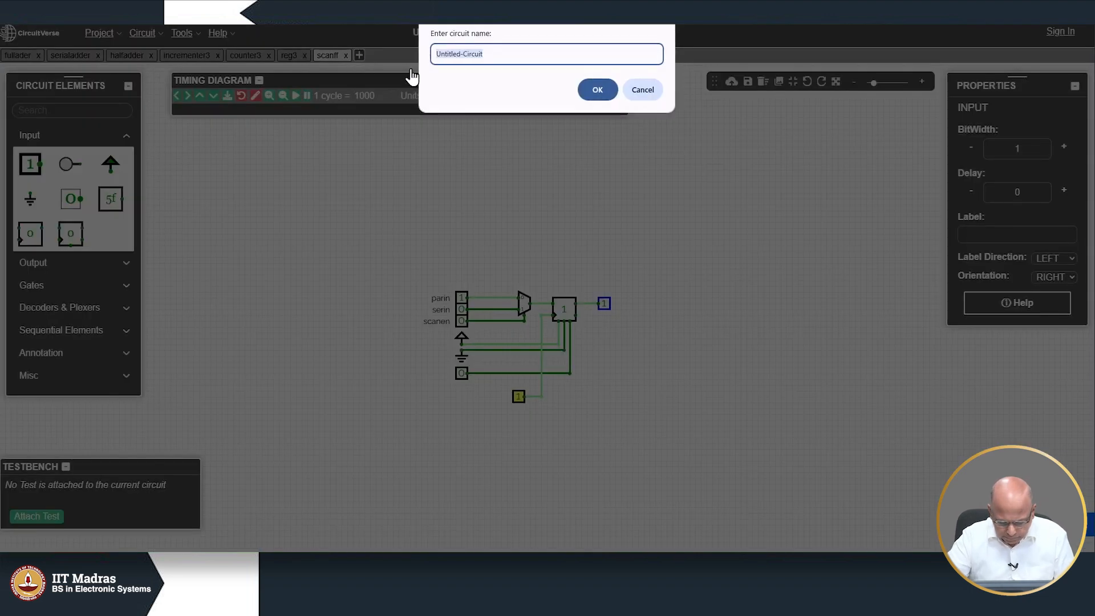
{"action": "type", "text": "scanreg3"}
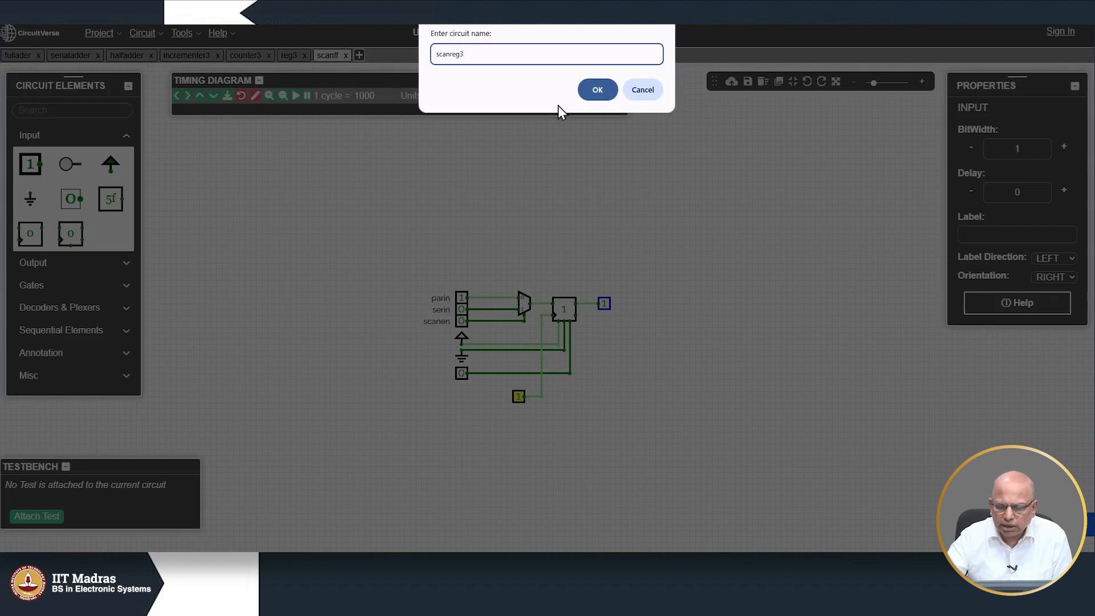
{"action": "left_click", "coordinate": [590, 91]}
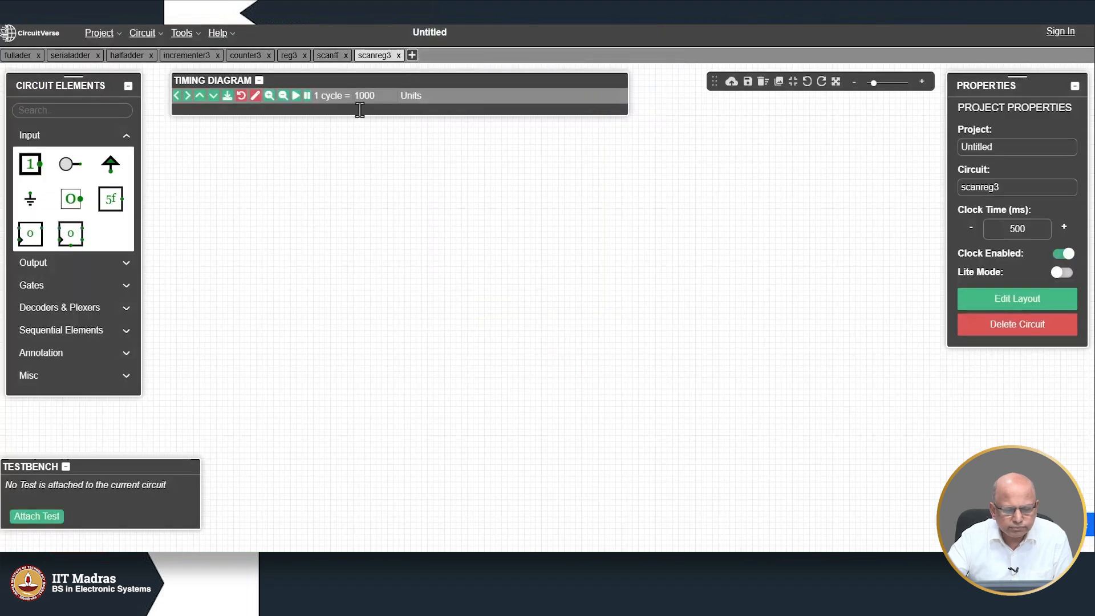
Step: Insert a scanff subcircuit block into scanreg3, position it, and return to the scanff circuit
{"action": "left_click", "coordinate": [154, 35]}
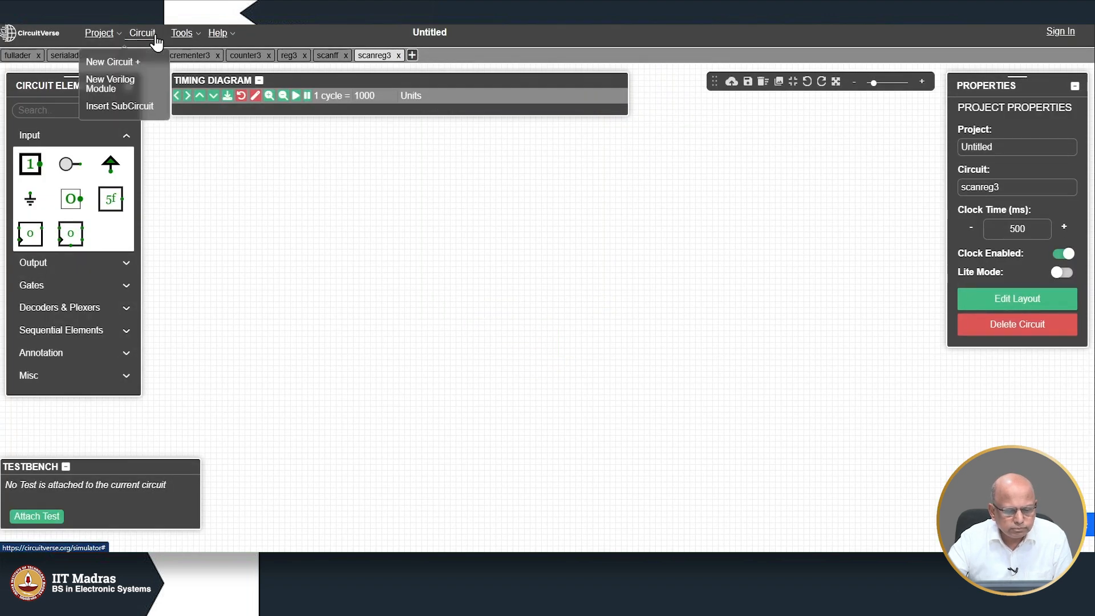
{"action": "left_click", "coordinate": [144, 106]}
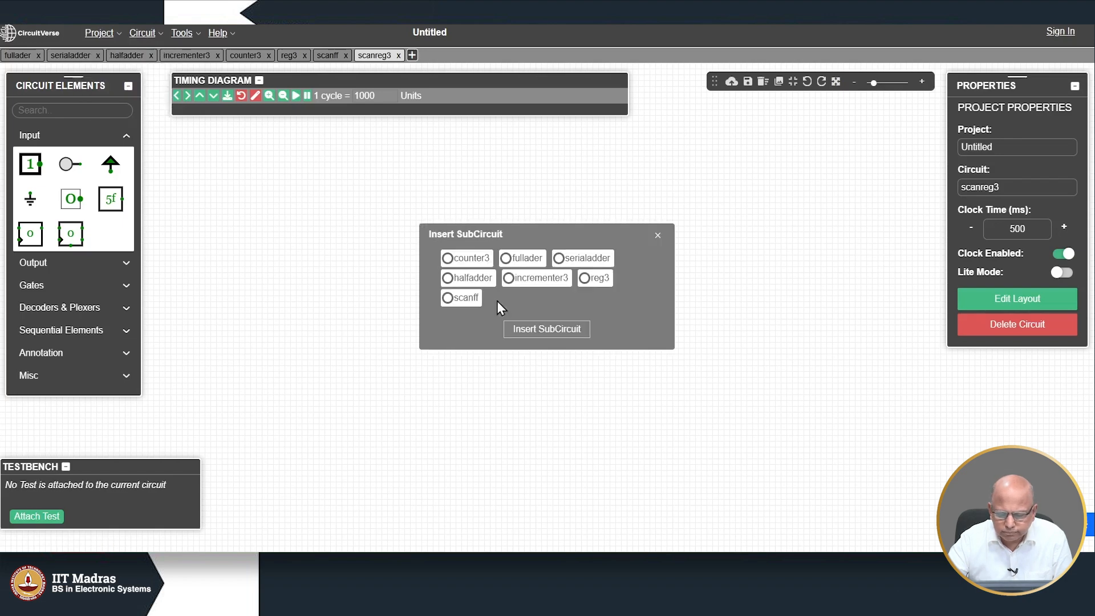
{"action": "left_click", "coordinate": [456, 299]}
{"action": "left_click", "coordinate": [546, 329]}
{"action": "left_click_drag", "start_coordinate": [440, 294], "coordinate": [451, 323]}
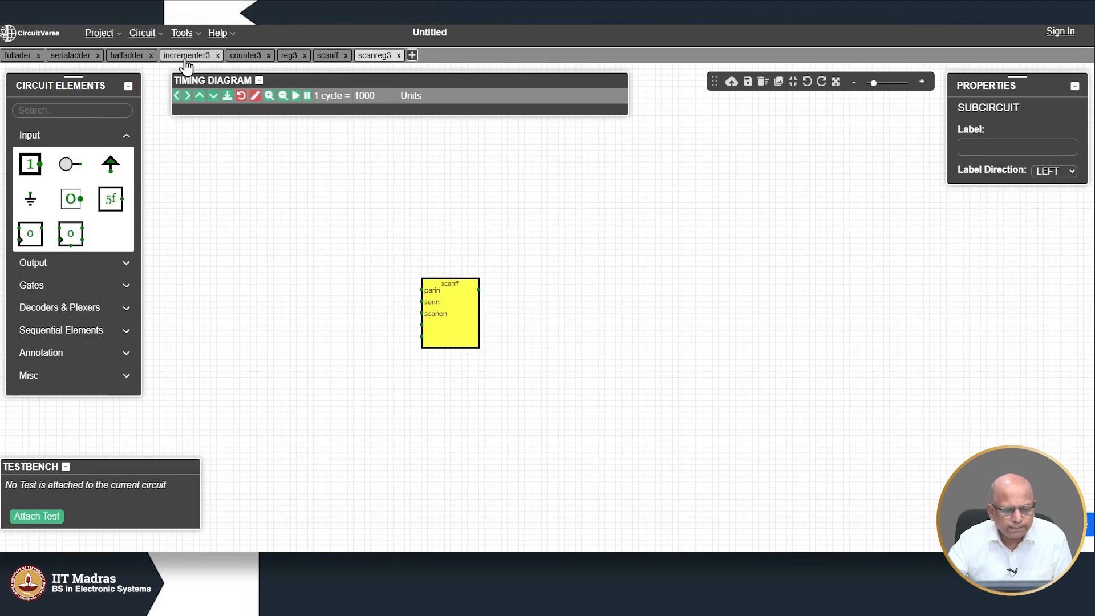
{"action": "left_click", "coordinate": [333, 57]}
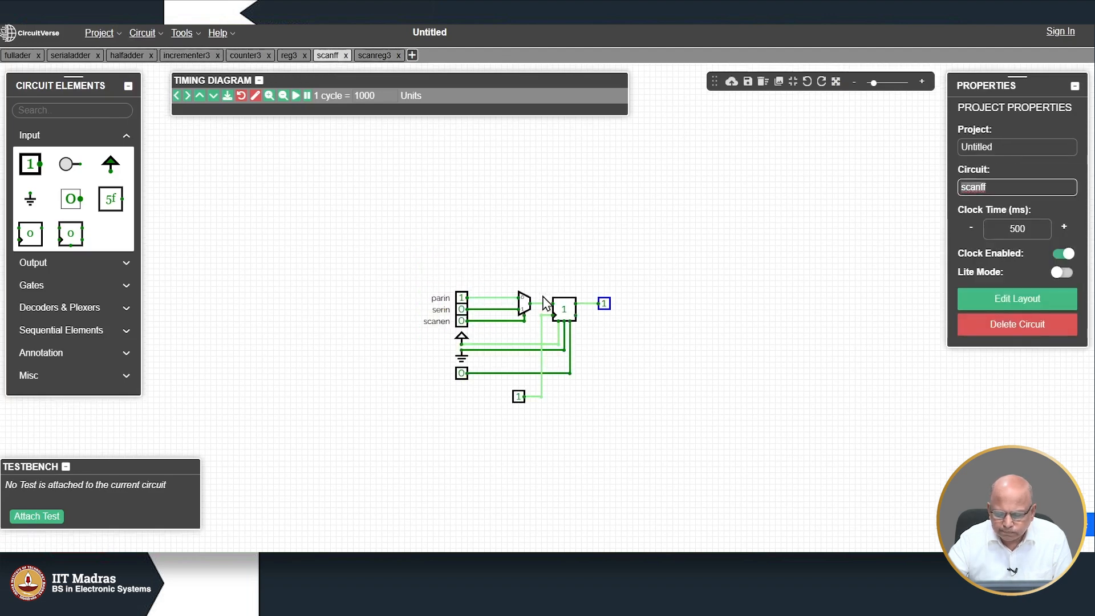
Step: Label the scanff output display qout and switch back to the scanreg3 circuit
{"action": "left_click", "coordinate": [604, 303]}
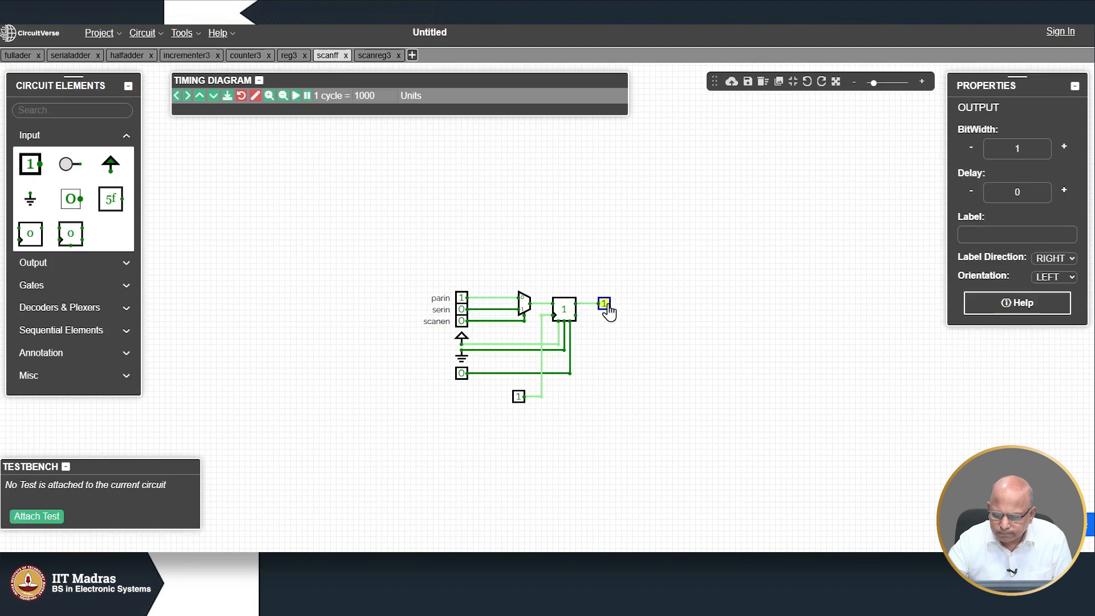
{"action": "left_click", "coordinate": [973, 235]}
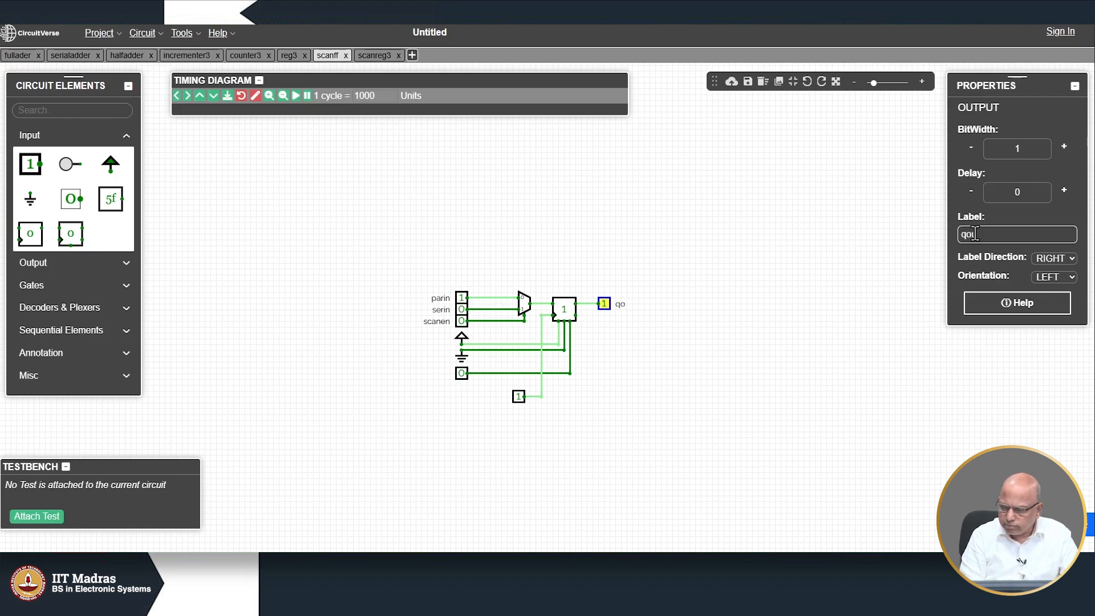
{"action": "left_click", "coordinate": [766, 365]}
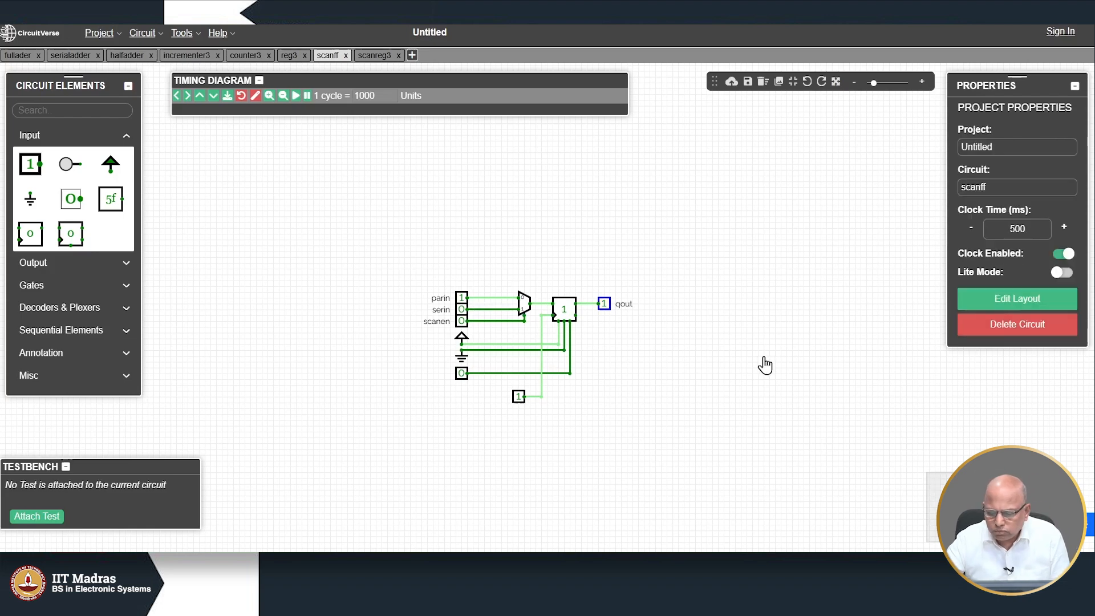
{"action": "left_click", "coordinate": [369, 55]}
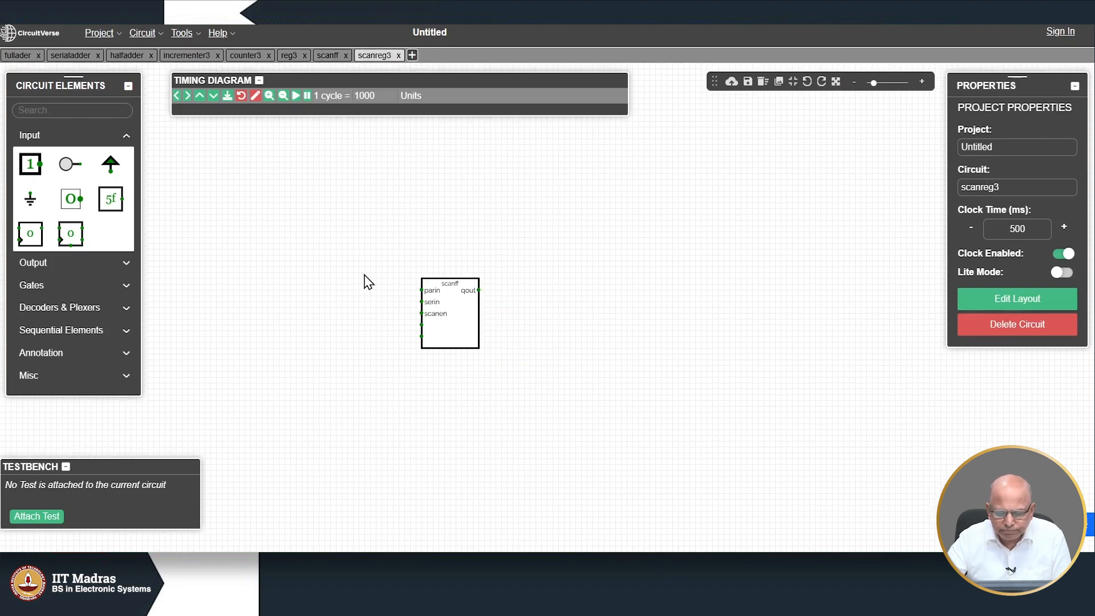
Step: Copy the scanff block, paste two more, and line all three up side by side
{"action": "left_click", "coordinate": [444, 340]}
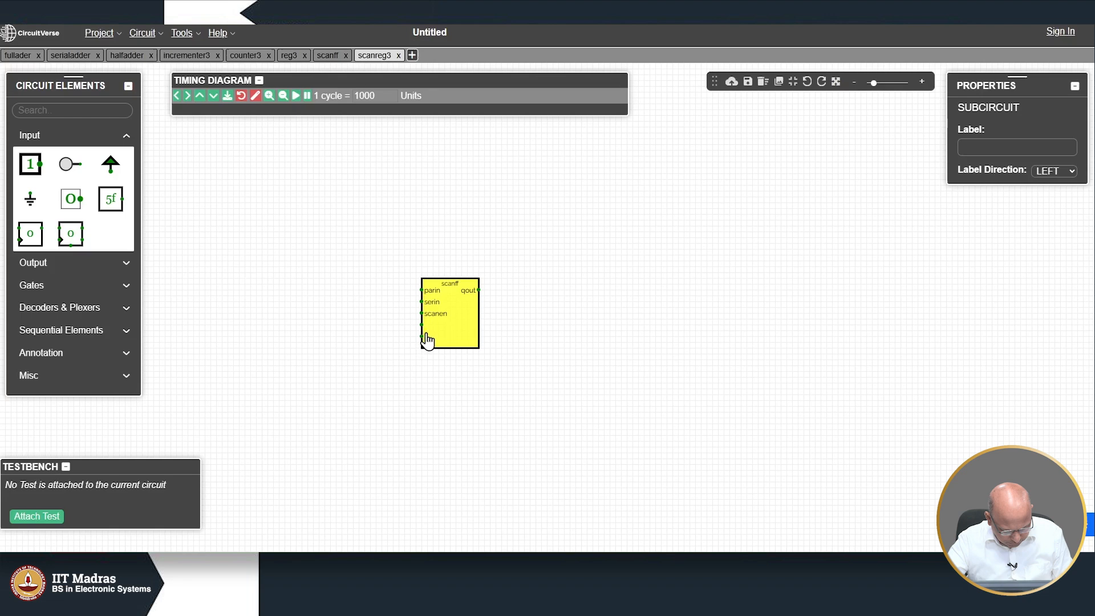
{"action": "left_click", "coordinate": [562, 349]}
{"action": "key", "text": "ctrl+v"}
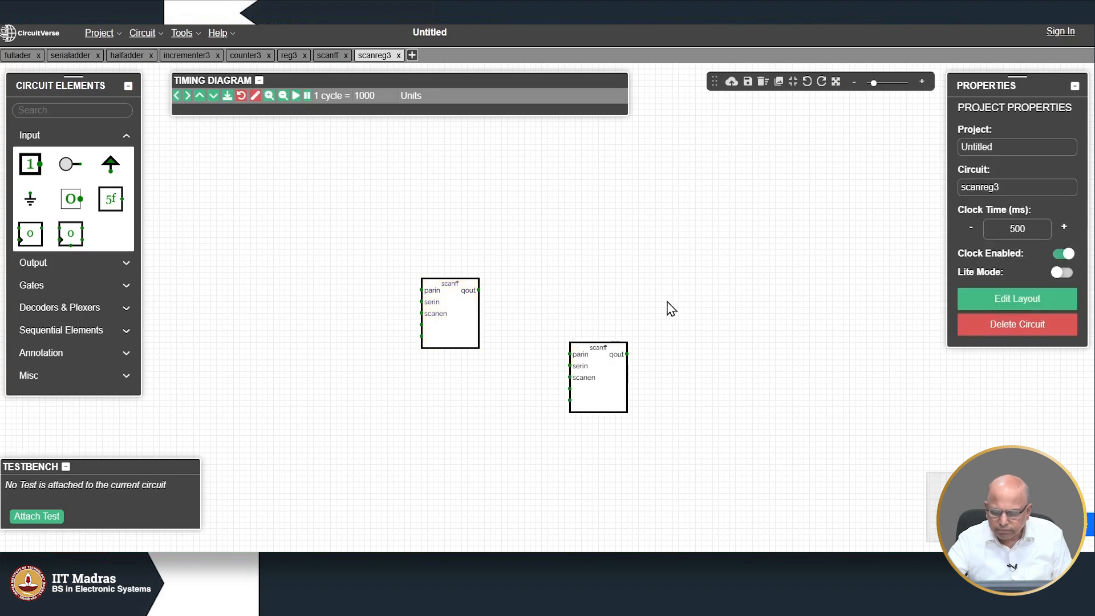
{"action": "key", "text": "ctrl+v"}
{"action": "left_click_drag", "start_coordinate": [595, 355], "coordinate": [570, 292]}
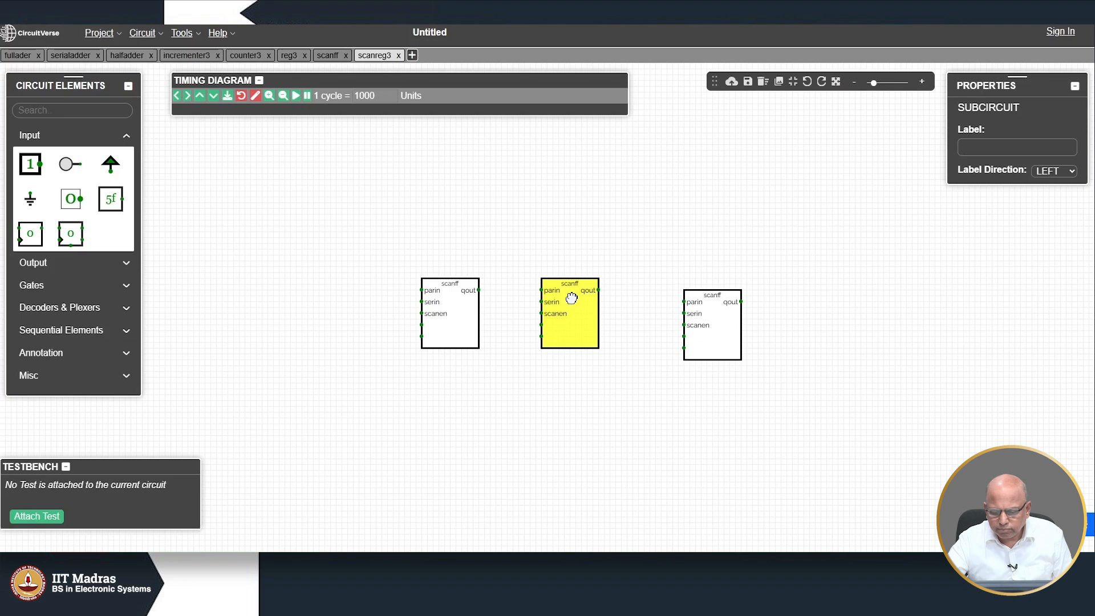
{"action": "left_click_drag", "start_coordinate": [701, 331], "coordinate": [658, 306]}
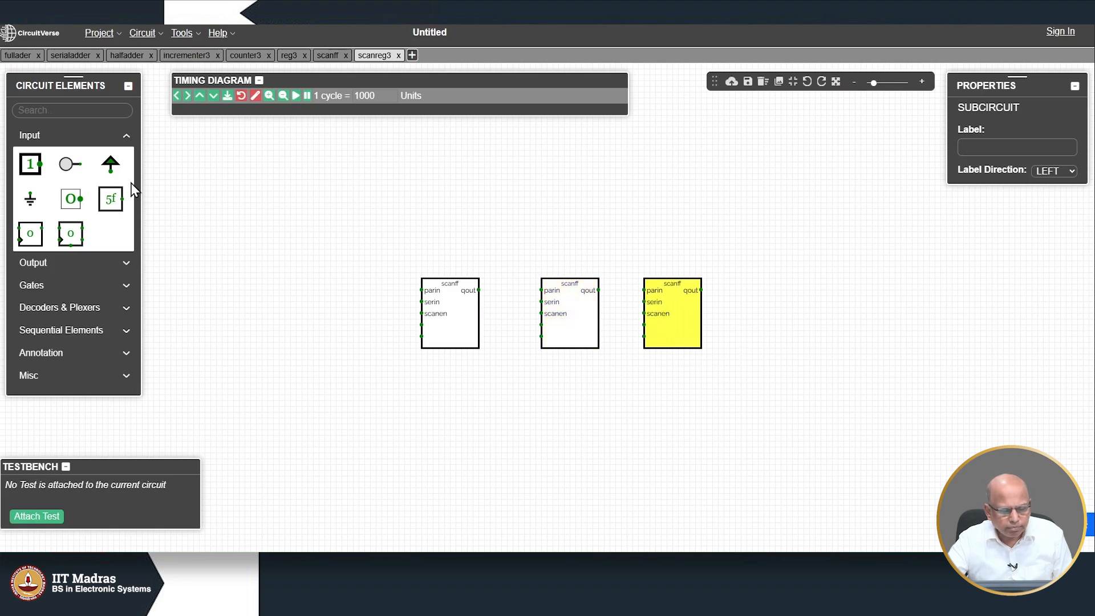
Step: Insert an incrementer3 subcircuit above the scanff blocks and add a single-bit input below them
{"action": "mouse_move", "coordinate": [142, 38]}
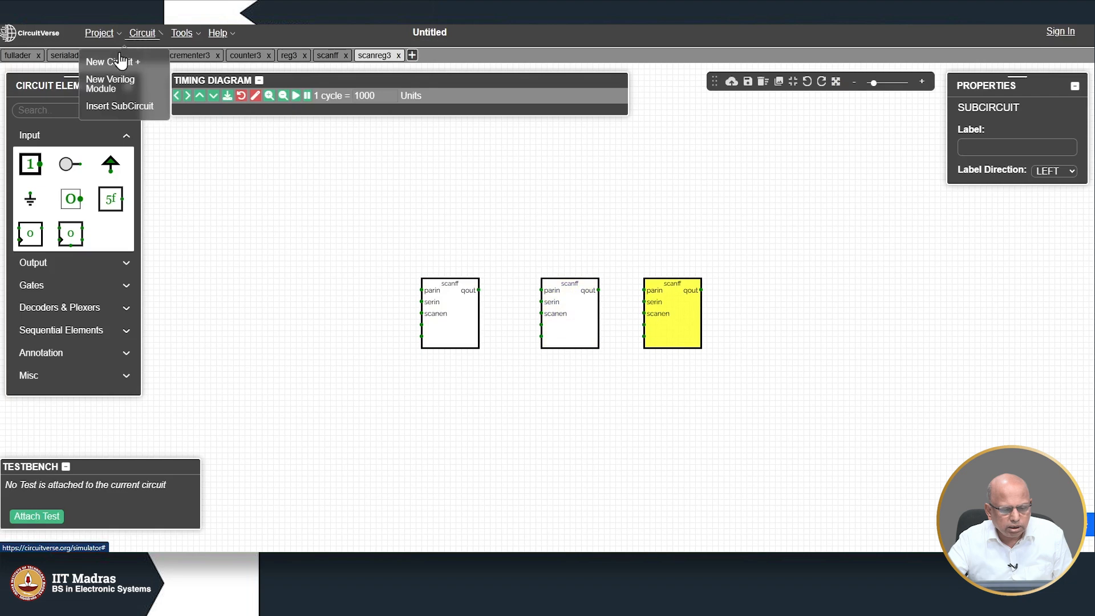
{"action": "left_click", "coordinate": [118, 106]}
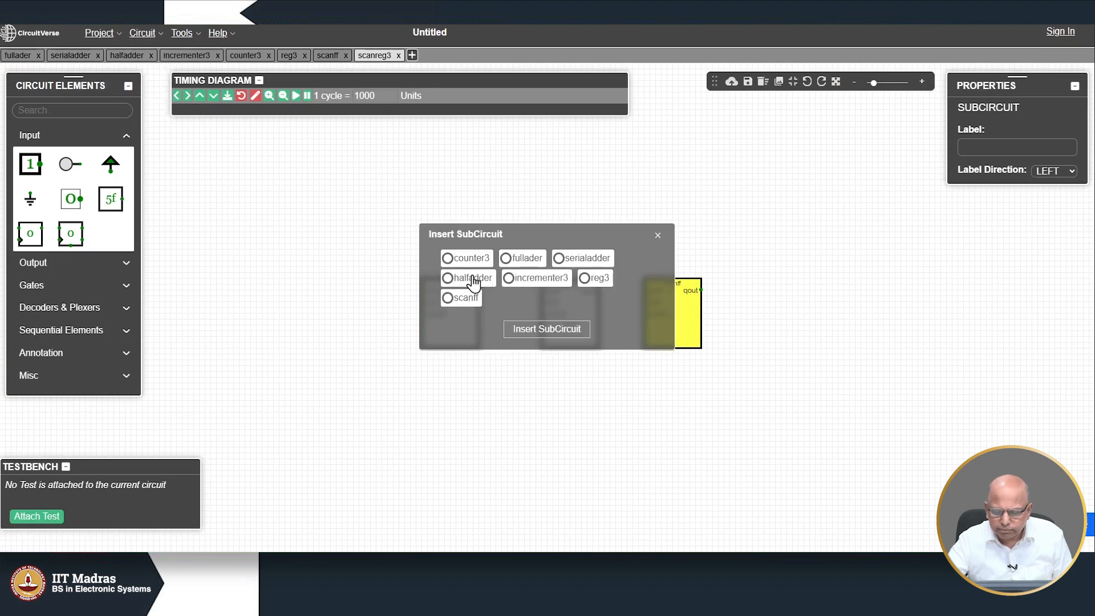
{"action": "left_click", "coordinate": [529, 329]}
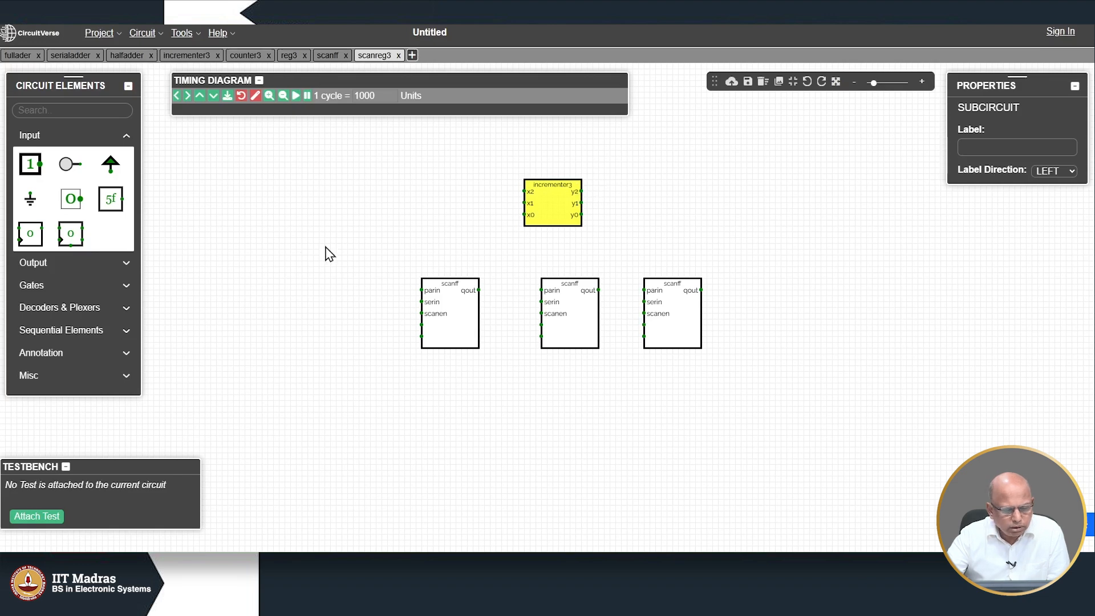
{"action": "left_click", "coordinate": [31, 165]}
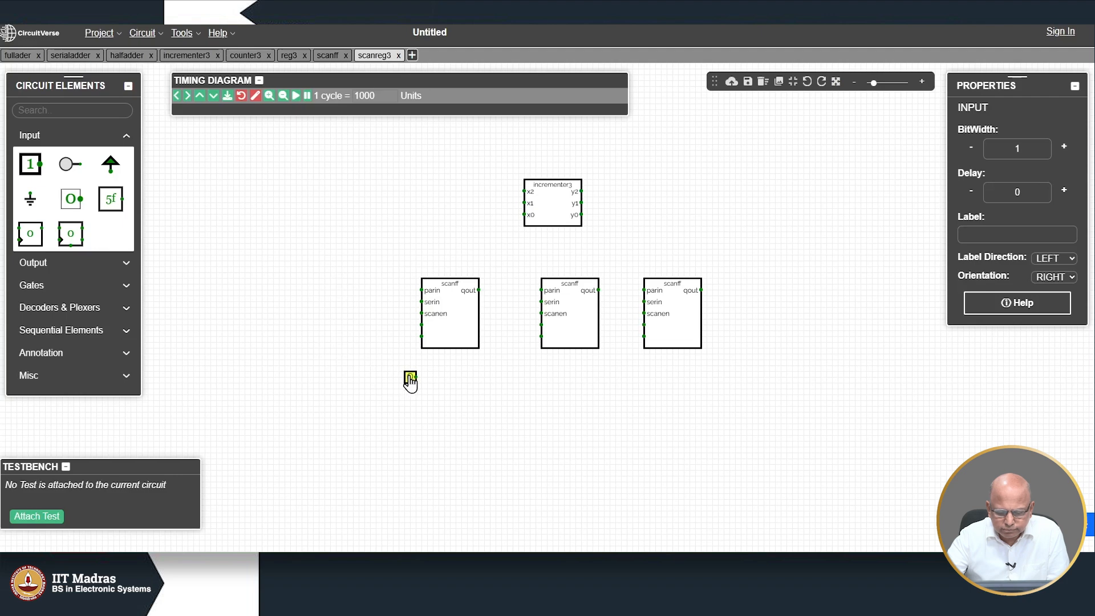
Step: Place an input left of the first scanff and an output right of the third scanff
{"action": "left_click", "coordinate": [410, 379]}
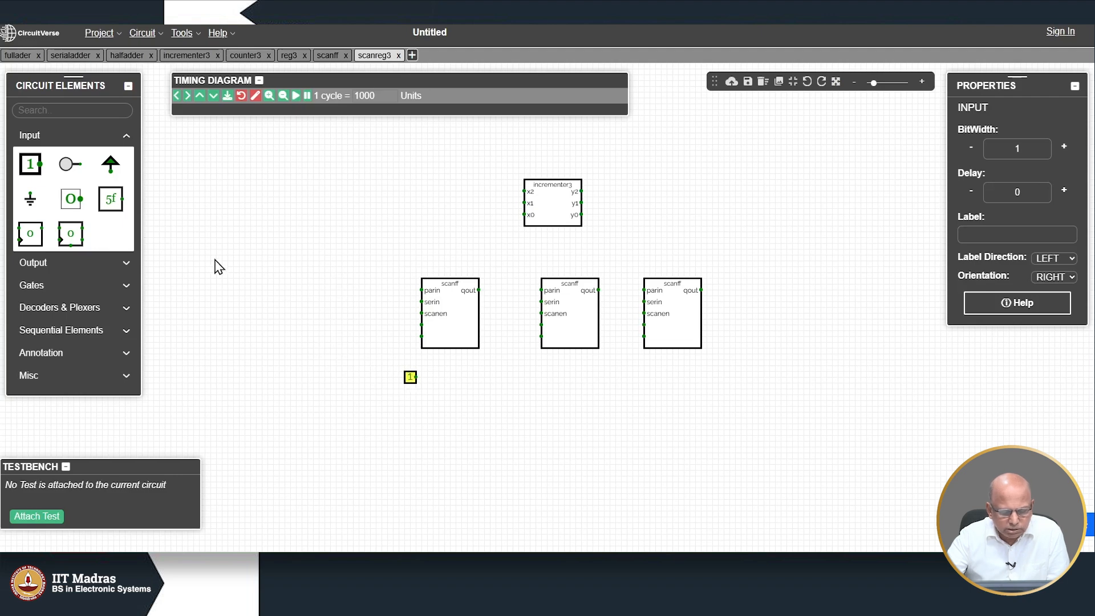
{"action": "left_click", "coordinate": [27, 169]}
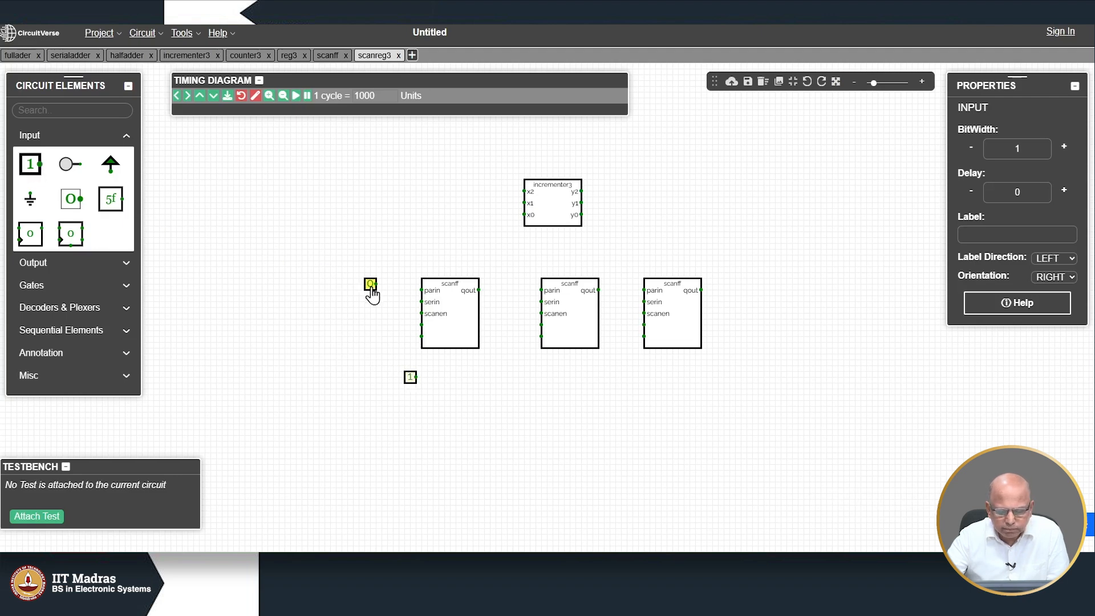
{"action": "left_click", "coordinate": [370, 285]}
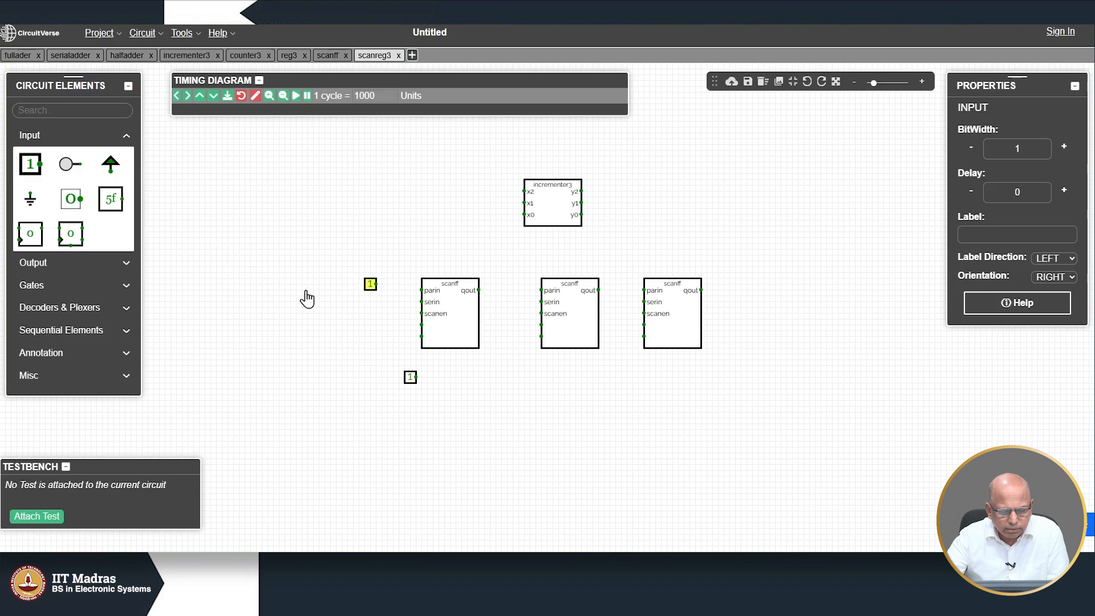
{"action": "left_click", "coordinate": [48, 262]}
{"action": "left_click", "coordinate": [30, 187]}
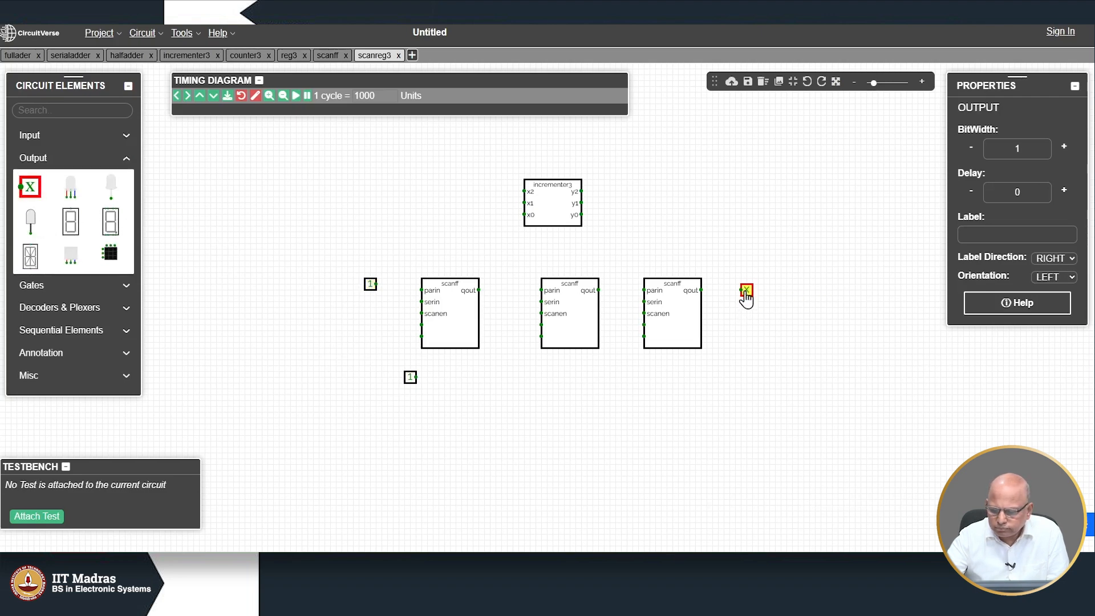
{"action": "left_click", "coordinate": [746, 295]}
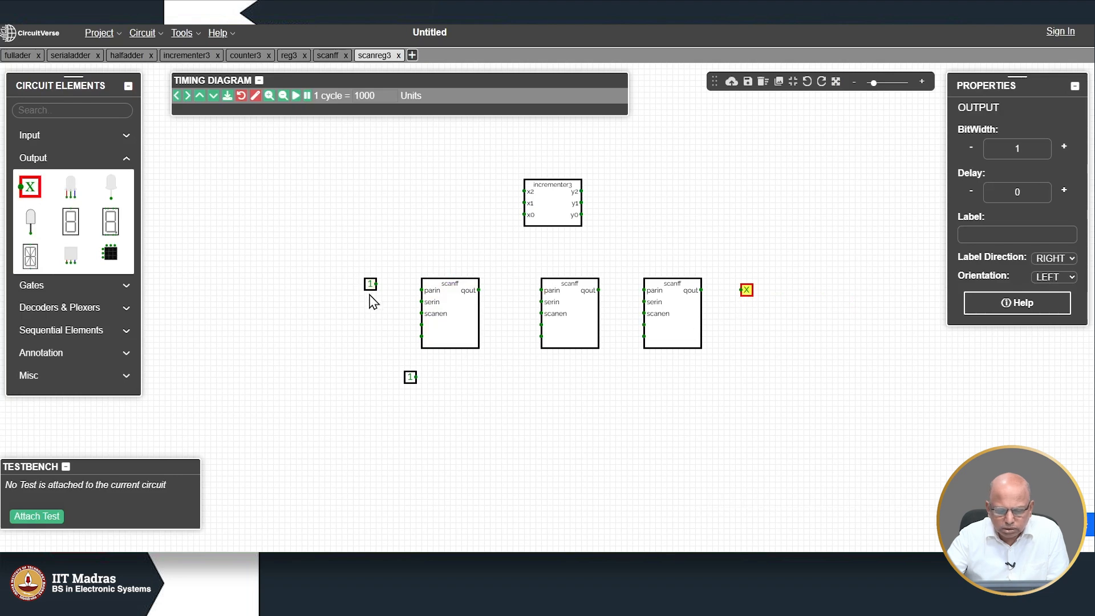
{"action": "left_click_drag", "start_coordinate": [370, 294], "coordinate": [367, 292]}
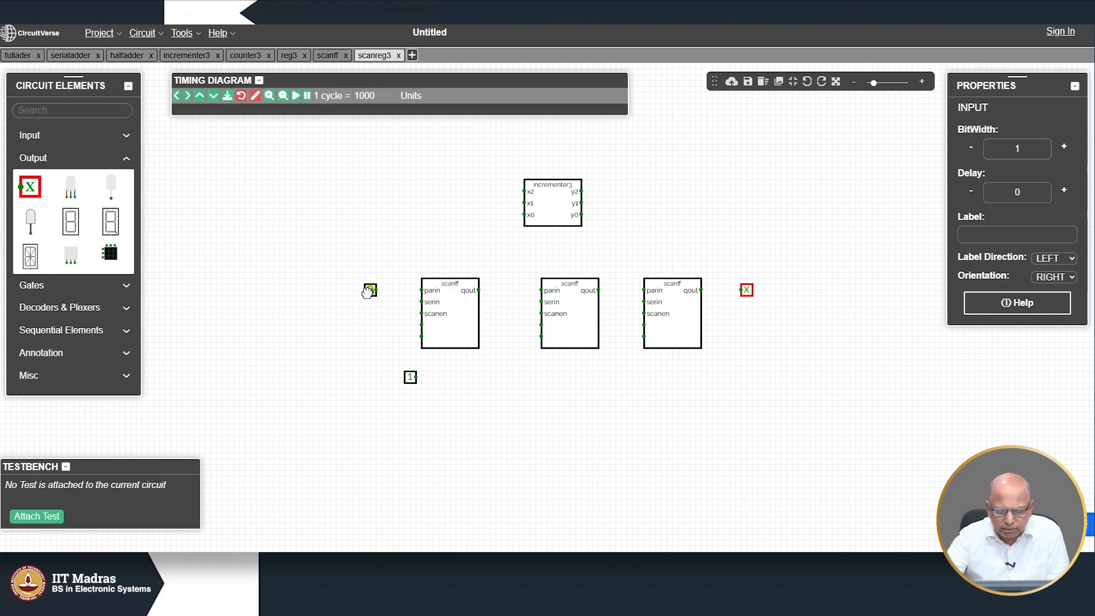
Step: Label the new input scanin and the new output scanout
{"action": "left_click", "coordinate": [1036, 235]}
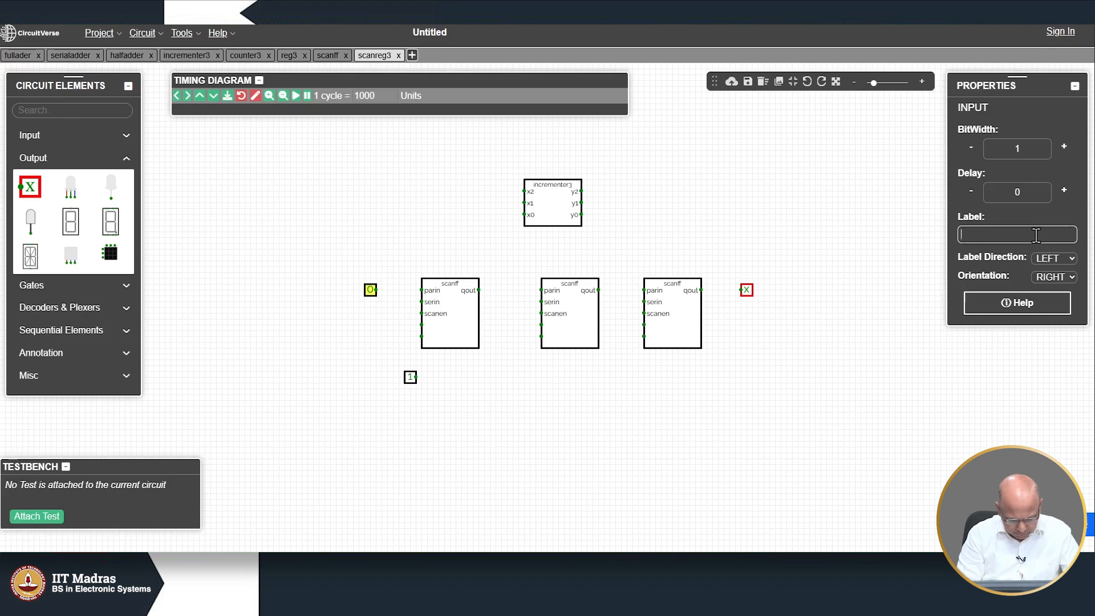
{"action": "type", "text": "scanin"}
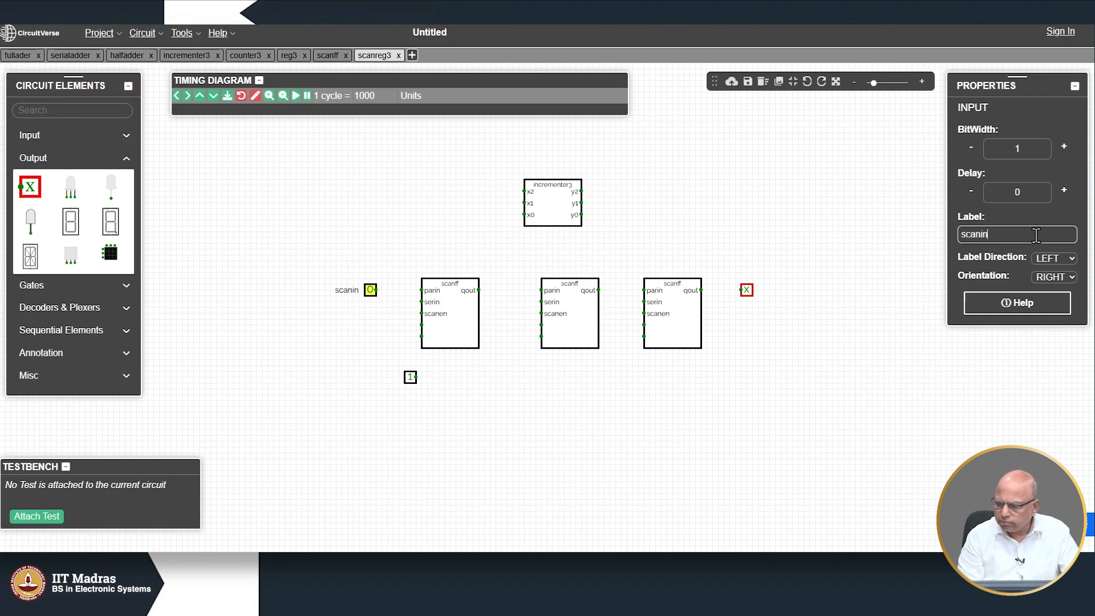
{"action": "left_click", "coordinate": [596, 438]}
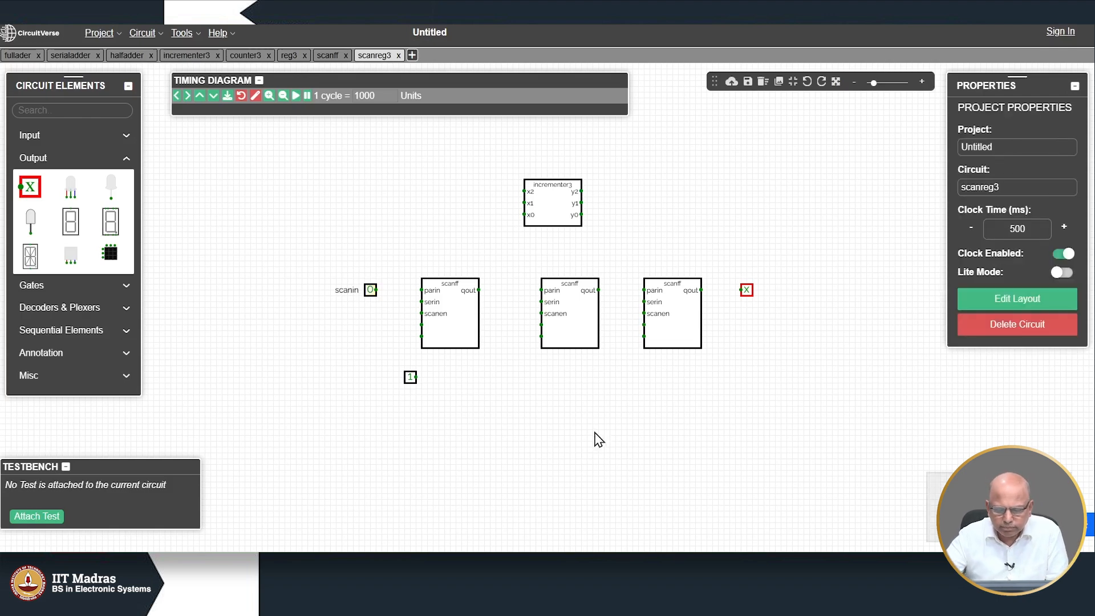
{"action": "left_click", "coordinate": [746, 290]}
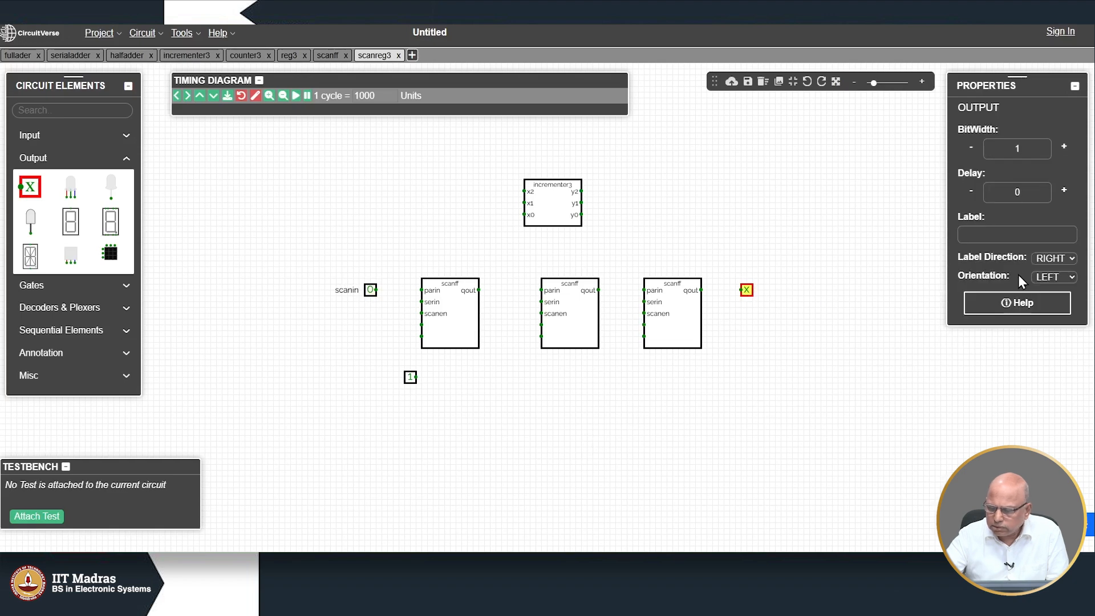
{"action": "left_click", "coordinate": [995, 236]}
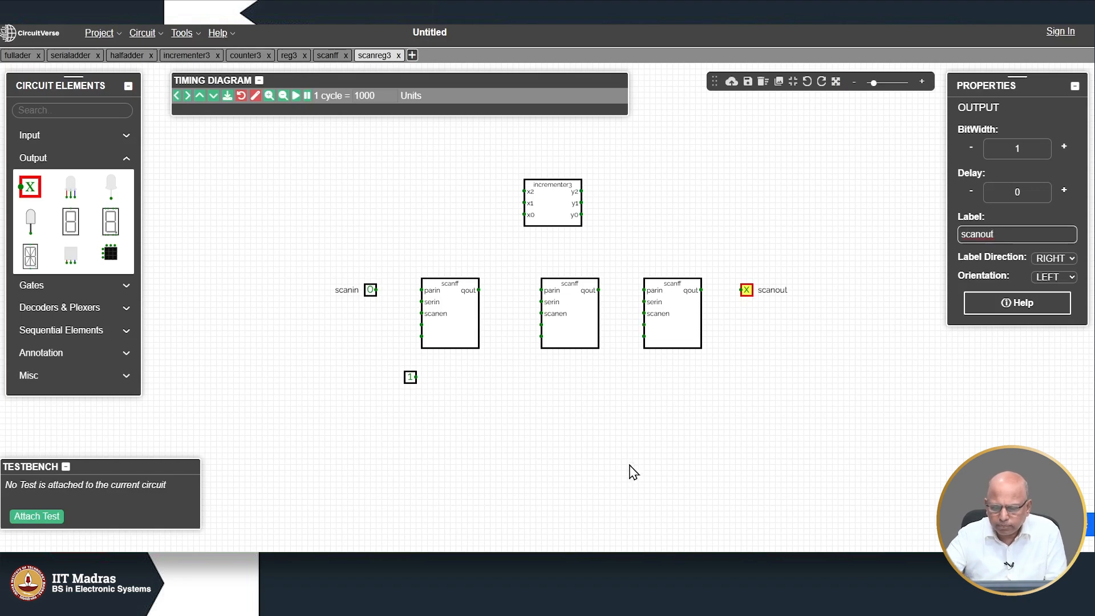
{"action": "left_click", "coordinate": [604, 439]}
Step: Undo a stray wire and incrementer3 move, then lower scanin level with serin
{"action": "left_click_drag", "start_coordinate": [541, 196], "coordinate": [365, 221]}
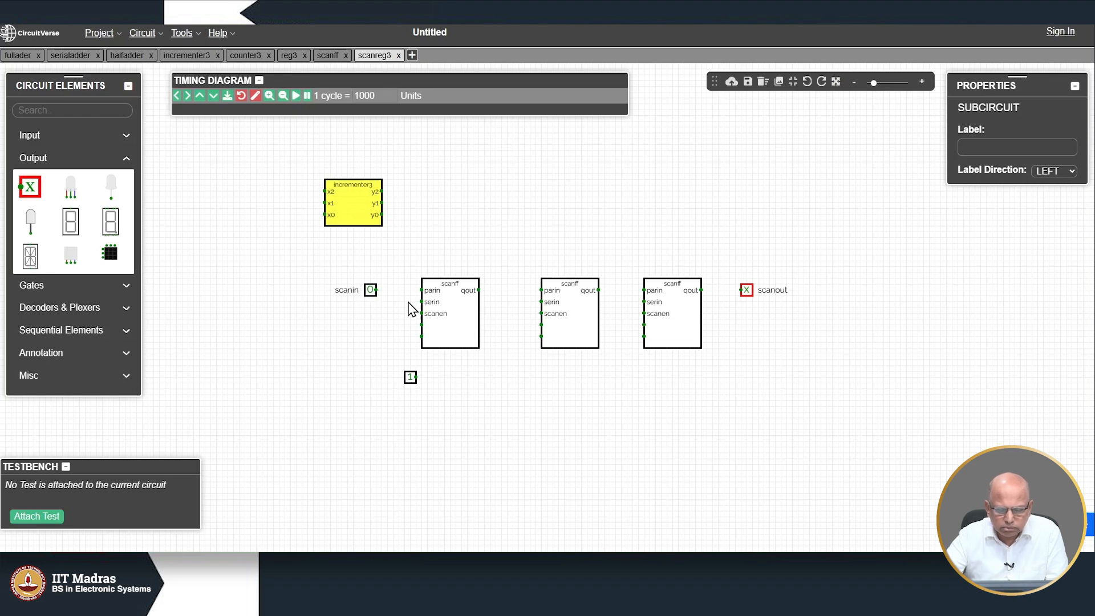
{"action": "left_click_drag", "start_coordinate": [376, 290], "coordinate": [370, 302]}
{"action": "key", "text": "ctrl+z"}
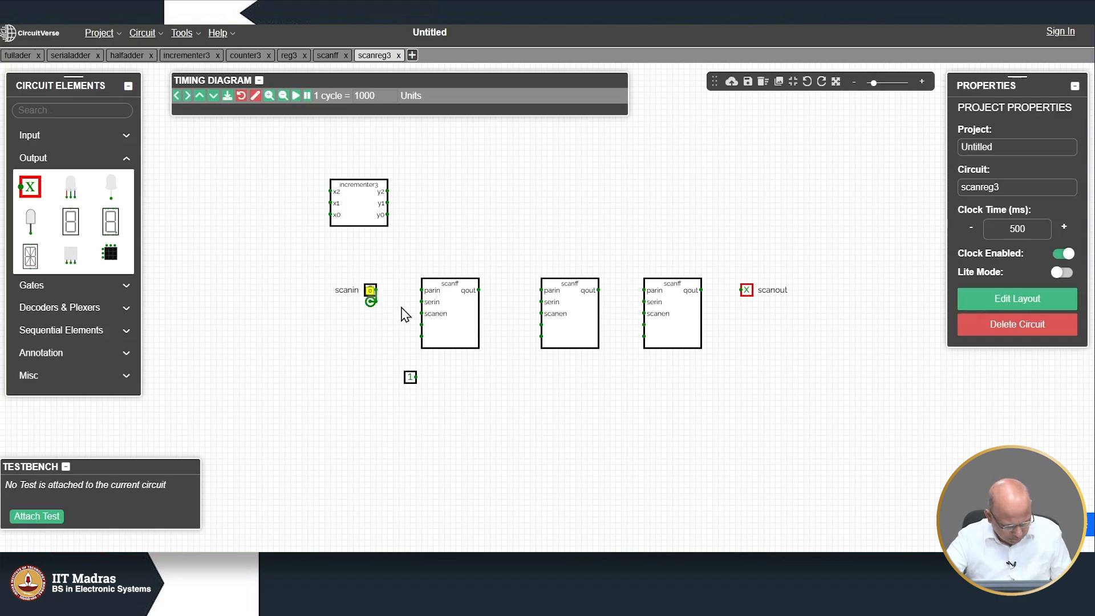
{"action": "key", "text": "ctrl+z"}
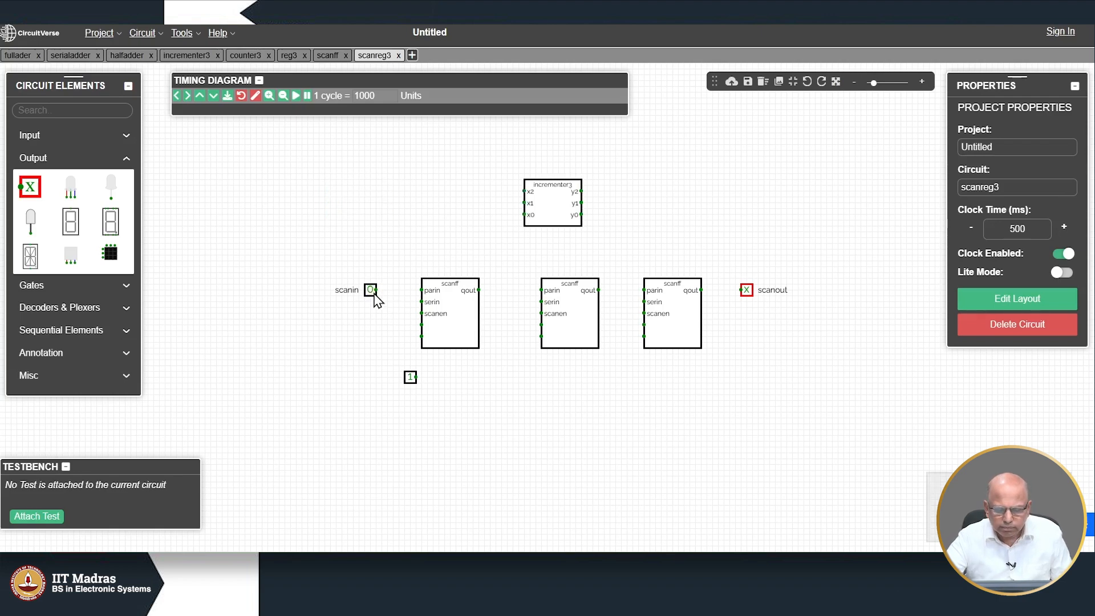
{"action": "mouse_move", "coordinate": [370, 289]}
{"action": "left_mouse_down"}
{"action": "mouse_move", "coordinate": [369, 317]}
{"action": "mouse_move", "coordinate": [375, 304]}
{"action": "left_mouse_up"}
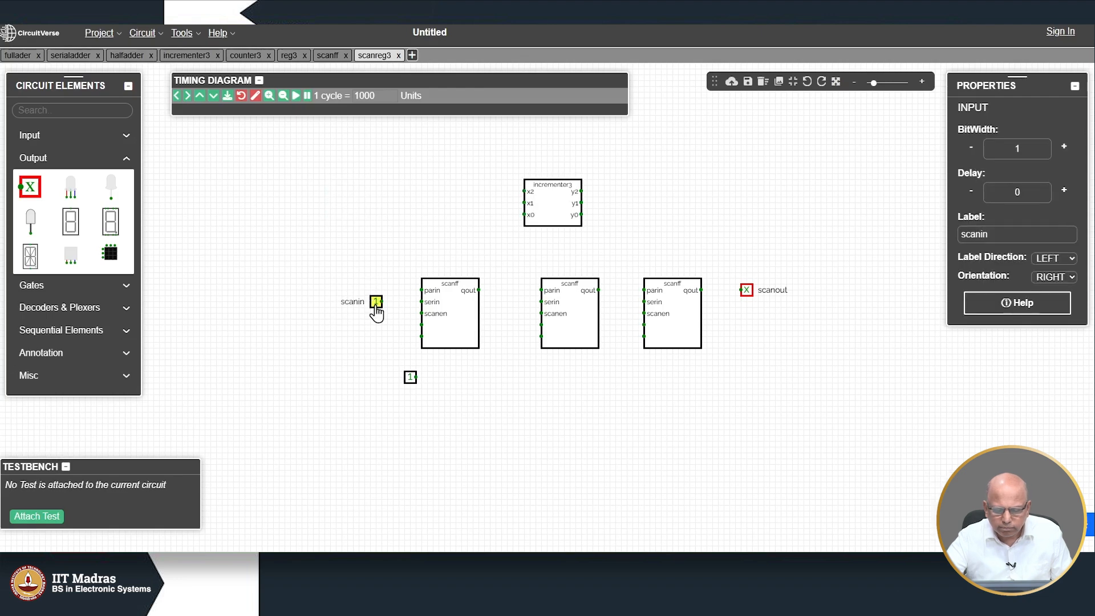
Step: Move incrementer3 left above the flip-flops and stack the second input just under scanin
{"action": "left_click_drag", "start_coordinate": [556, 223], "coordinate": [352, 235]}
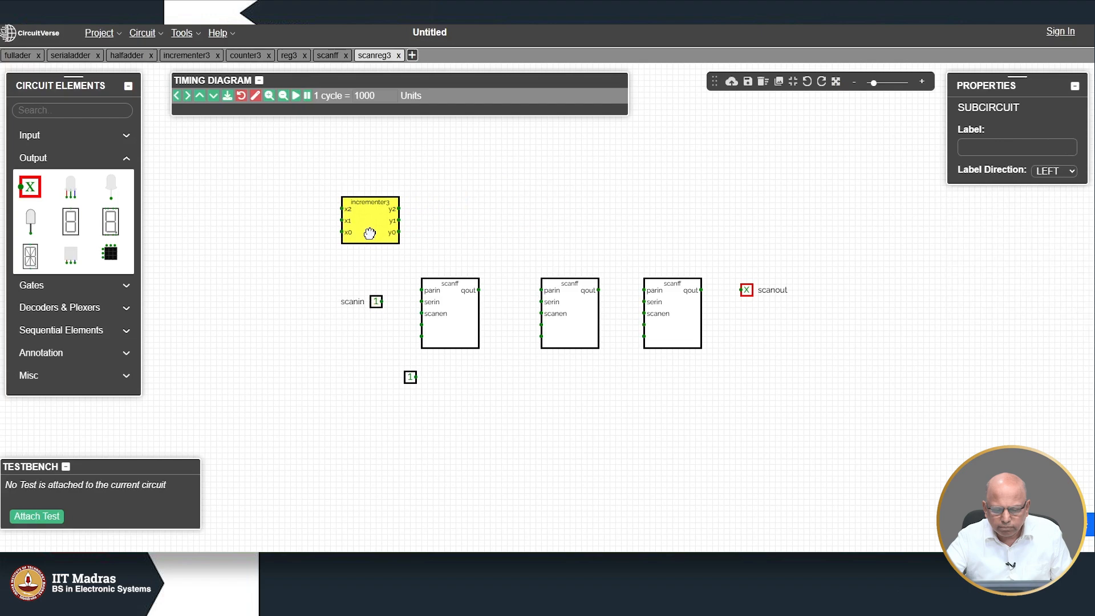
{"action": "left_click", "coordinate": [409, 379]}
{"action": "left_click_drag", "start_coordinate": [409, 382], "coordinate": [380, 313]}
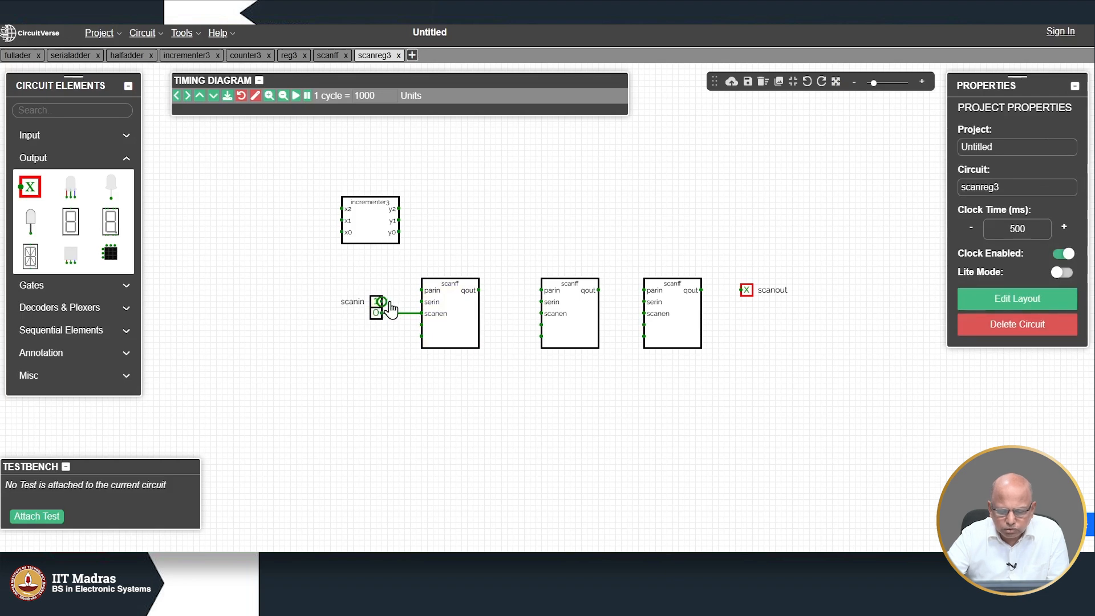
Step: Wire scanin to the first scanff's serin pin, undoing the duplicate wires
{"action": "left_click_drag", "start_coordinate": [381, 302], "coordinate": [422, 303]}
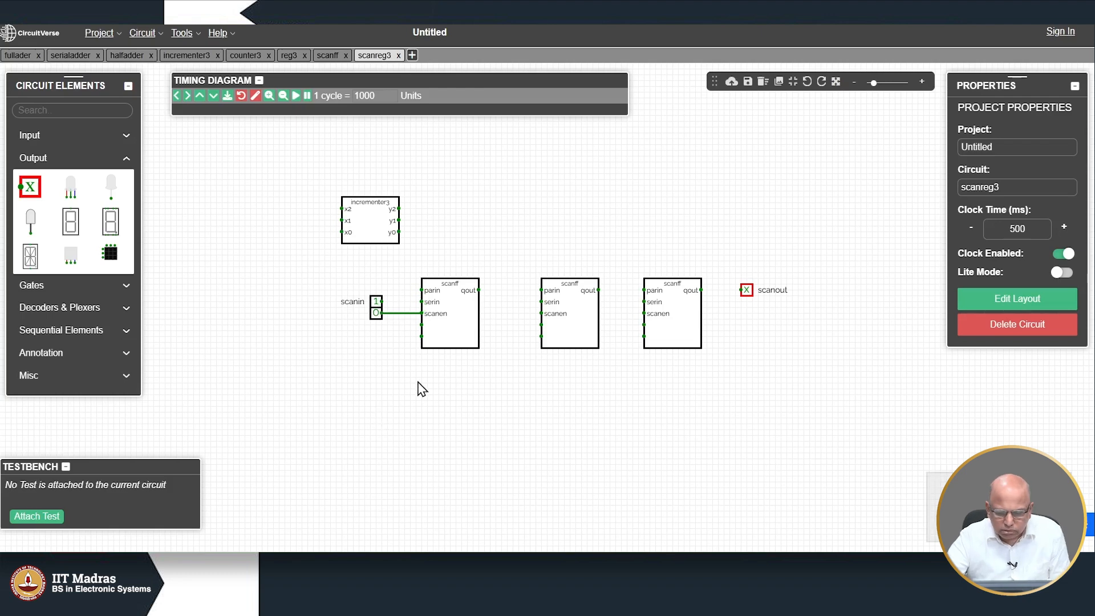
{"action": "left_click_drag", "start_coordinate": [420, 302], "coordinate": [381, 303]}
{"action": "key", "text": "ctrl+z"}
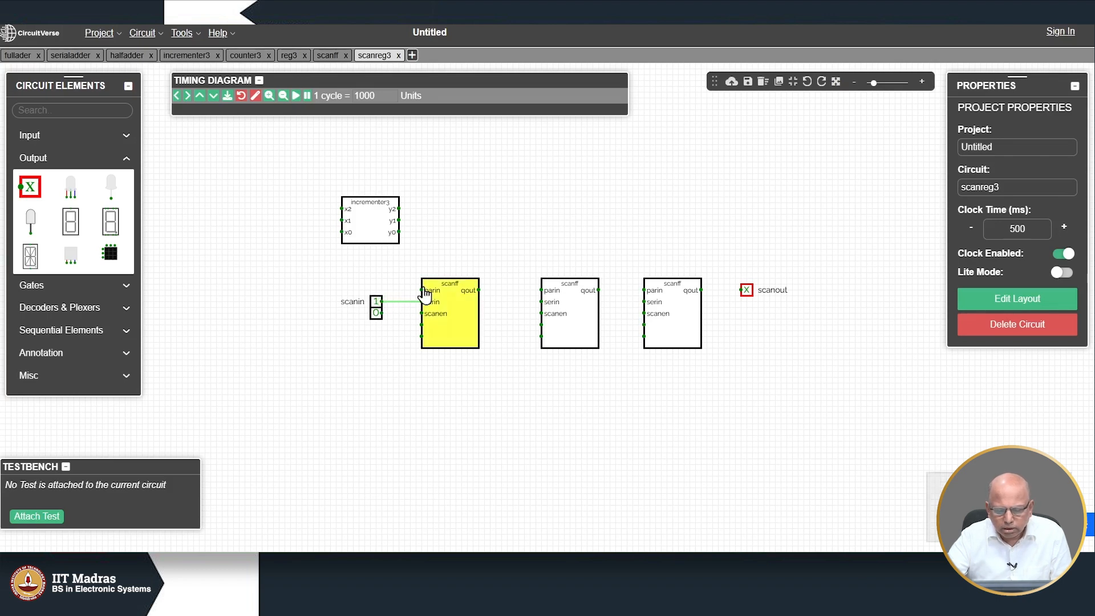
Step: Wire incrementer3's y2 to the first scanff's parin and the lower input to its scanen
{"action": "left_click_drag", "start_coordinate": [364, 228], "coordinate": [339, 223]}
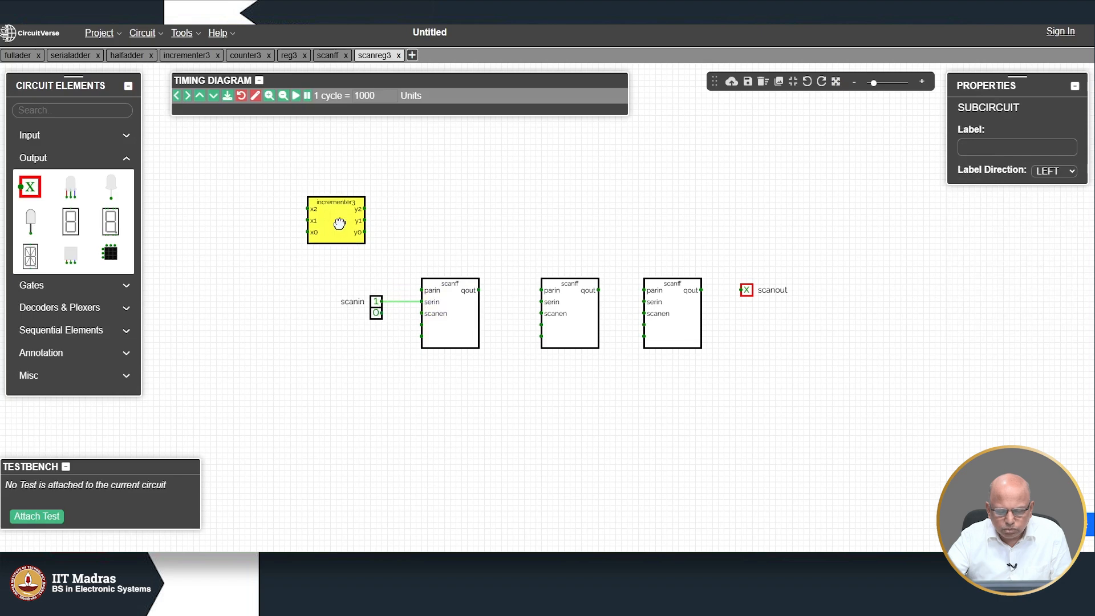
{"action": "mouse_move", "coordinate": [421, 290]}
{"action": "left_mouse_down"}
{"action": "mouse_move", "coordinate": [408, 286]}
{"action": "mouse_move", "coordinate": [386, 203]}
{"action": "mouse_move", "coordinate": [364, 209]}
{"action": "left_mouse_up"}
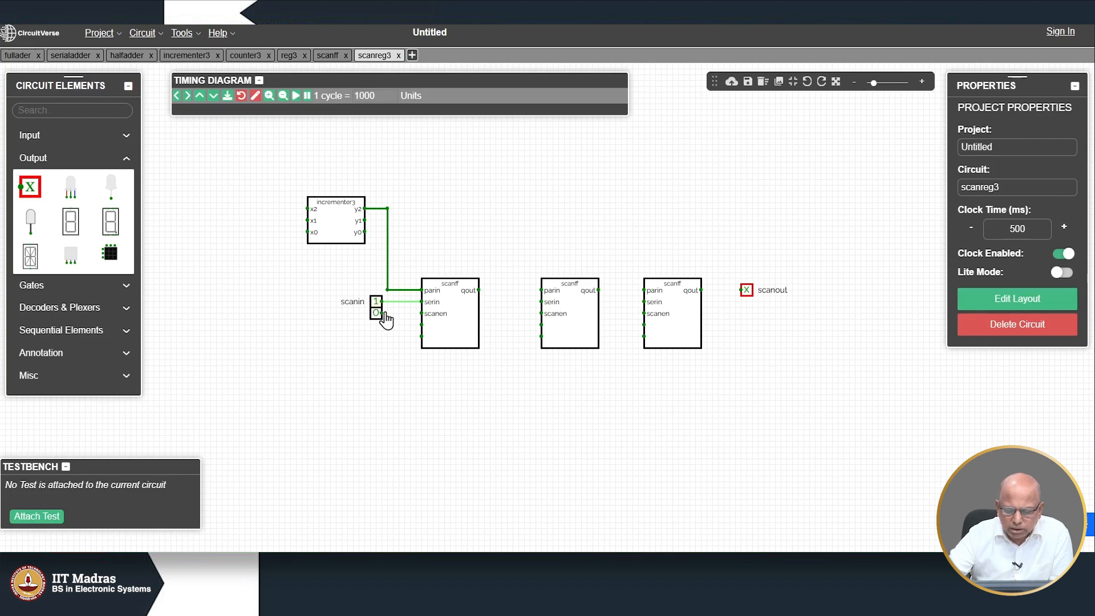
{"action": "left_click_drag", "start_coordinate": [381, 313], "coordinate": [422, 314]}
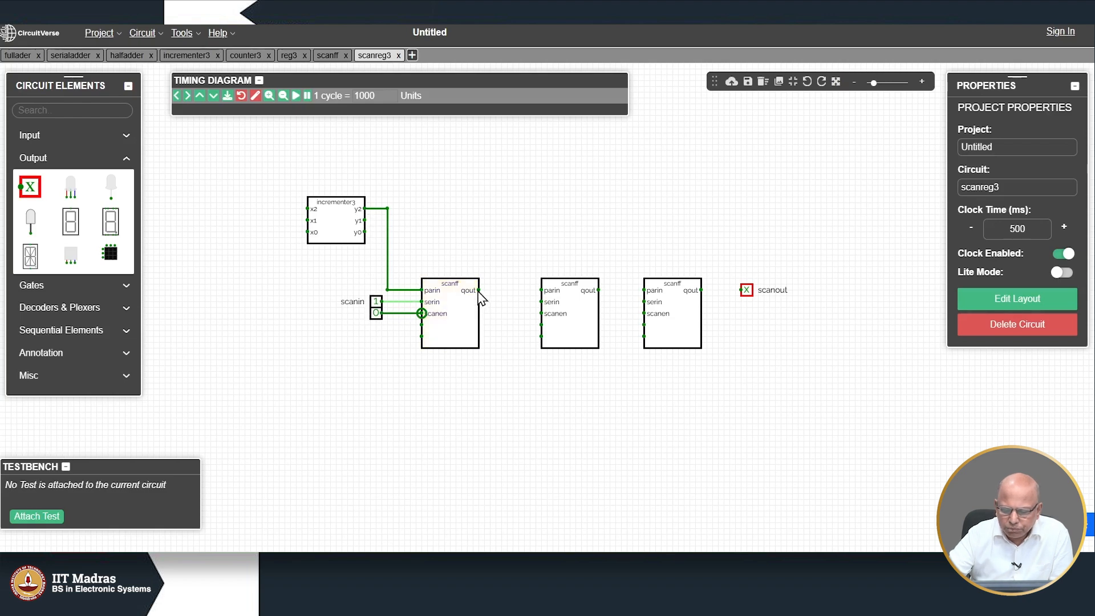
Step: Route y1 to the second scanff's parin, first qout to its serin, and share scanen
{"action": "left_click_drag", "start_coordinate": [478, 292], "coordinate": [541, 290]}
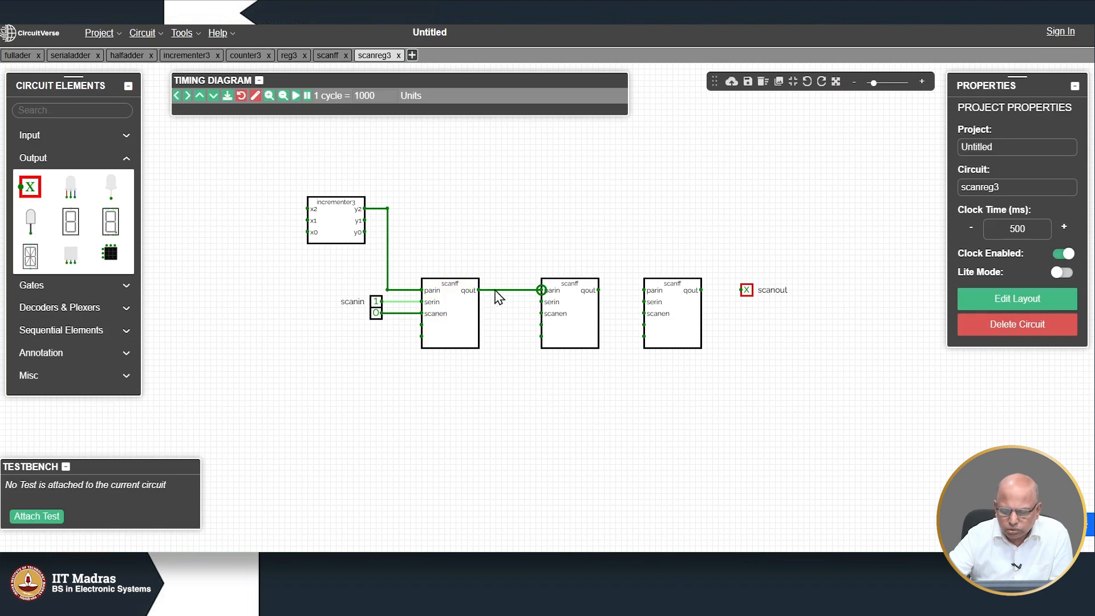
{"action": "key", "text": "Delete"}
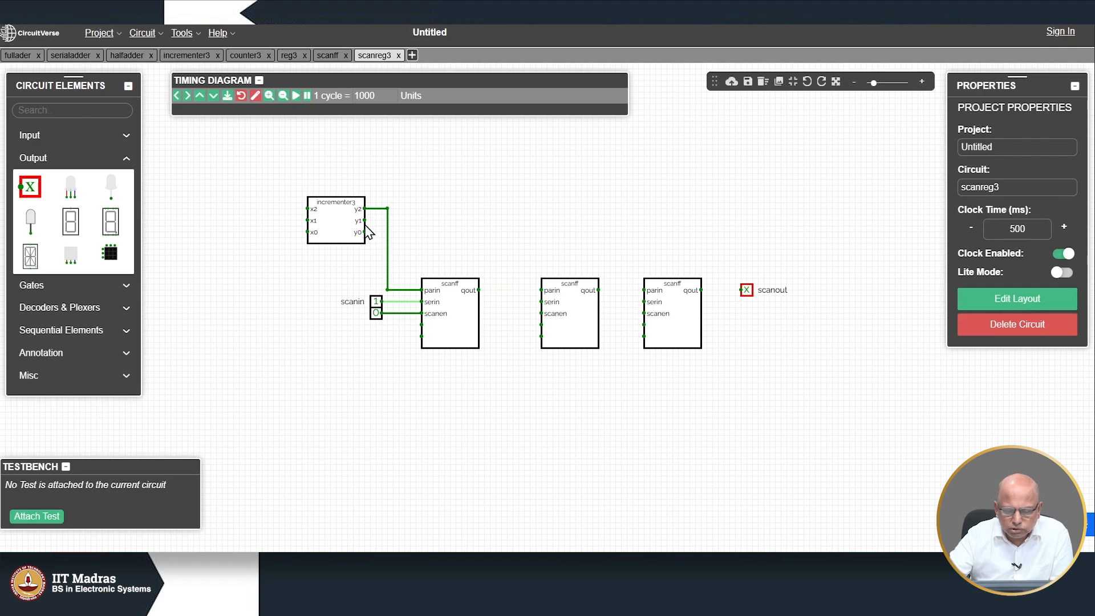
{"action": "left_click_drag", "start_coordinate": [363, 224], "coordinate": [501, 289]}
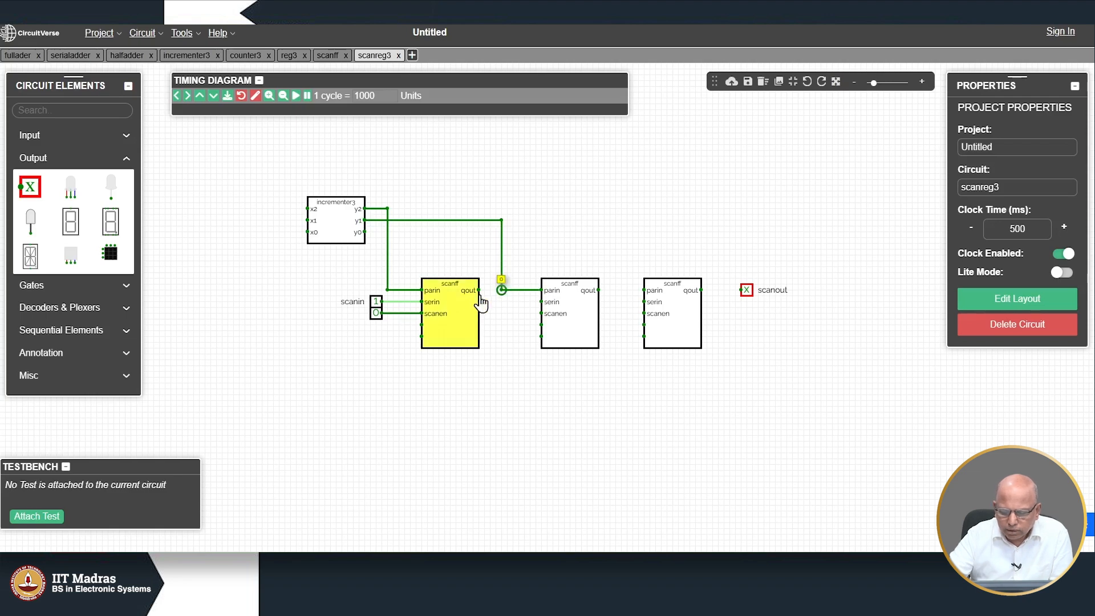
{"action": "left_click_drag", "start_coordinate": [492, 290], "coordinate": [541, 302]}
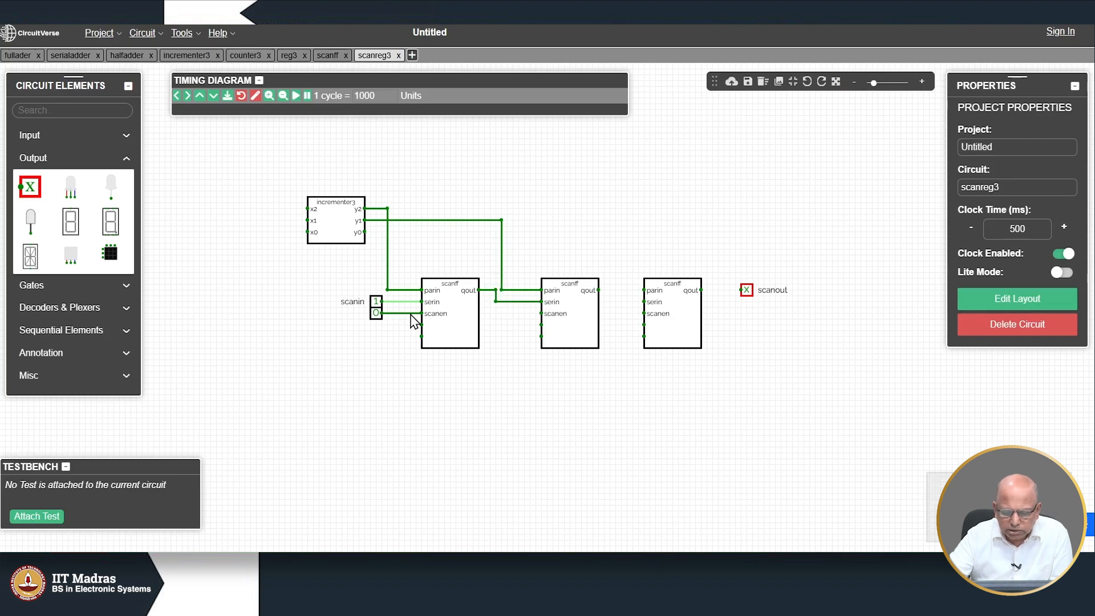
{"action": "mouse_move", "coordinate": [541, 313]}
{"action": "left_mouse_down"}
{"action": "mouse_move", "coordinate": [507, 320]}
{"action": "mouse_move", "coordinate": [507, 376]}
{"action": "mouse_move", "coordinate": [452, 380]}
{"action": "mouse_move", "coordinate": [396, 379]}
{"action": "mouse_move", "coordinate": [404, 313]}
{"action": "left_mouse_up"}
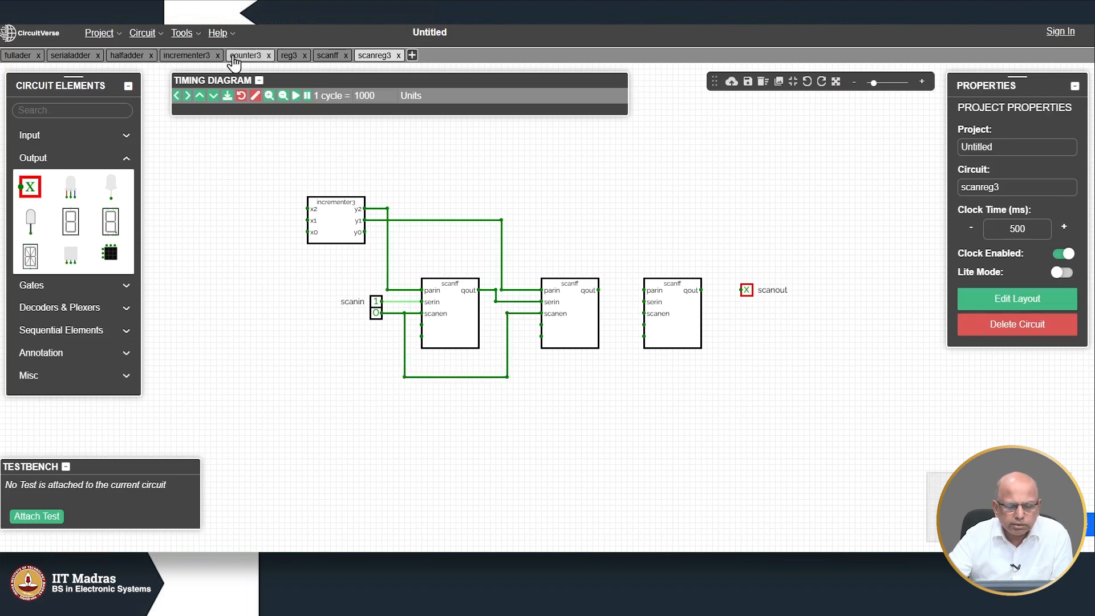
Step: In the scanff circuit, label the clock input clk
{"action": "left_click", "coordinate": [328, 57]}
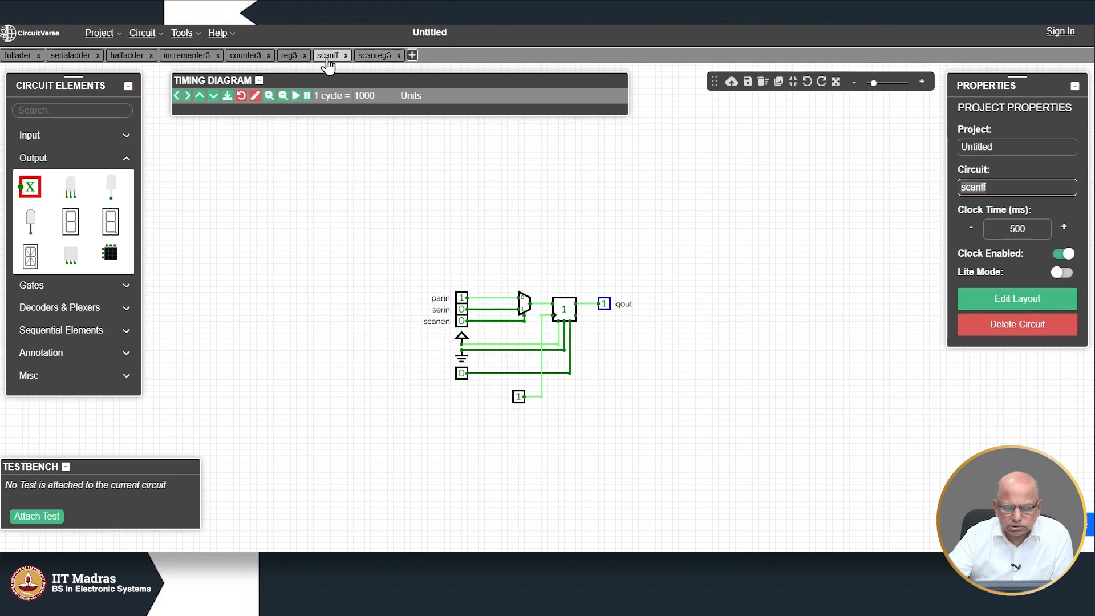
{"action": "left_click", "coordinate": [462, 374]}
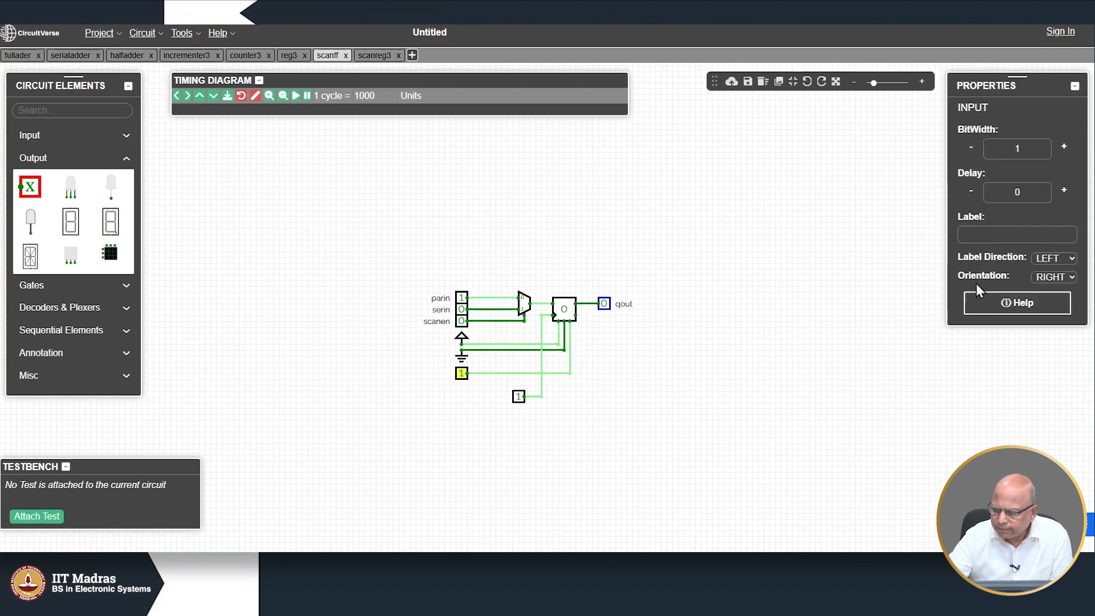
{"action": "left_click", "coordinate": [996, 230]}
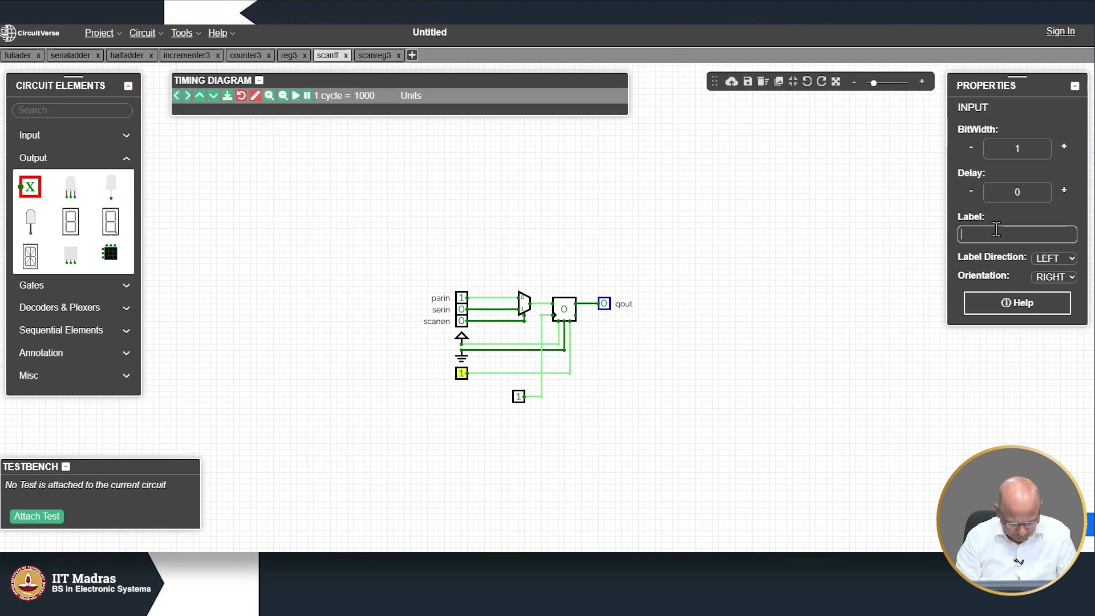
{"action": "type", "text": "clk"}
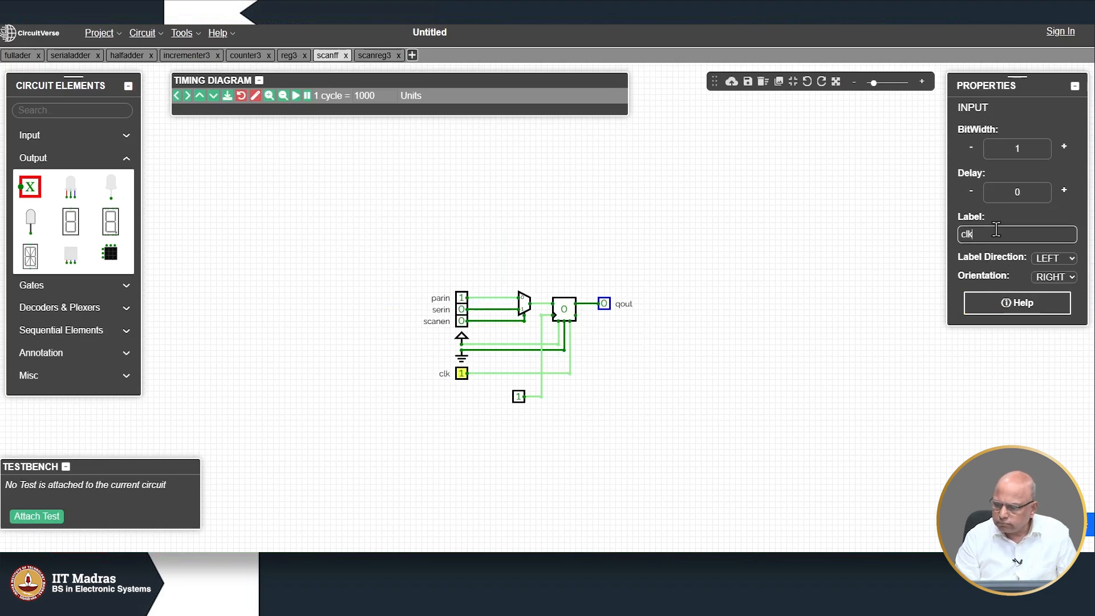
{"action": "left_click", "coordinate": [671, 445]}
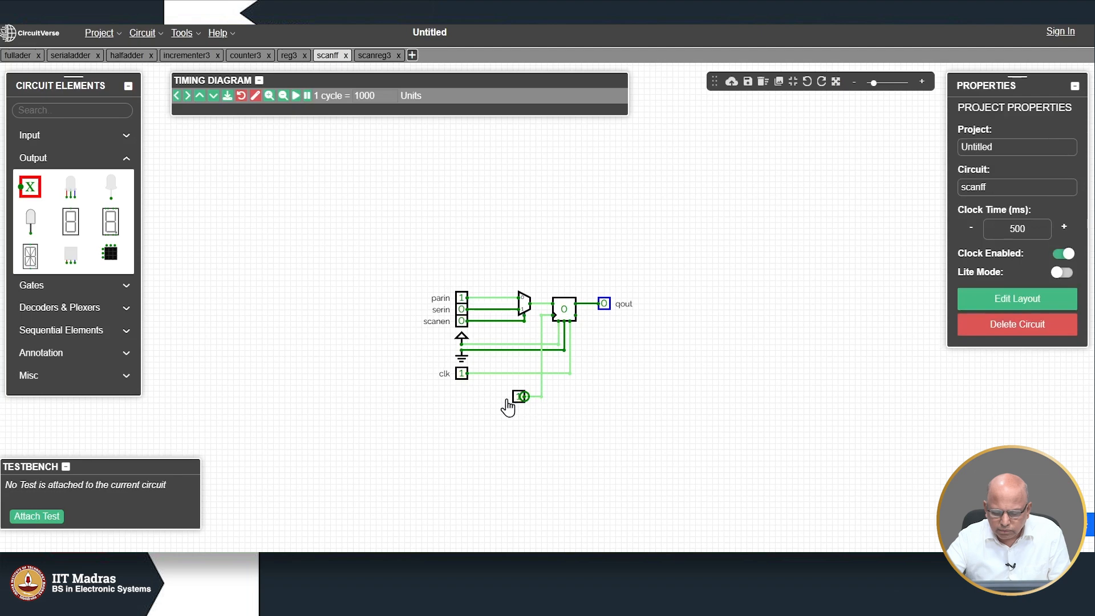
Step: Label the other scanff input rst and return to scanreg3
{"action": "left_click", "coordinate": [518, 399]}
{"action": "left_click", "coordinate": [967, 233]}
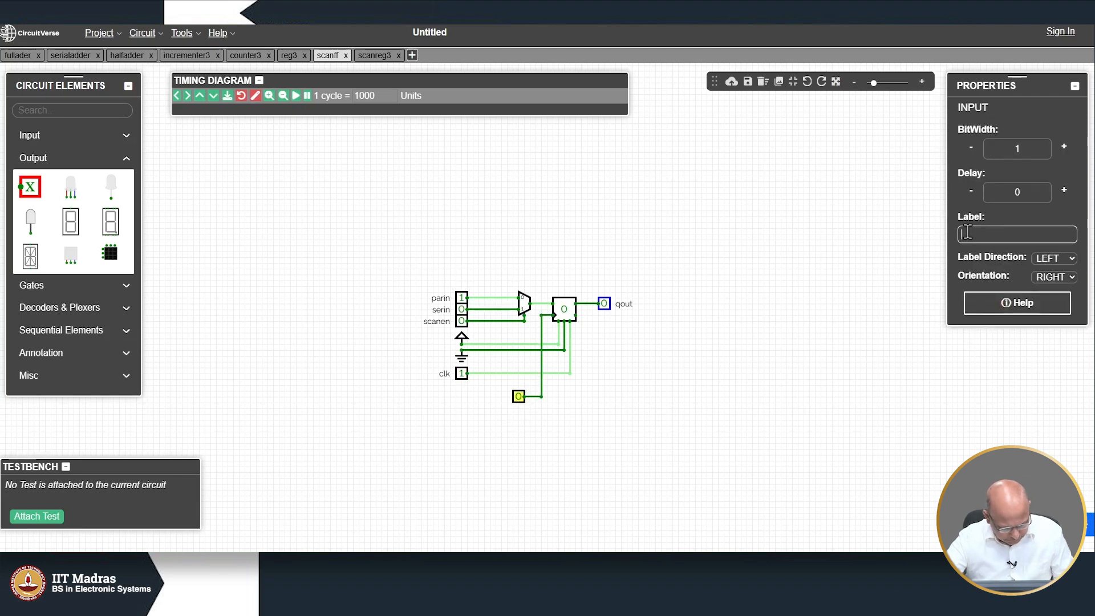
{"action": "type", "text": "rst"}
{"action": "left_click", "coordinate": [719, 373]}
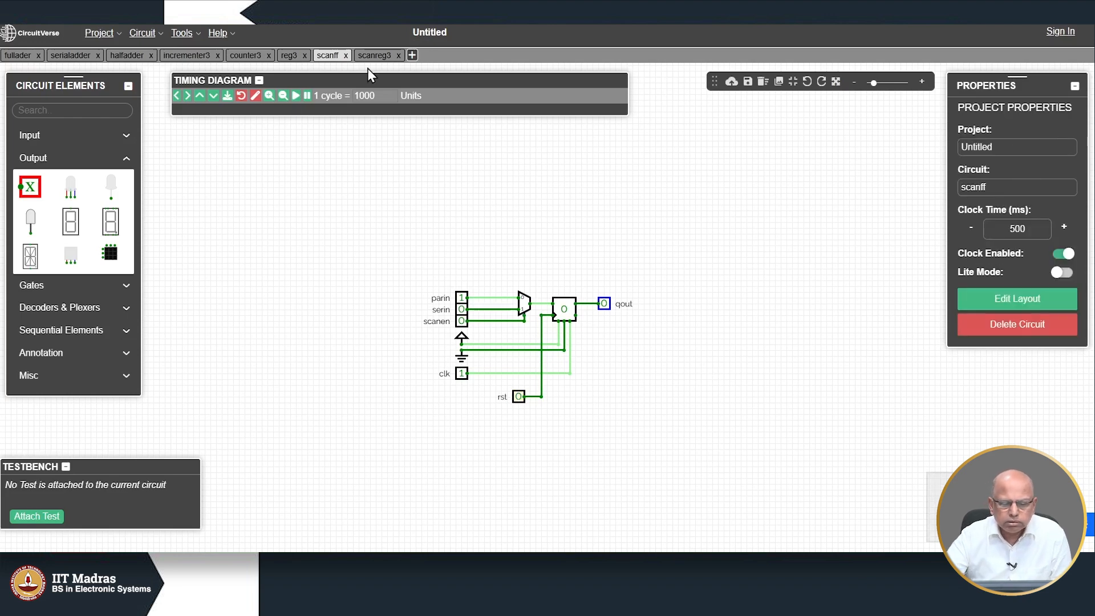
{"action": "left_click", "coordinate": [377, 56]}
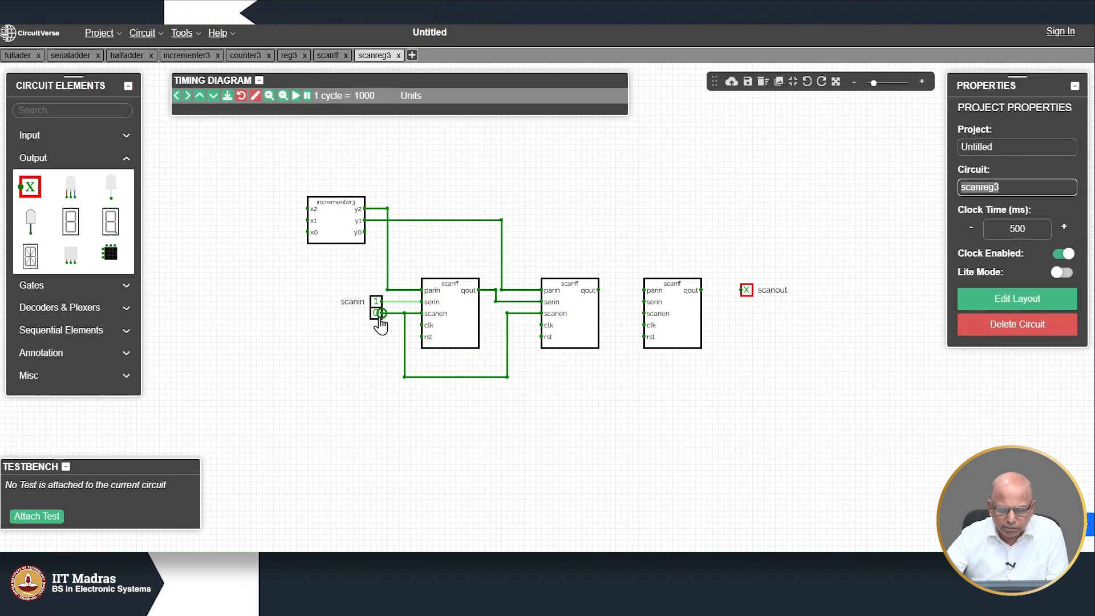
Step: Add two inputs under scanin, wiring them to the first scanff's clk and rst and branching clock onward
{"action": "left_click", "coordinate": [40, 136]}
{"action": "left_click", "coordinate": [35, 164]}
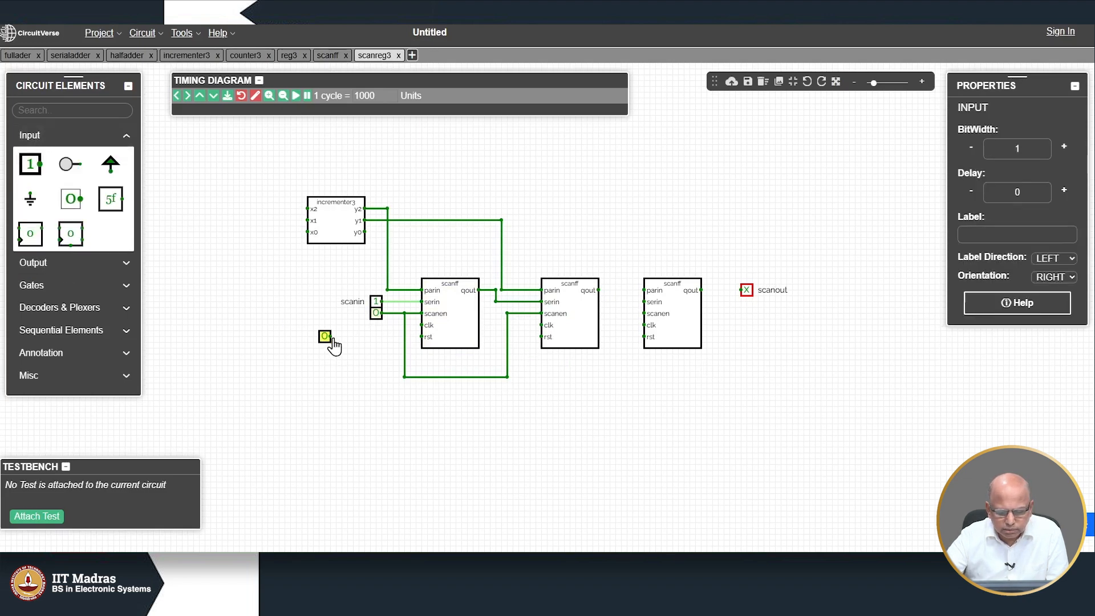
{"action": "mouse_move", "coordinate": [378, 337]}
{"action": "left_mouse_down"}
{"action": "mouse_move", "coordinate": [396, 332]}
{"action": "mouse_move", "coordinate": [381, 325]}
{"action": "left_mouse_up"}
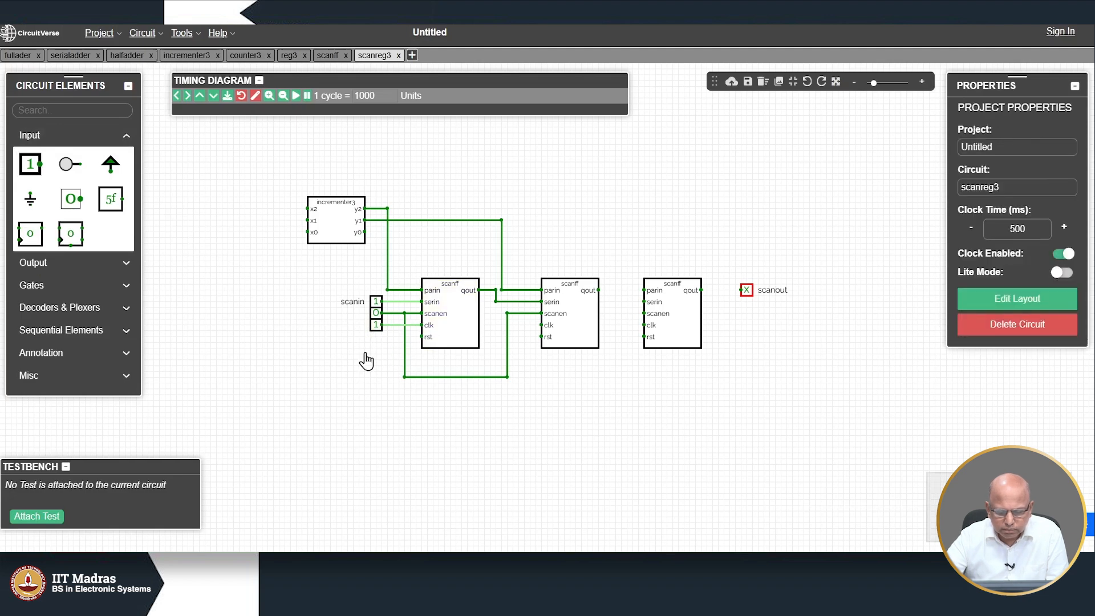
{"action": "left_click_drag", "start_coordinate": [30, 163], "coordinate": [378, 343]}
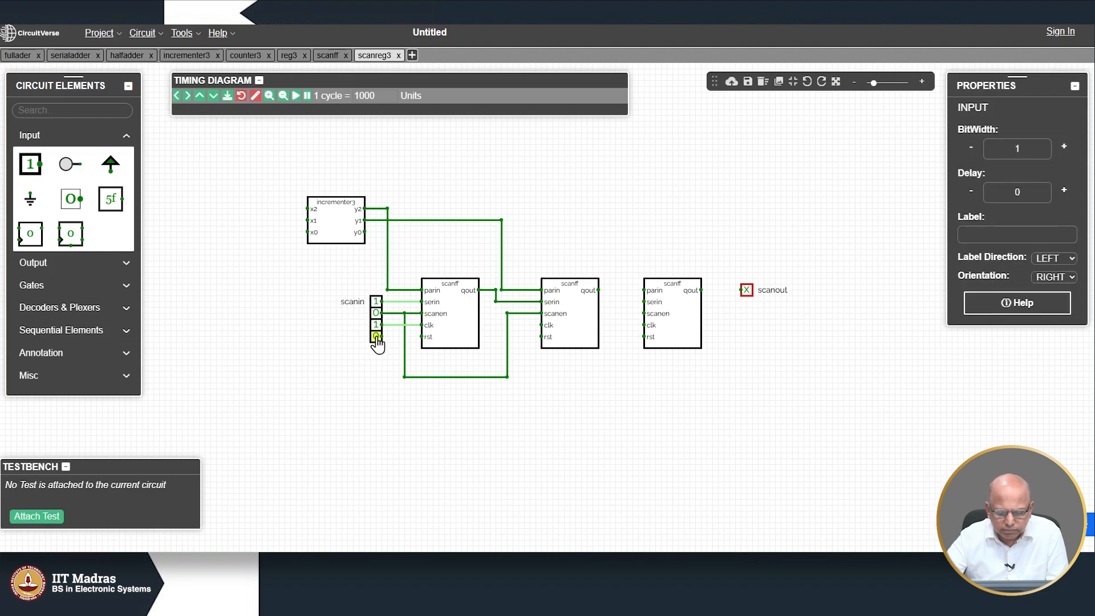
{"action": "left_click_drag", "start_coordinate": [421, 337], "coordinate": [381, 336]}
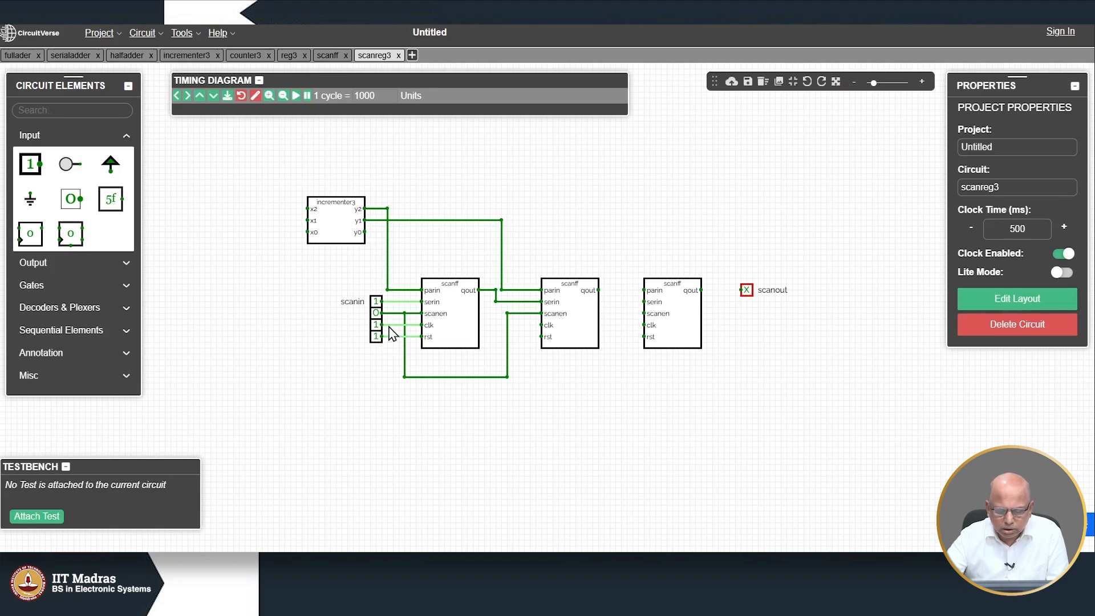
{"action": "left_click_drag", "start_coordinate": [393, 324], "coordinate": [541, 325]}
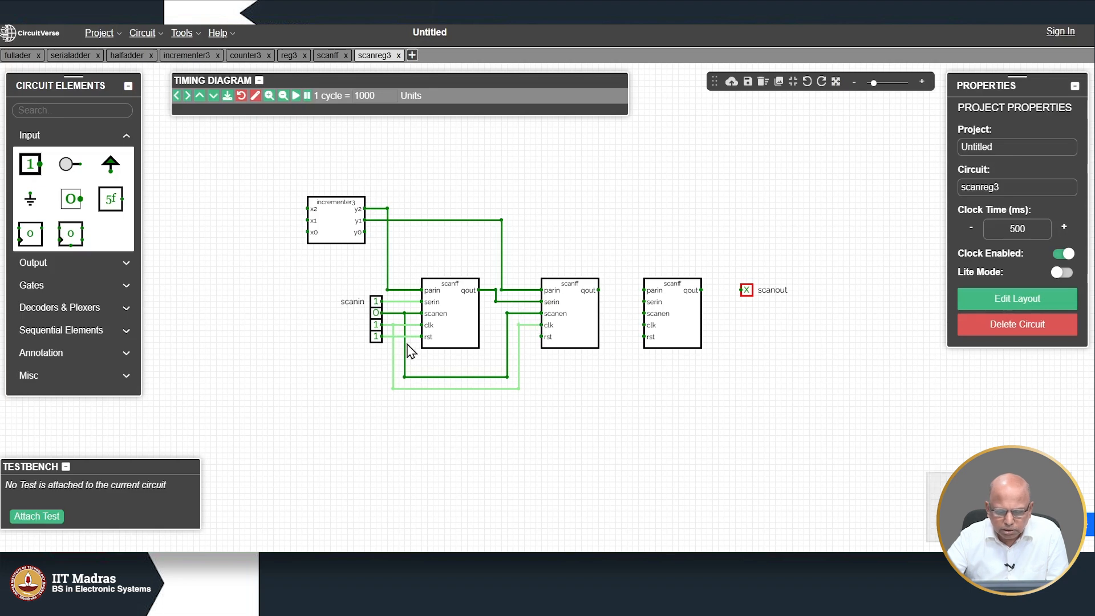
Step: Extend the reset, clock and scan-enable lines to the second and third scanff blocks
{"action": "left_click_drag", "start_coordinate": [416, 336], "coordinate": [536, 338]}
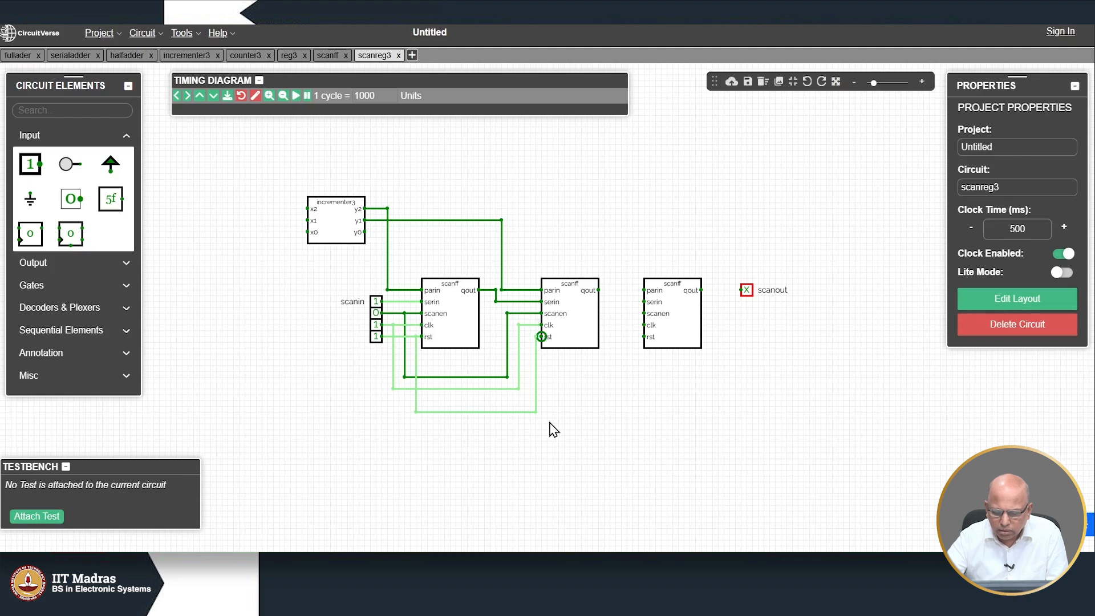
{"action": "left_click_drag", "start_coordinate": [535, 412], "coordinate": [644, 337]}
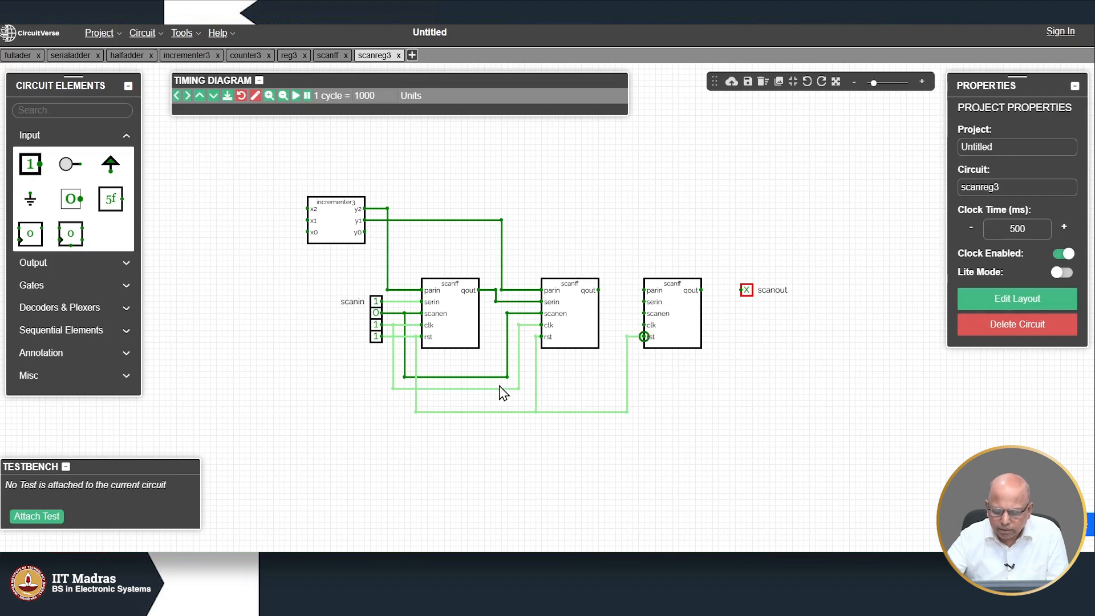
{"action": "left_click_drag", "start_coordinate": [518, 383], "coordinate": [592, 390]}
{"action": "key", "text": "ctrl+z"}
{"action": "key", "text": "ctrl+z"}
{"action": "mouse_move", "coordinate": [519, 388]}
{"action": "left_mouse_down"}
{"action": "mouse_move", "coordinate": [625, 390]}
{"action": "mouse_move", "coordinate": [614, 363]}
{"action": "mouse_move", "coordinate": [627, 325]}
{"action": "mouse_move", "coordinate": [626, 412]}
{"action": "left_mouse_up"}
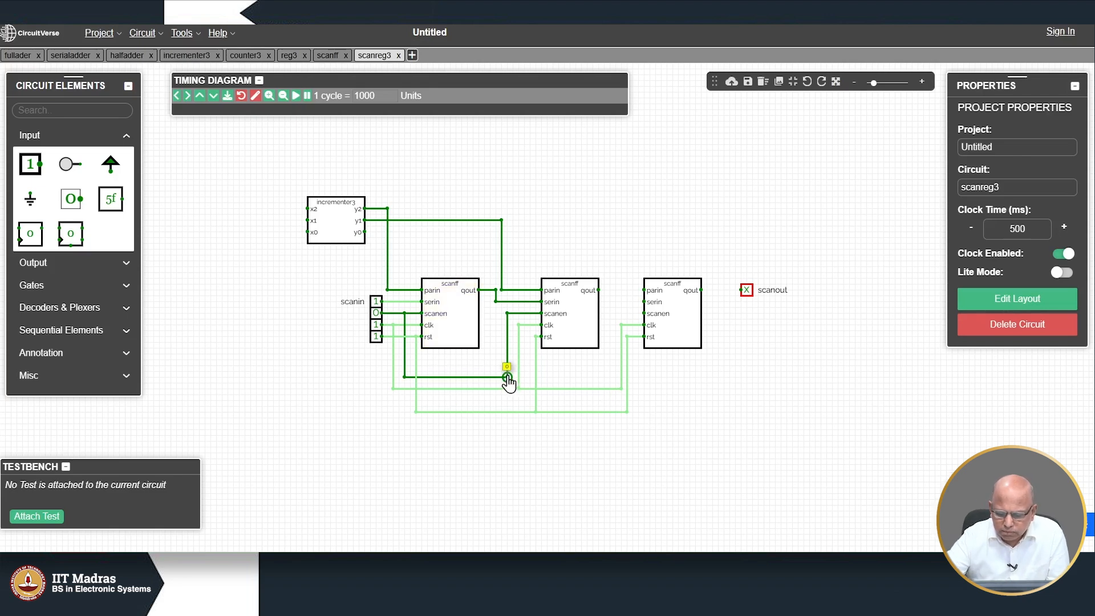
{"action": "left_click_drag", "start_coordinate": [524, 377], "coordinate": [614, 314]}
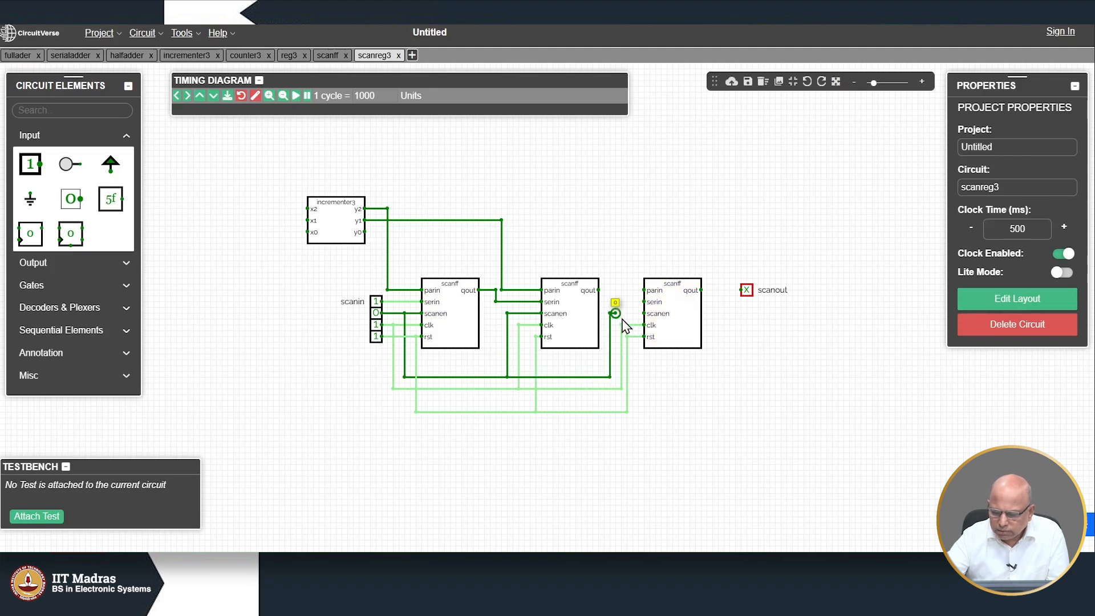
{"action": "left_click_drag", "start_coordinate": [616, 315], "coordinate": [643, 317]}
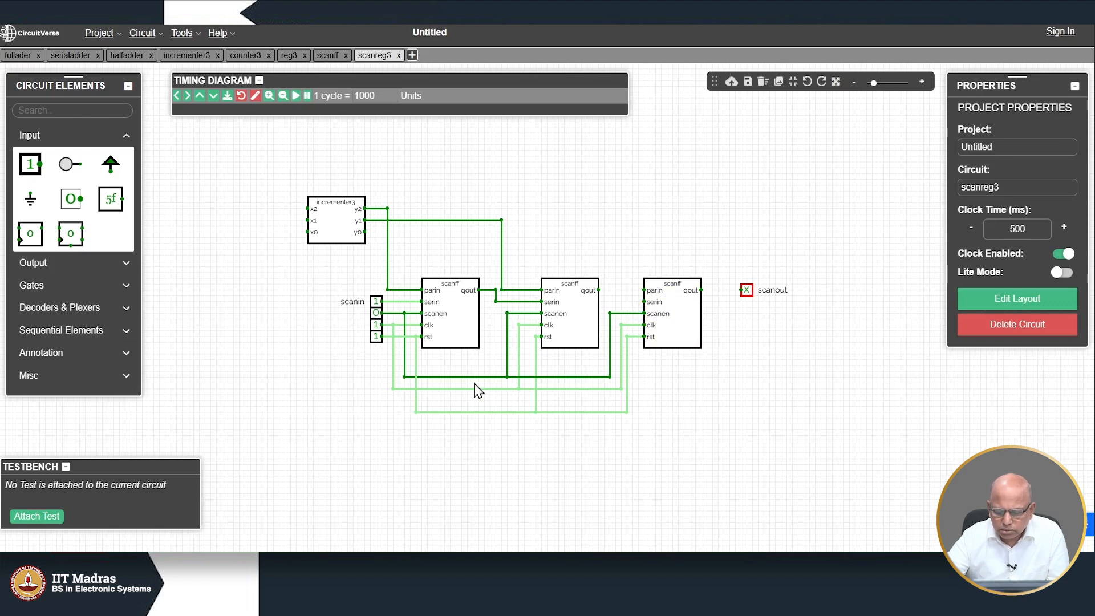
Step: Align the third scanff and connect the second scanff's qout to its serin
{"action": "left_click_drag", "start_coordinate": [601, 295], "coordinate": [620, 295]}
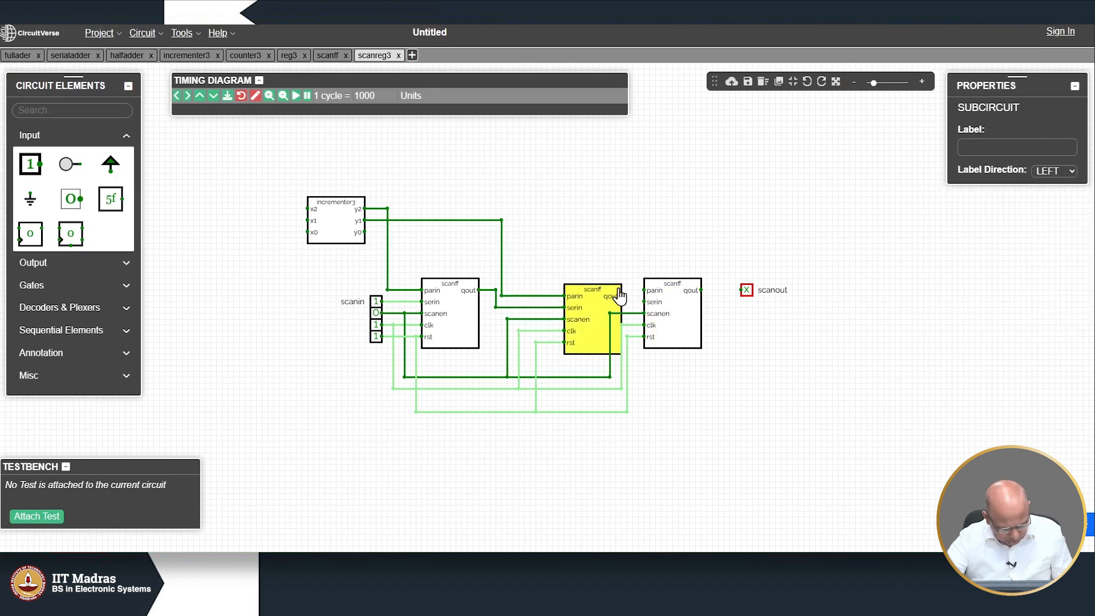
{"action": "key", "text": "ctrl+z"}
{"action": "left_click", "coordinate": [646, 322]}
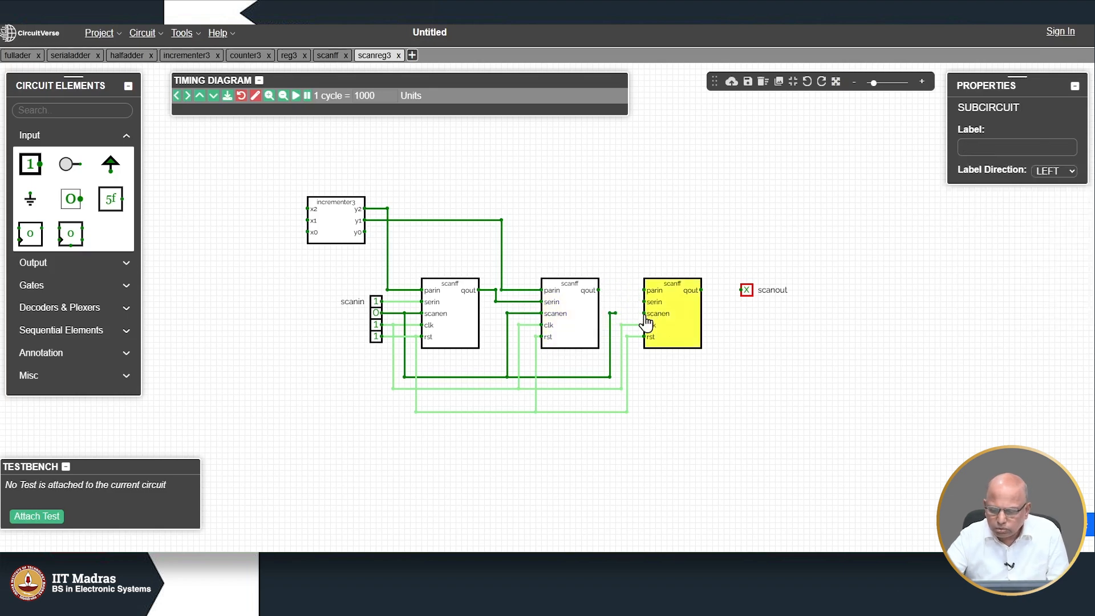
{"action": "mouse_move", "coordinate": [618, 310]}
{"action": "left_mouse_down"}
{"action": "mouse_move", "coordinate": [643, 311]}
{"action": "mouse_move", "coordinate": [609, 317]}
{"action": "mouse_move", "coordinate": [634, 318]}
{"action": "left_mouse_up"}
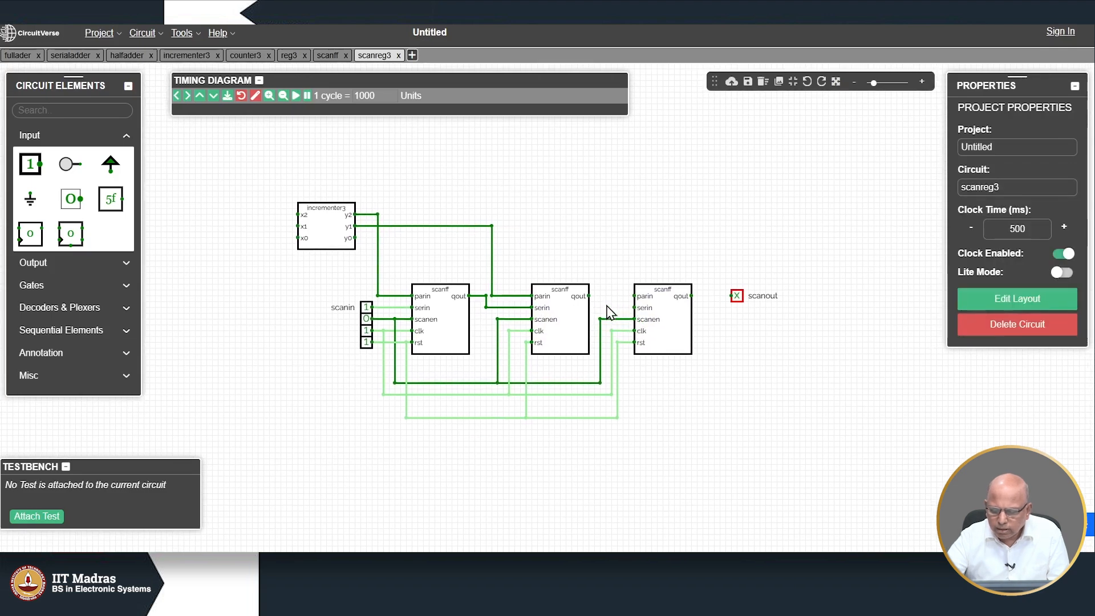
{"action": "mouse_move", "coordinate": [634, 308]}
{"action": "left_mouse_down"}
{"action": "mouse_move", "coordinate": [606, 310]}
{"action": "mouse_move", "coordinate": [605, 296]}
{"action": "left_mouse_up"}
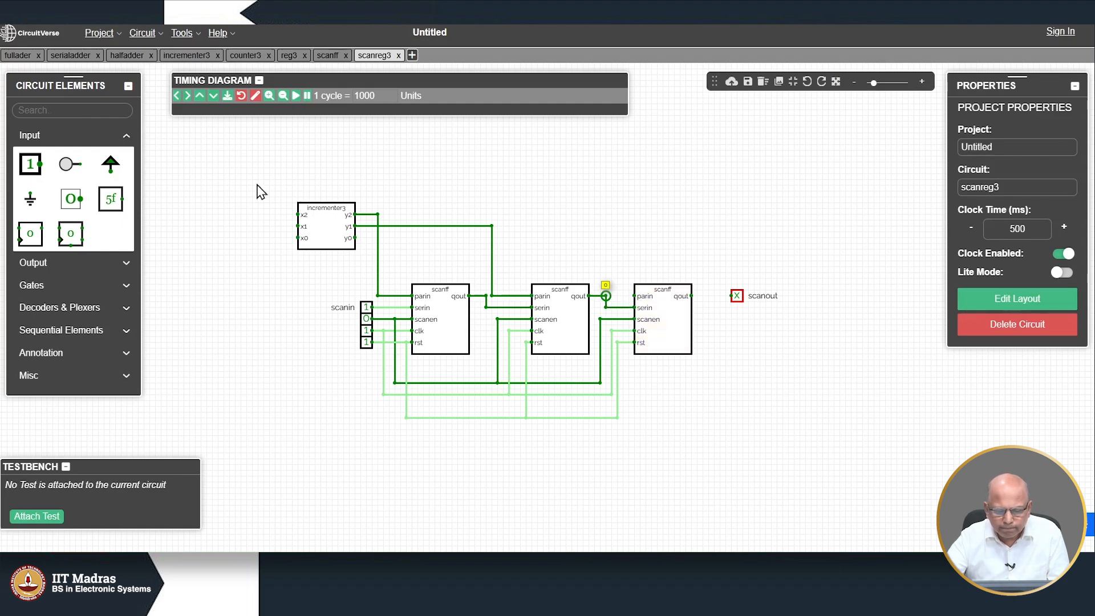
Step: Wire incrementer3's y0 to the third scanff's parin and its qout to scanout
{"action": "left_click_drag", "start_coordinate": [355, 237], "coordinate": [616, 237]}
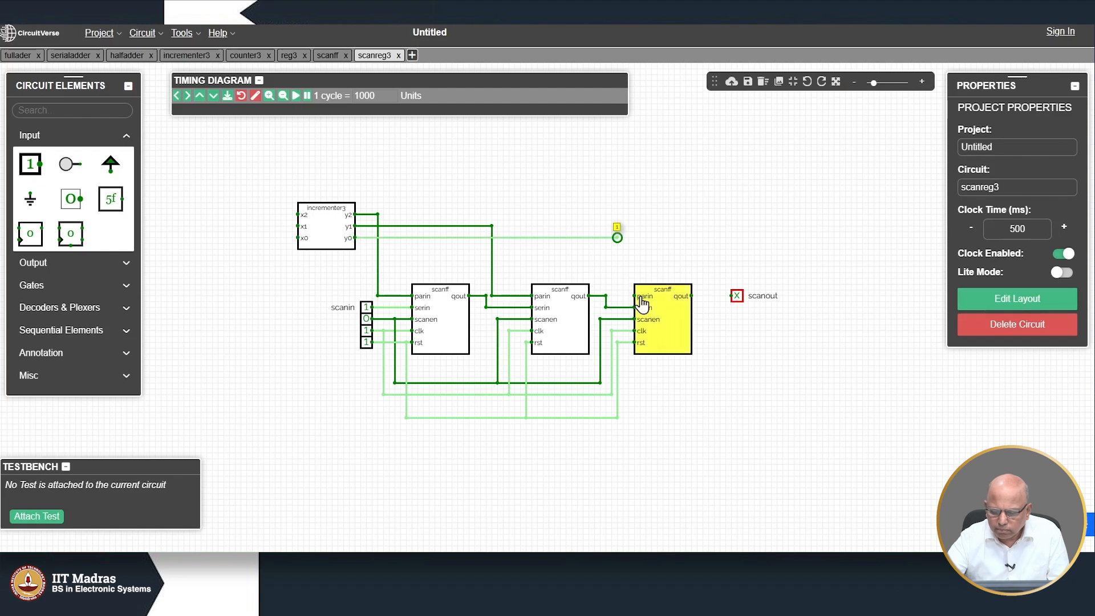
{"action": "left_click_drag", "start_coordinate": [634, 297], "coordinate": [617, 237]}
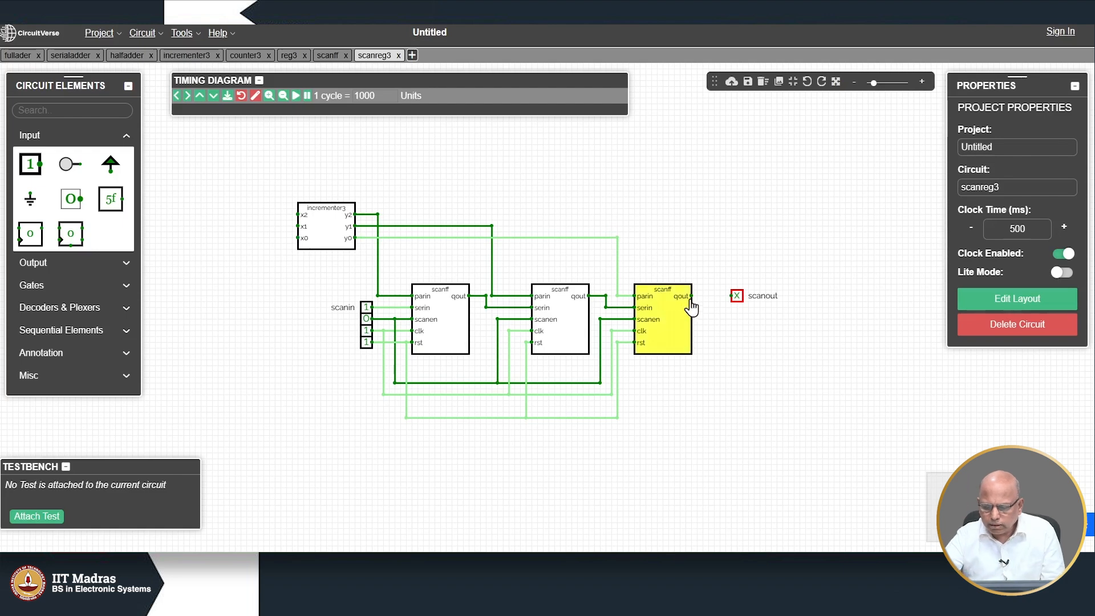
{"action": "left_click_drag", "start_coordinate": [690, 296], "coordinate": [748, 294]}
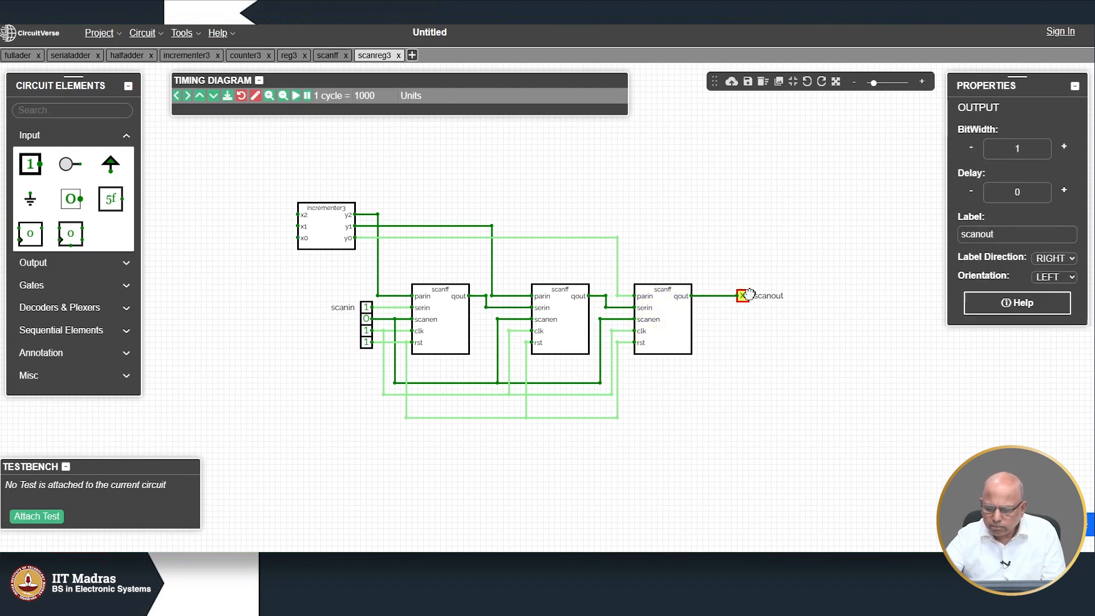
{"action": "left_click", "coordinate": [745, 354]}
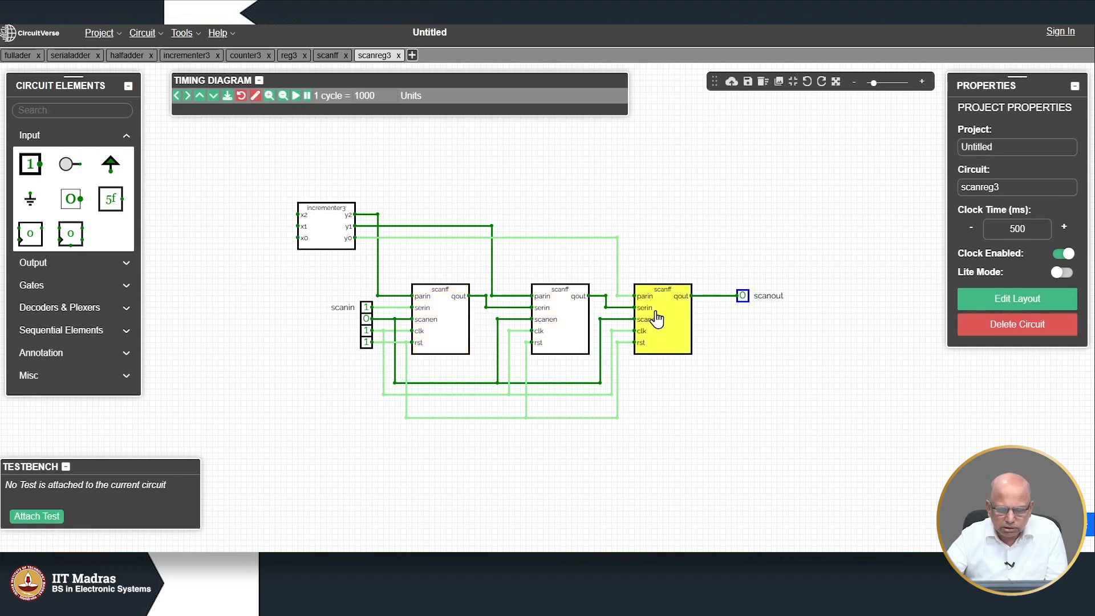
Step: Route the first and second scanff outputs back into incrementer3 and recentre the circuit
{"action": "left_click_drag", "start_coordinate": [485, 303], "coordinate": [484, 296]}
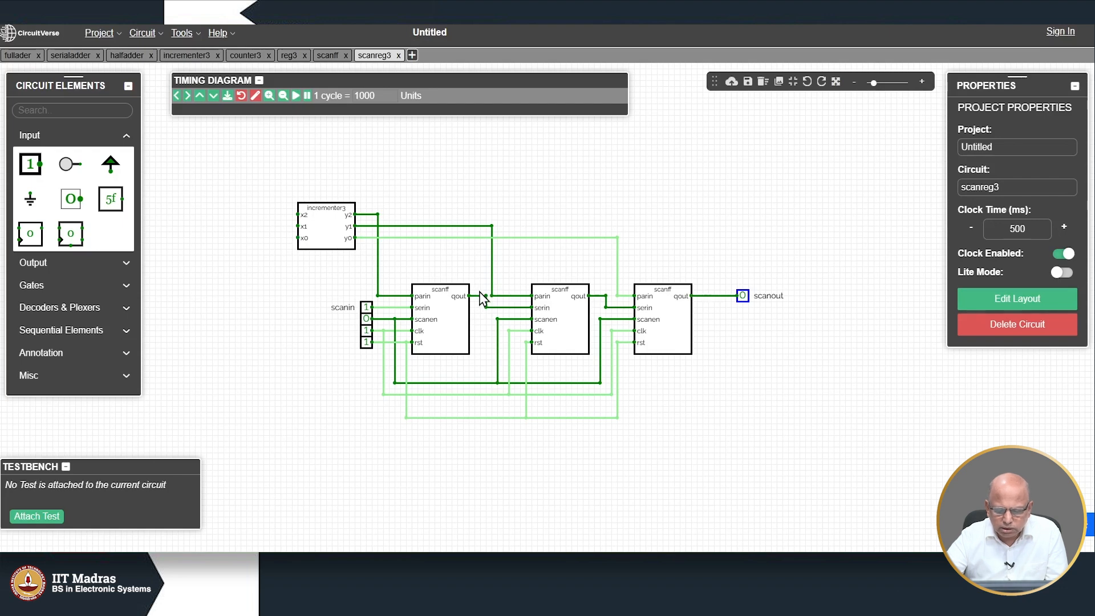
{"action": "mouse_move", "coordinate": [483, 297]}
{"action": "left_mouse_down"}
{"action": "mouse_move", "coordinate": [476, 152]}
{"action": "mouse_move", "coordinate": [277, 154]}
{"action": "mouse_move", "coordinate": [286, 151]}
{"action": "mouse_move", "coordinate": [277, 218]}
{"action": "mouse_move", "coordinate": [298, 214]}
{"action": "left_mouse_up"}
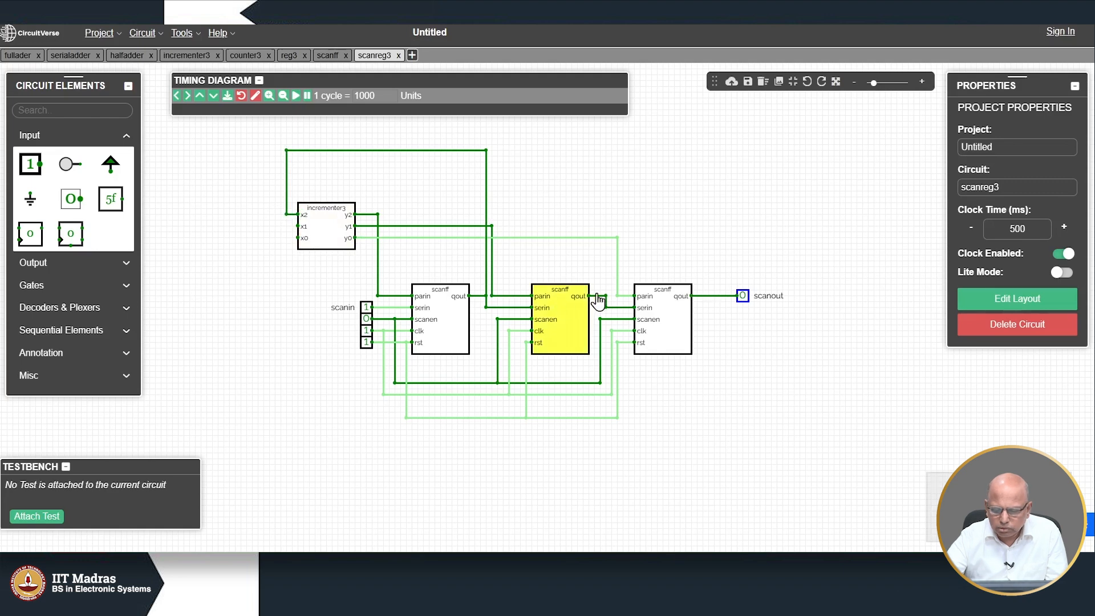
{"action": "left_click_drag", "start_coordinate": [604, 294], "coordinate": [583, 358]}
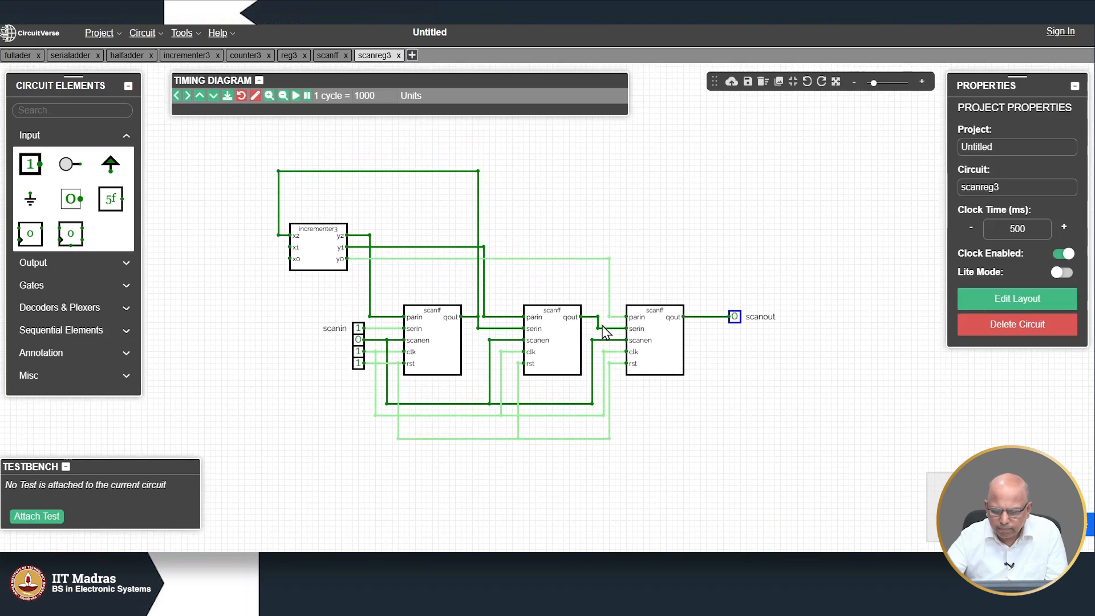
{"action": "left_click_drag", "start_coordinate": [597, 317], "coordinate": [254, 189]}
{"action": "left_click_drag", "start_coordinate": [255, 188], "coordinate": [291, 247]}
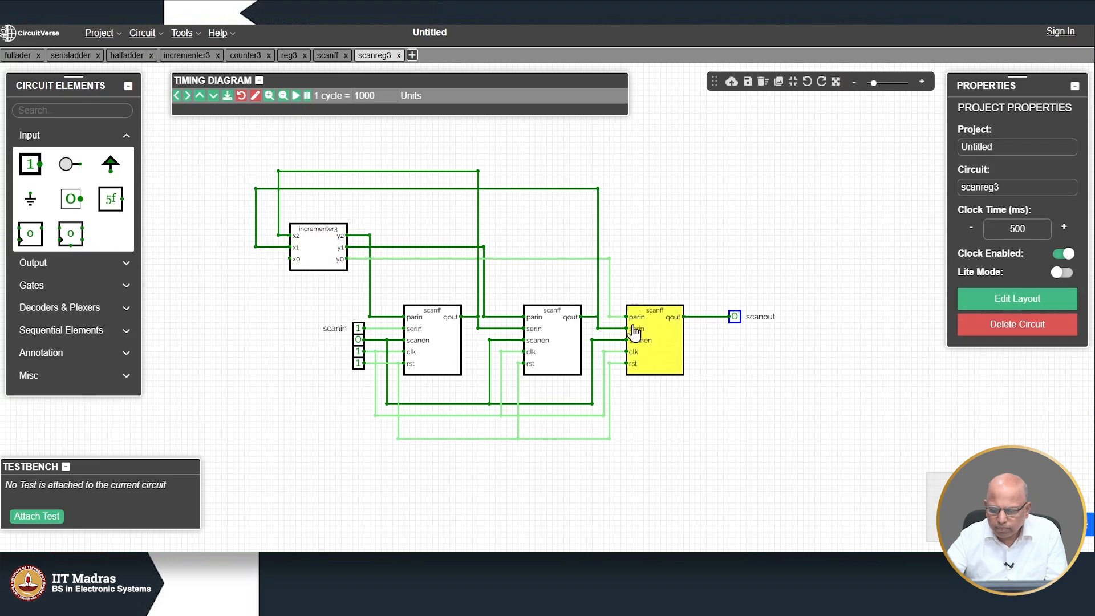
{"action": "left_click_drag", "start_coordinate": [713, 322], "coordinate": [285, 303]}
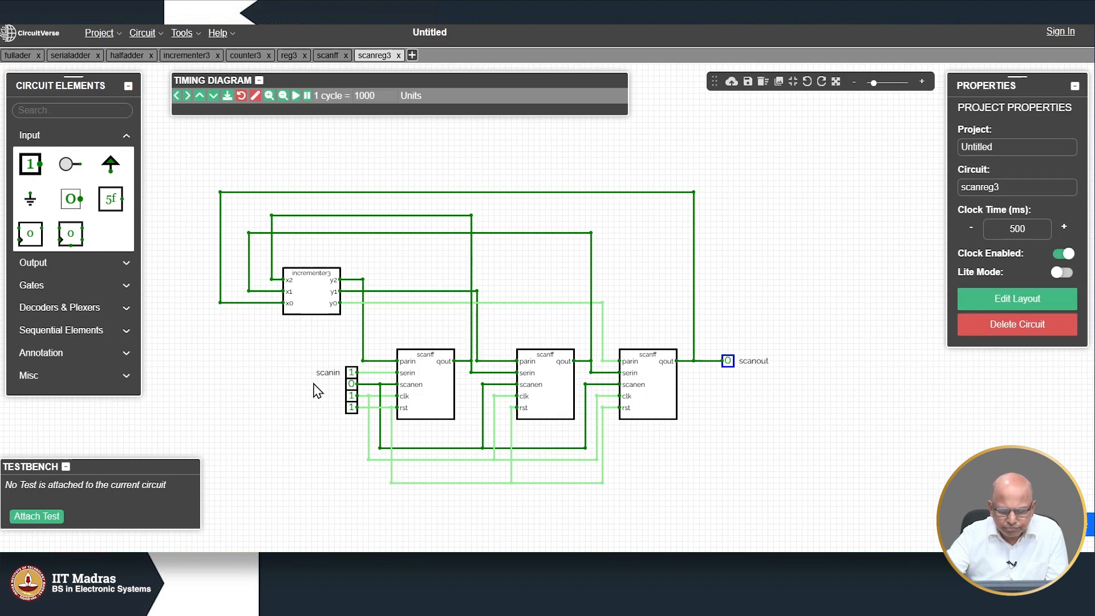
Step: Place three DigitalLEDs above the qout pins of the first, second and third scanff blocks
{"action": "left_click", "coordinate": [351, 407]}
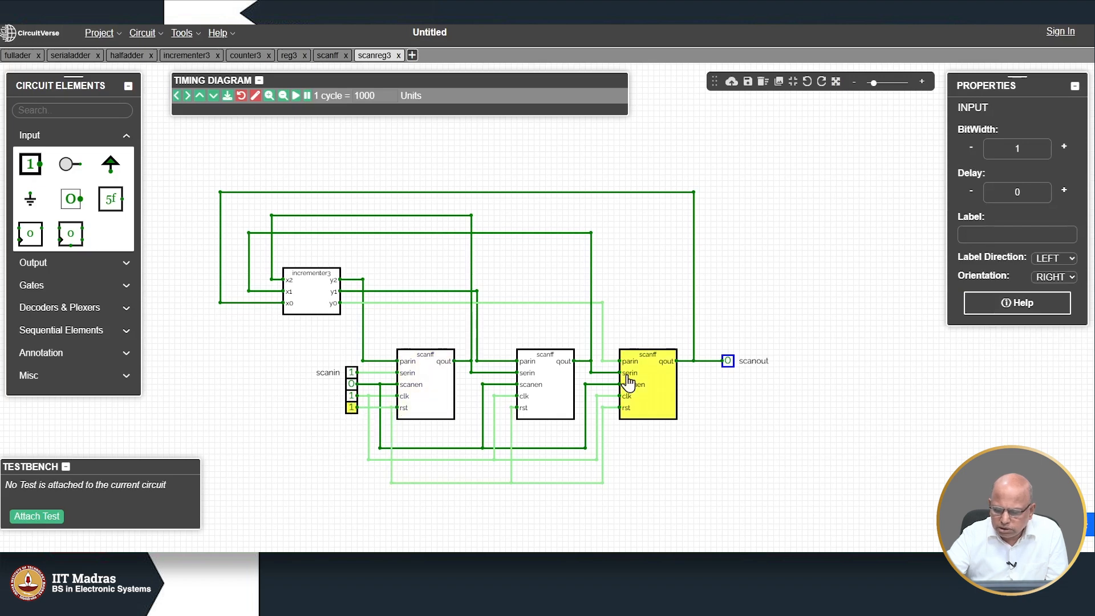
{"action": "left_click", "coordinate": [131, 264]}
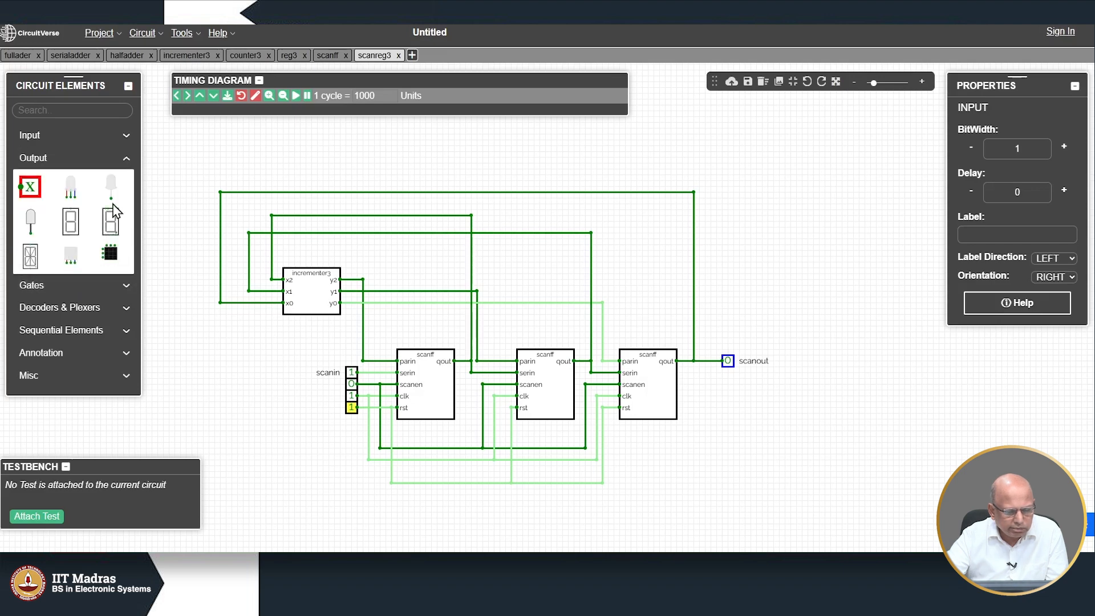
{"action": "left_click", "coordinate": [110, 187]}
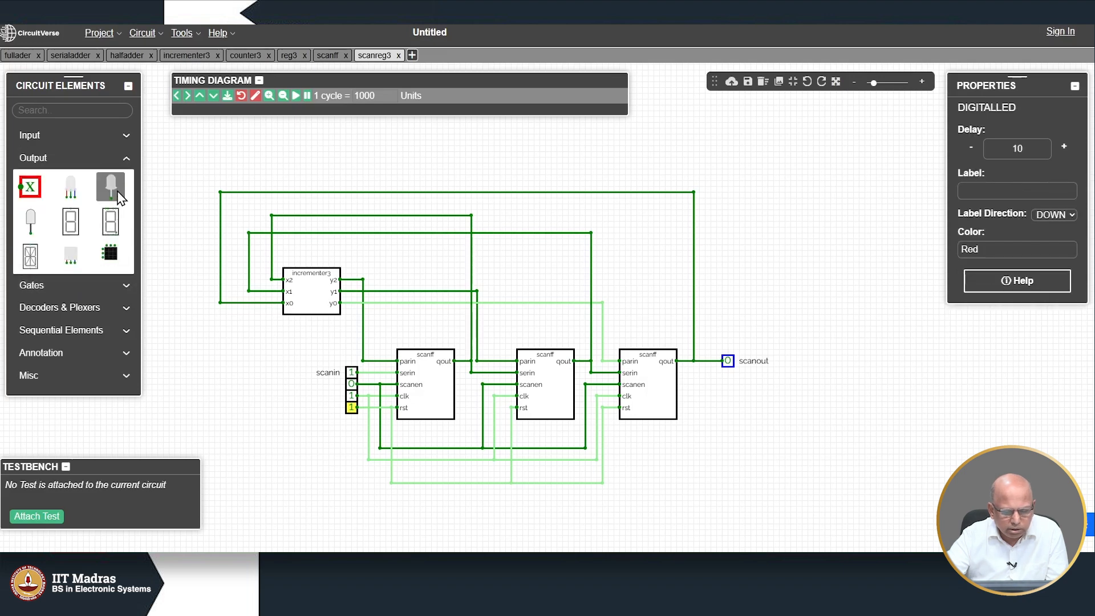
{"action": "left_click", "coordinate": [465, 344]}
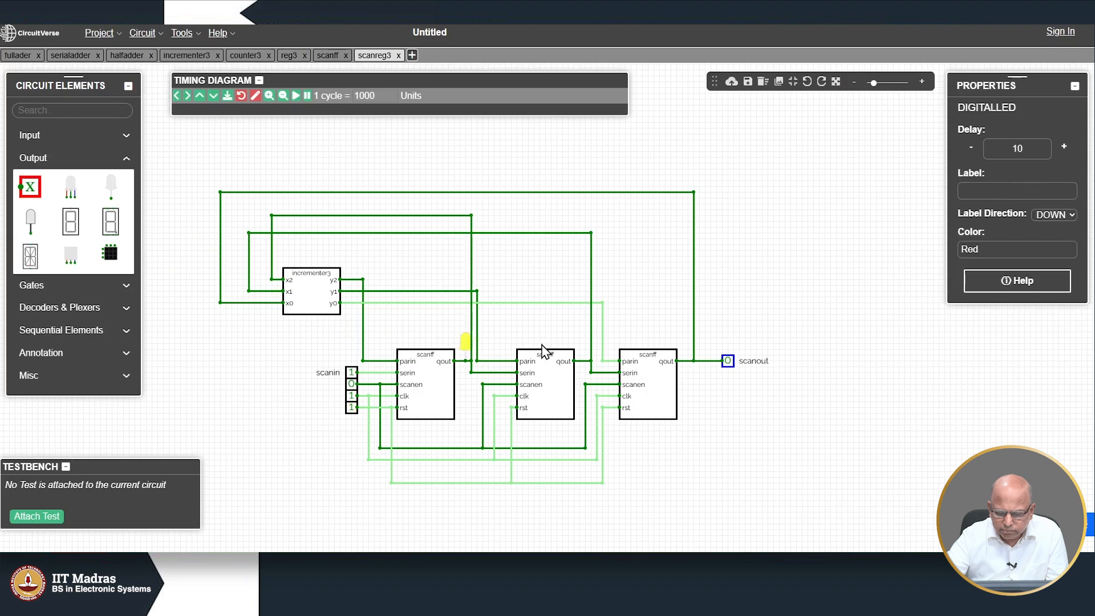
{"action": "left_click", "coordinate": [111, 186]}
{"action": "left_click", "coordinate": [580, 344]}
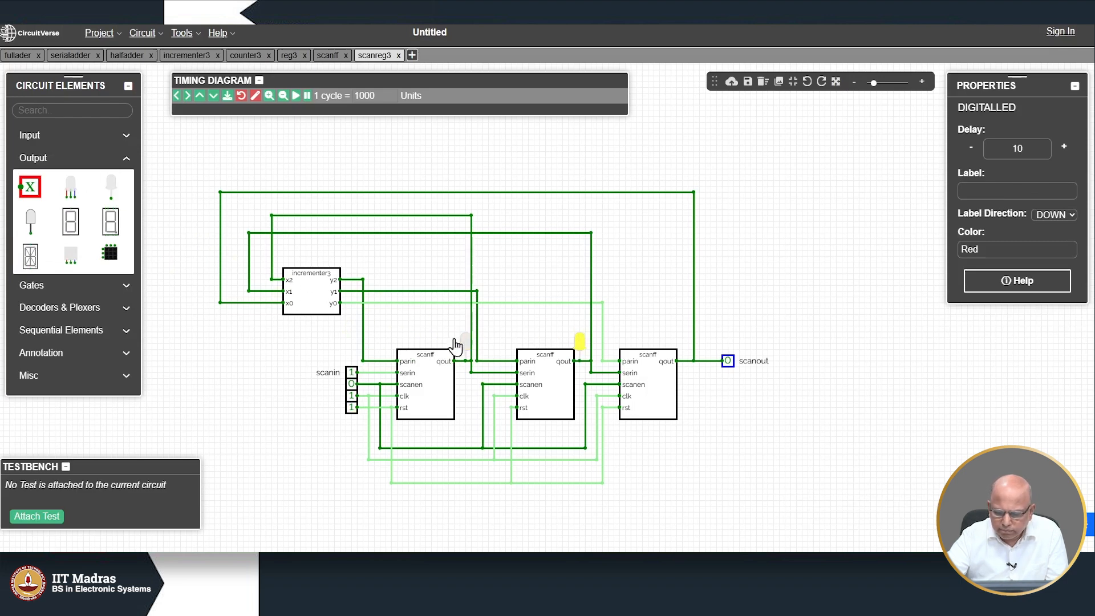
{"action": "left_click", "coordinate": [114, 185]}
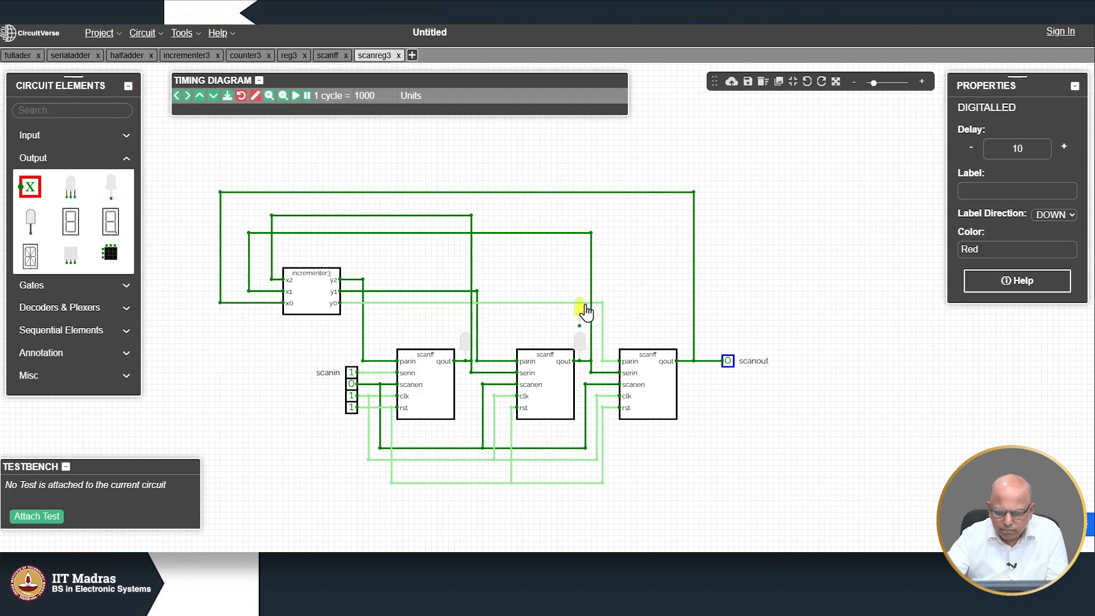
{"action": "left_click", "coordinate": [683, 343]}
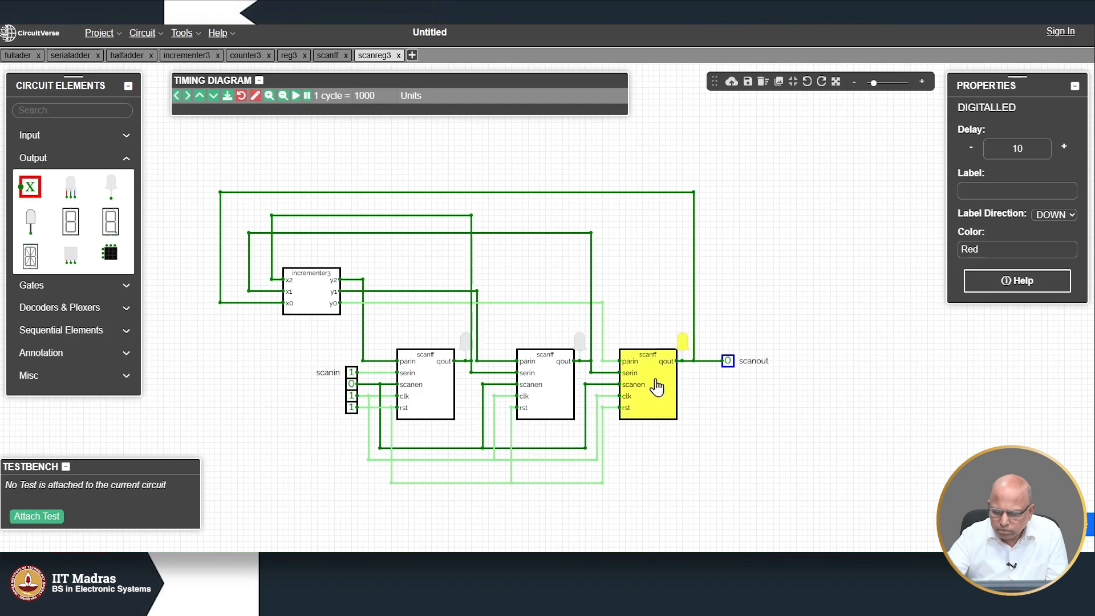
{"action": "left_click", "coordinate": [296, 492]}
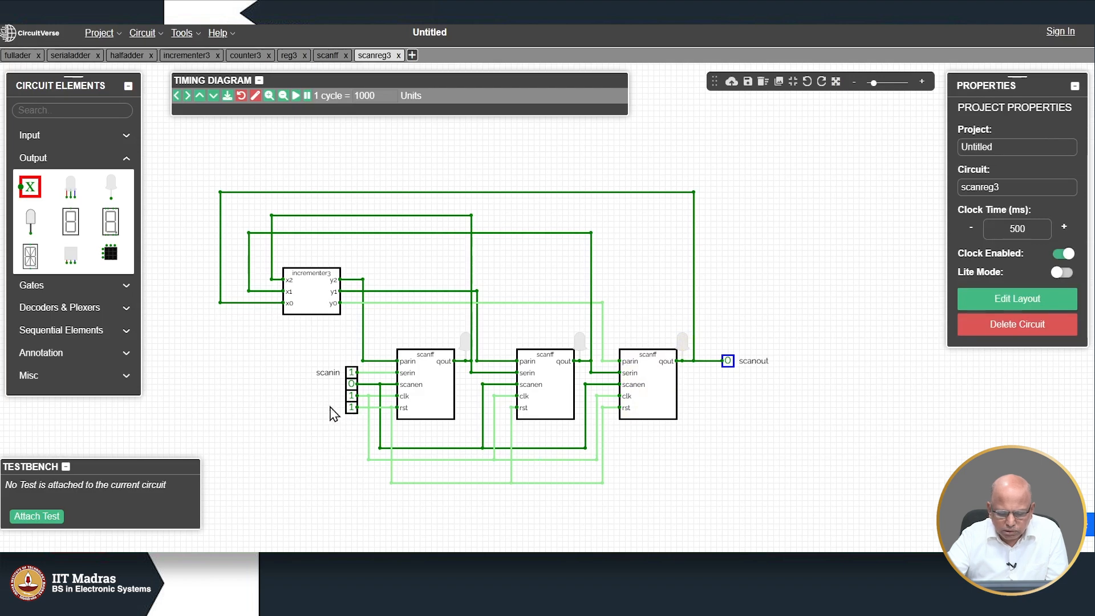
Step: Inspect the first LED's delay and colour settings
{"action": "left_click", "coordinate": [352, 407]}
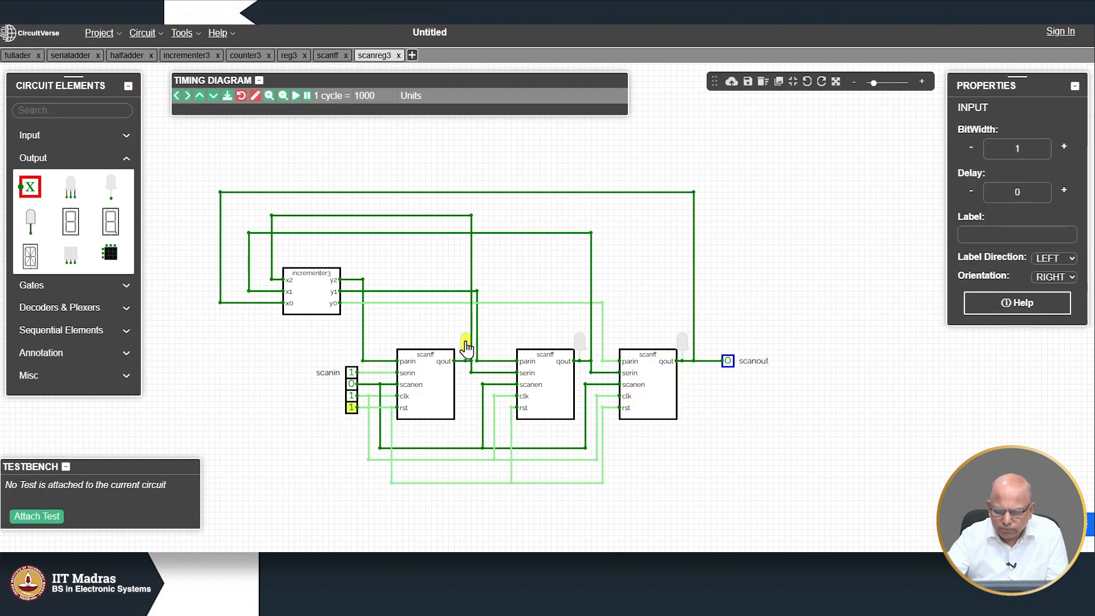
{"action": "left_click", "coordinate": [465, 343]}
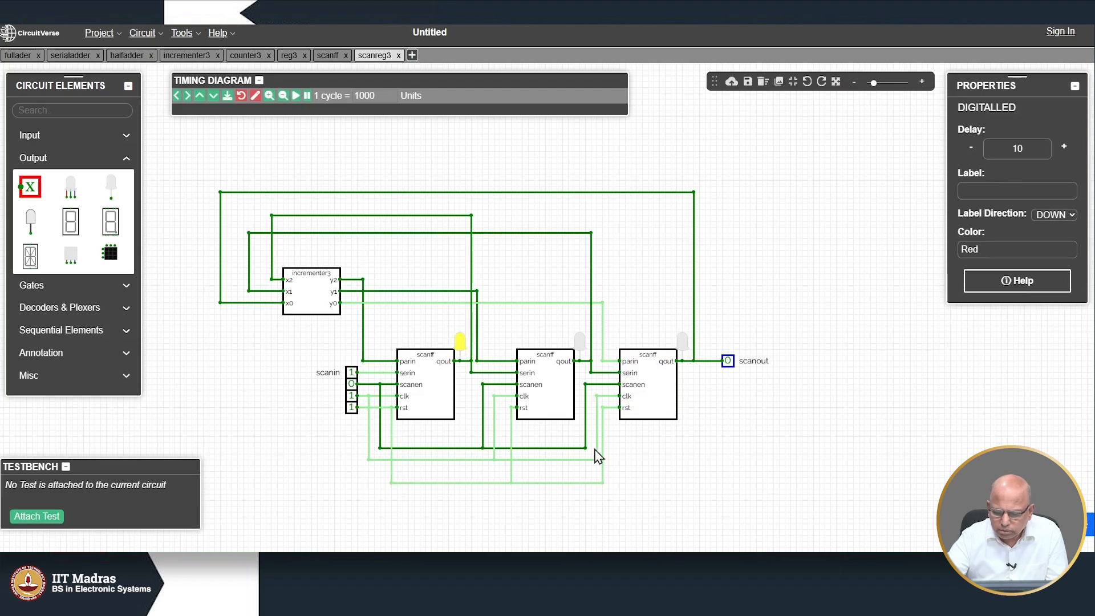
{"action": "left_click", "coordinate": [664, 482]}
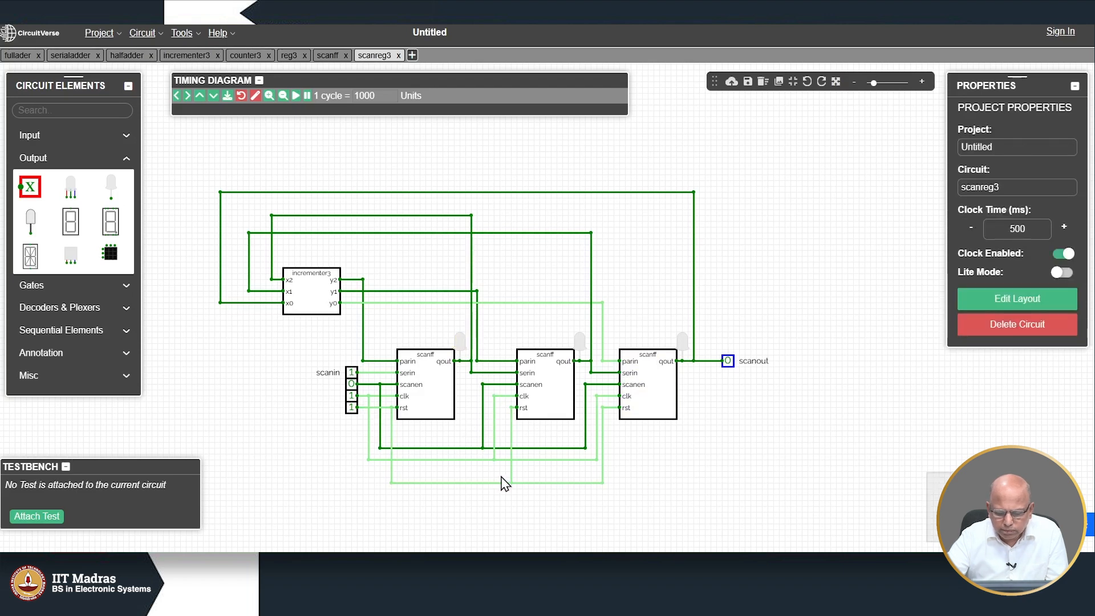
Step: Drive scanin's clk bit to 0 and pulse the clock twice
{"action": "left_click", "coordinate": [351, 395]}
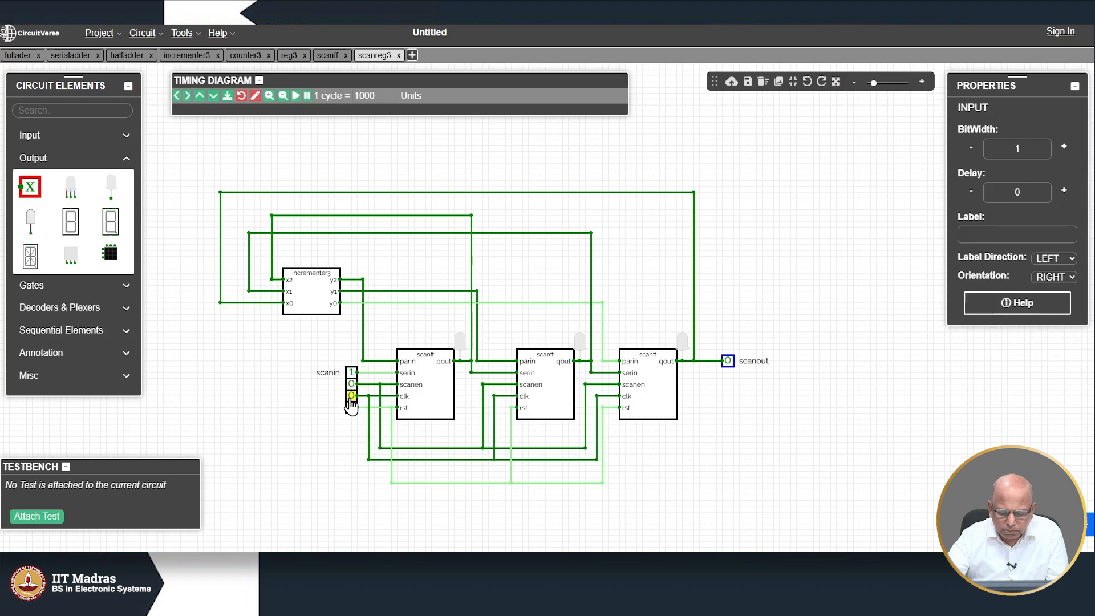
{"action": "left_click", "coordinate": [350, 397]}
{"action": "left_click", "coordinate": [350, 396]}
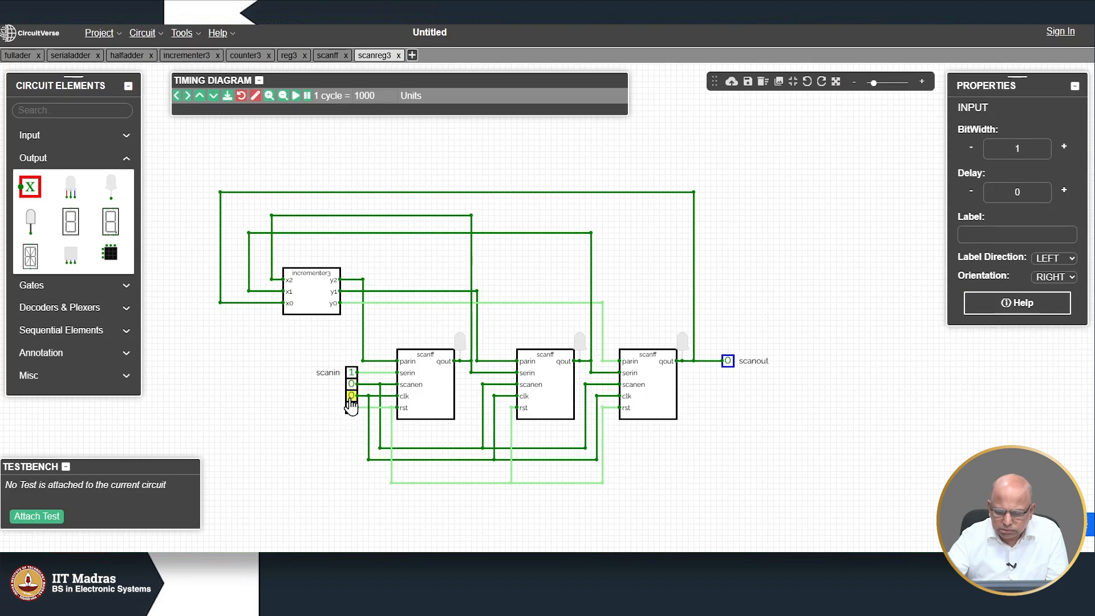
{"action": "left_click", "coordinate": [350, 397]}
{"action": "left_click", "coordinate": [350, 397]}
Step: Bring the rst bit to 0 and pulse the clock three more times
{"action": "left_click", "coordinate": [352, 408]}
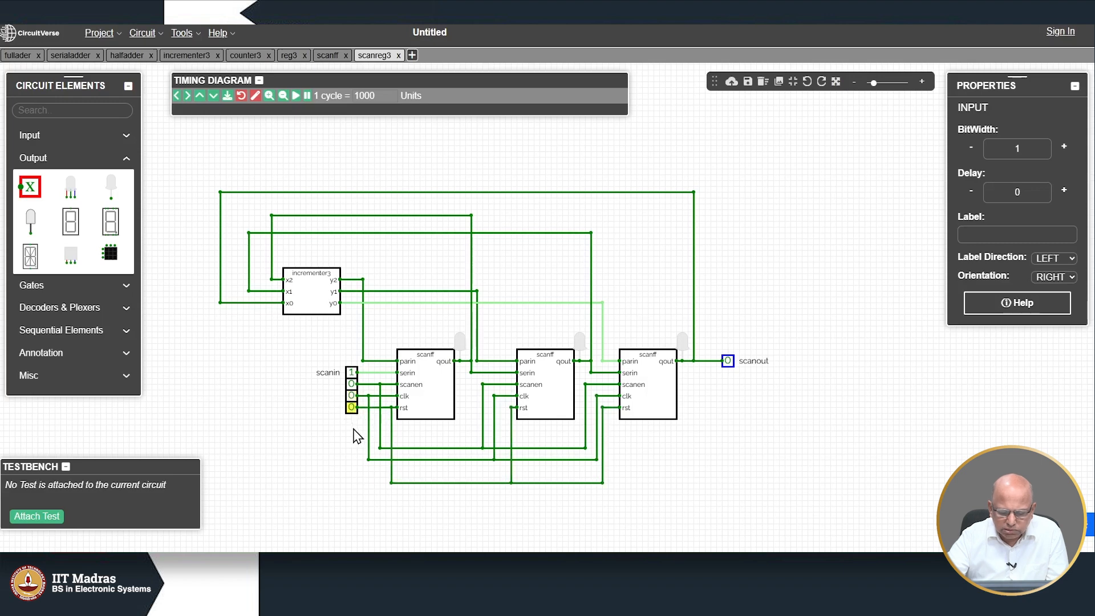
{"action": "left_click", "coordinate": [351, 396]}
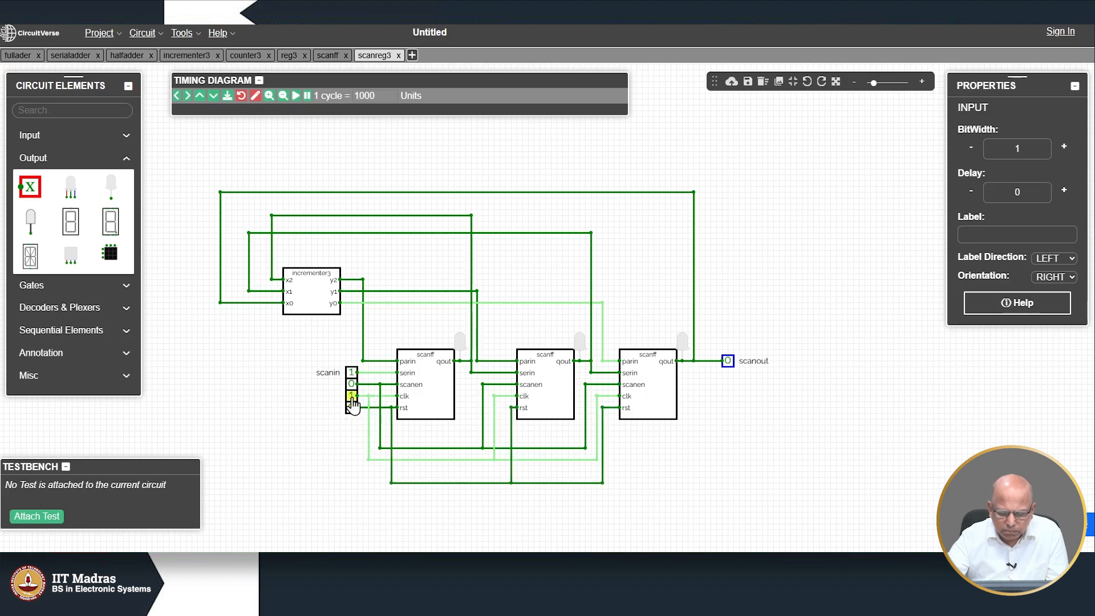
{"action": "left_click", "coordinate": [351, 397]}
{"action": "left_click", "coordinate": [351, 397]}
{"action": "left_click", "coordinate": [352, 397]}
{"action": "left_click", "coordinate": [352, 397]}
{"action": "left_click", "coordinate": [351, 397]}
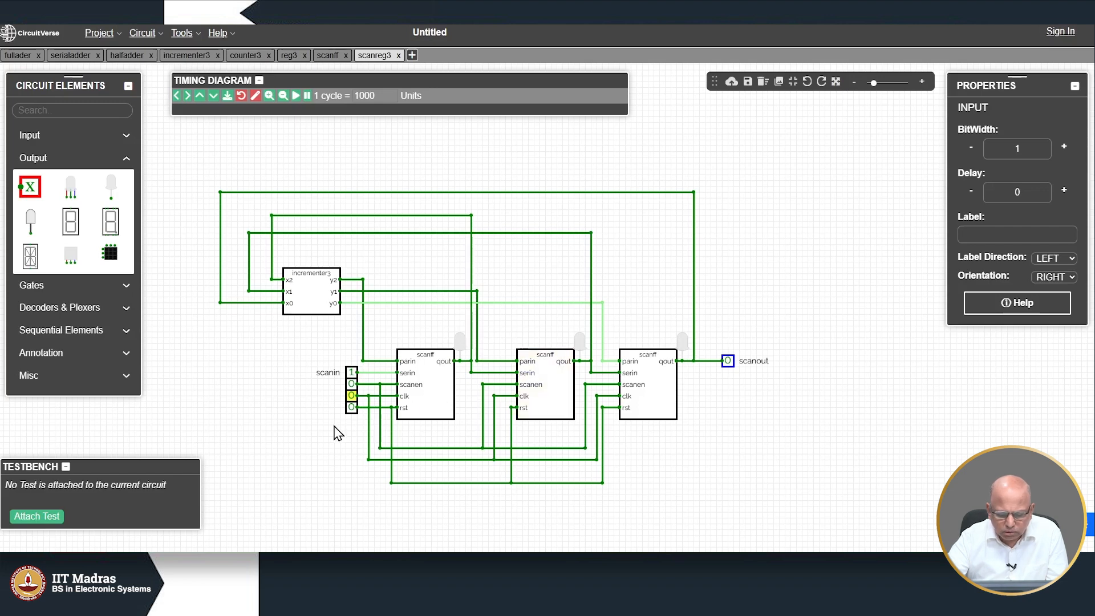
Step: Pulse the clk input of scanreg3 twice
{"action": "left_click", "coordinate": [352, 395]}
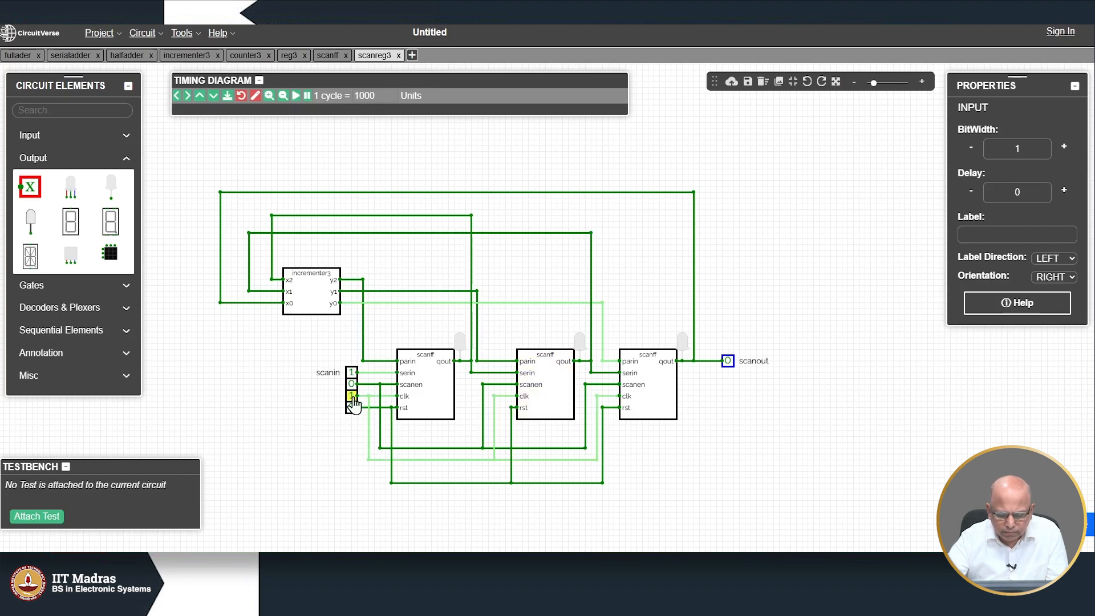
{"action": "left_click", "coordinate": [352, 396]}
{"action": "left_click", "coordinate": [351, 395]}
{"action": "left_click", "coordinate": [351, 396]}
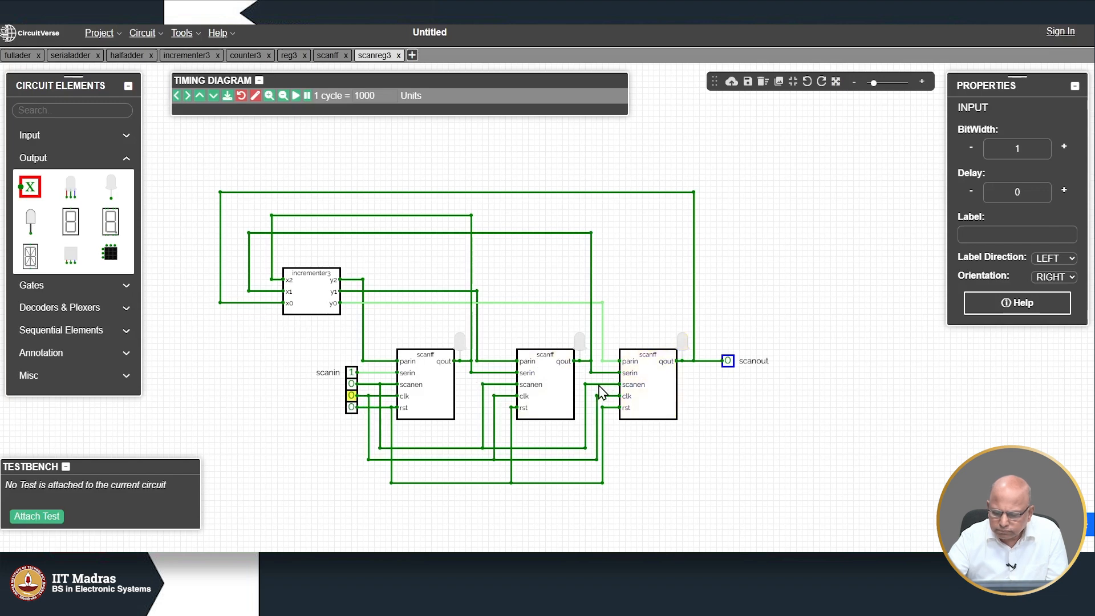
Step: Toggle rst 1→0→1 to move the lit LED from the third flip-flop to the middle one, then switch to scanff
{"action": "mouse_move", "coordinate": [604, 312]}
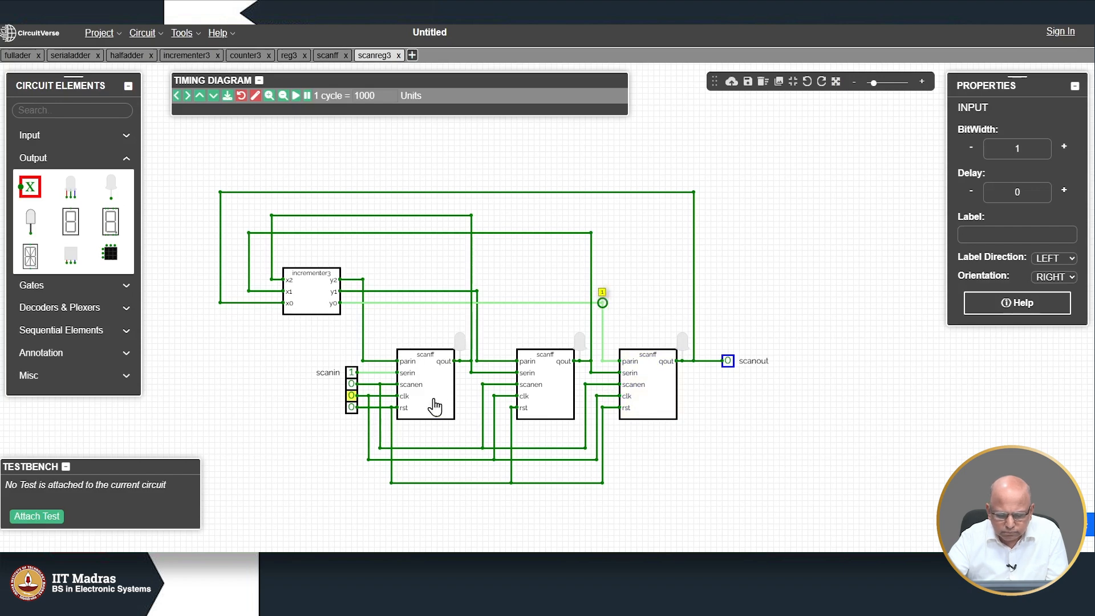
{"action": "left_click", "coordinate": [351, 407]}
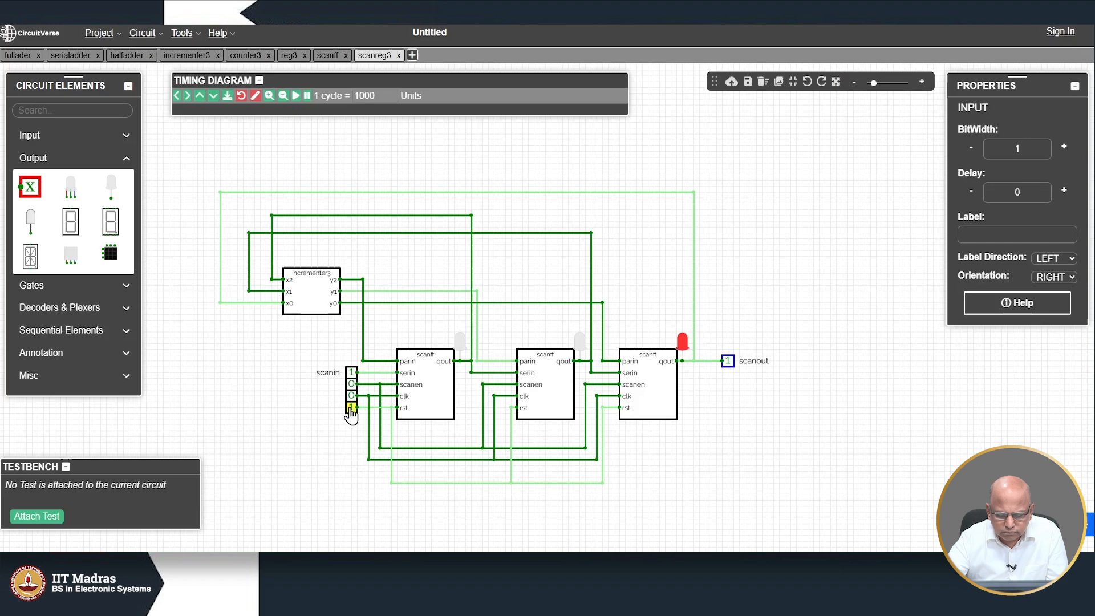
{"action": "left_click", "coordinate": [351, 408]}
{"action": "left_click", "coordinate": [351, 408]}
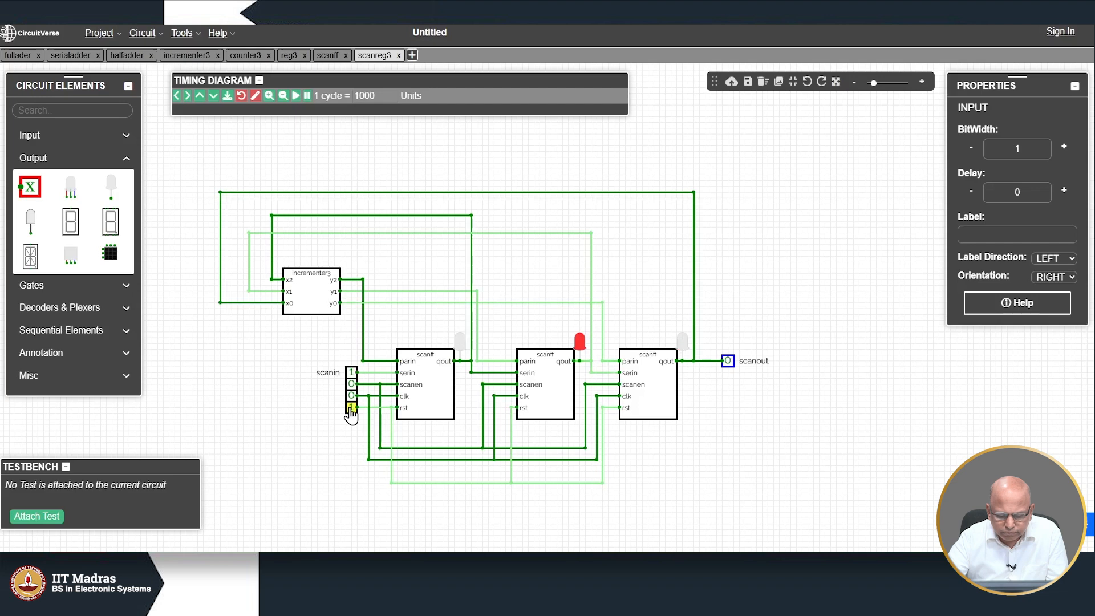
{"action": "left_click", "coordinate": [337, 56]}
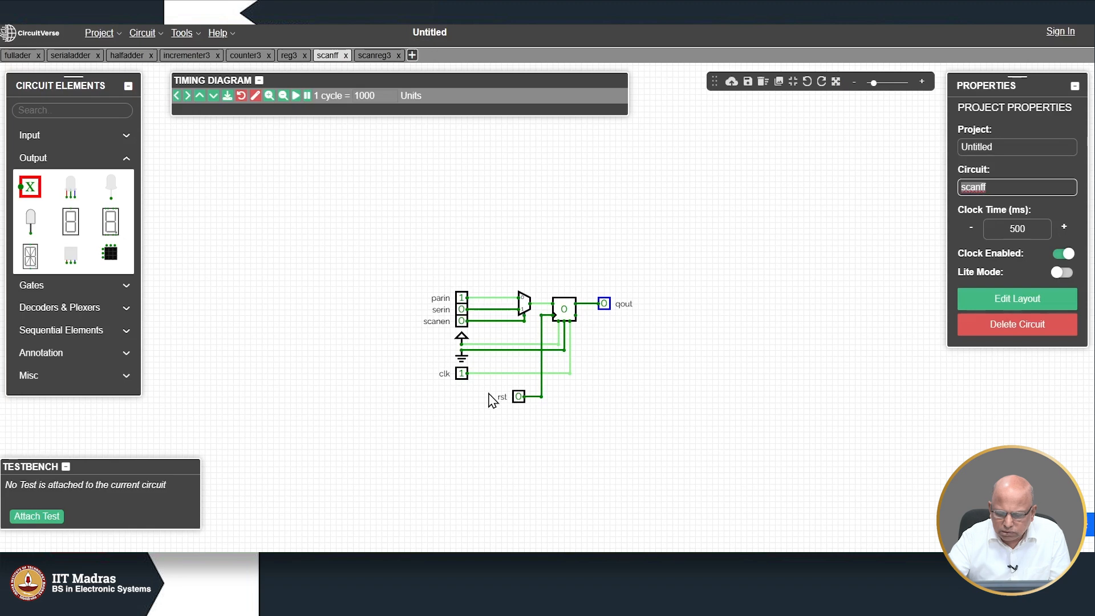
Step: Relabel scanff's lower input from the duplicate 'rst' to 'clk', then return to scanreg3
{"action": "left_click", "coordinate": [460, 376]}
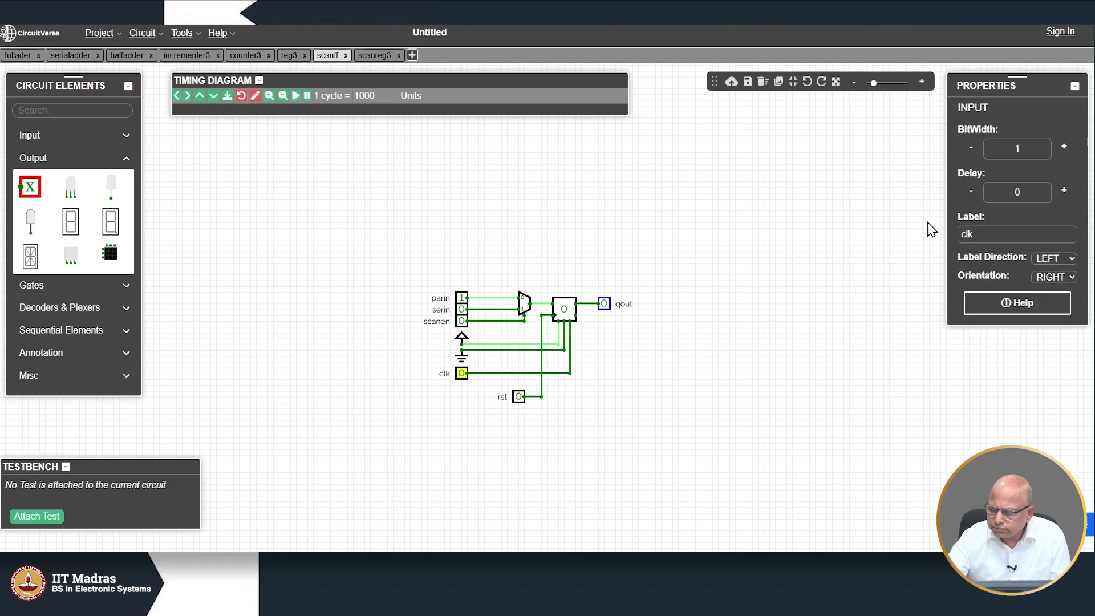
{"action": "double_click", "coordinate": [978, 230]}
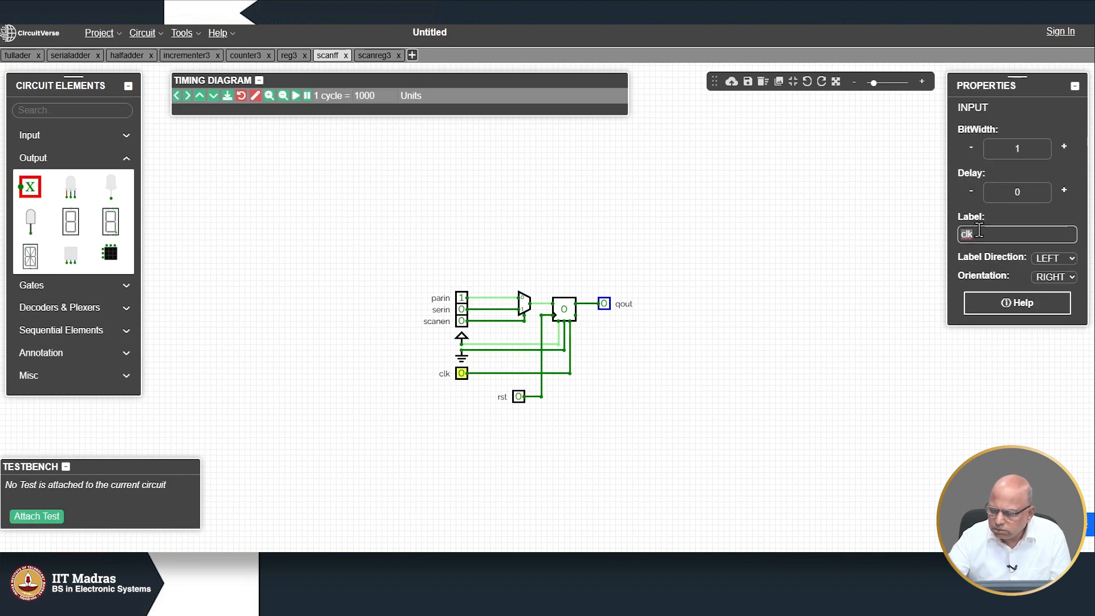
{"action": "type", "text": "tdy"}
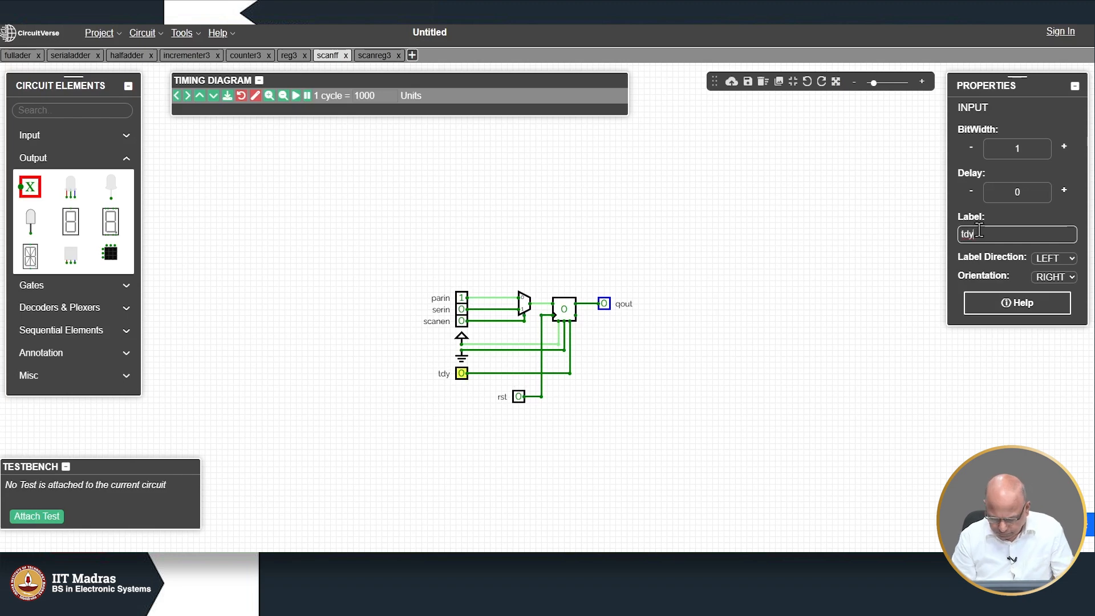
{"action": "key", "text": "BackSpace"}
{"action": "key", "text": "BackSpace"}
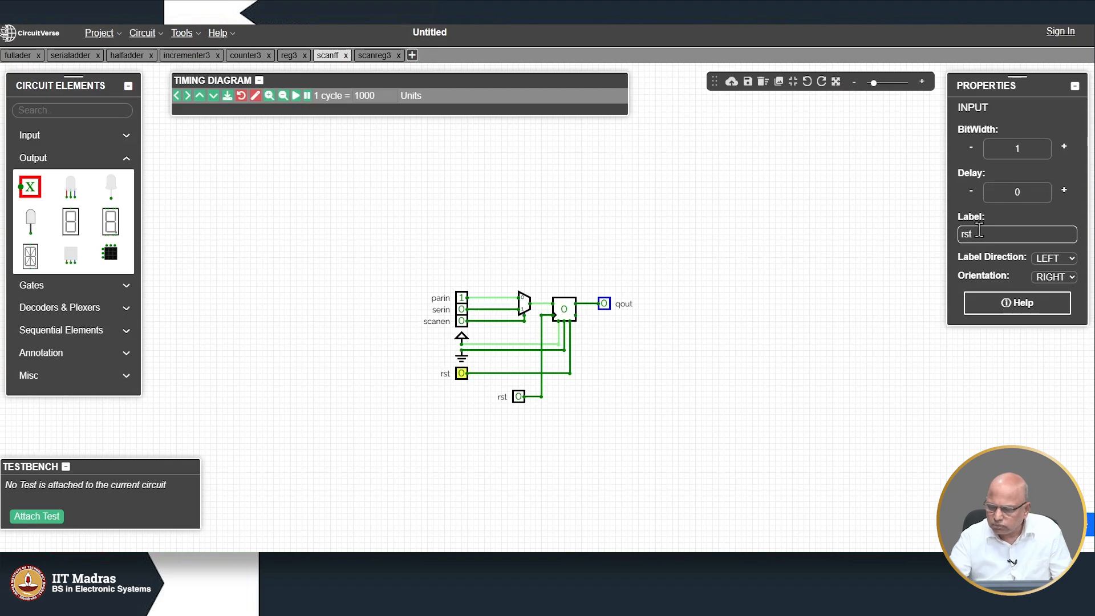
{"action": "left_click", "coordinate": [656, 436]}
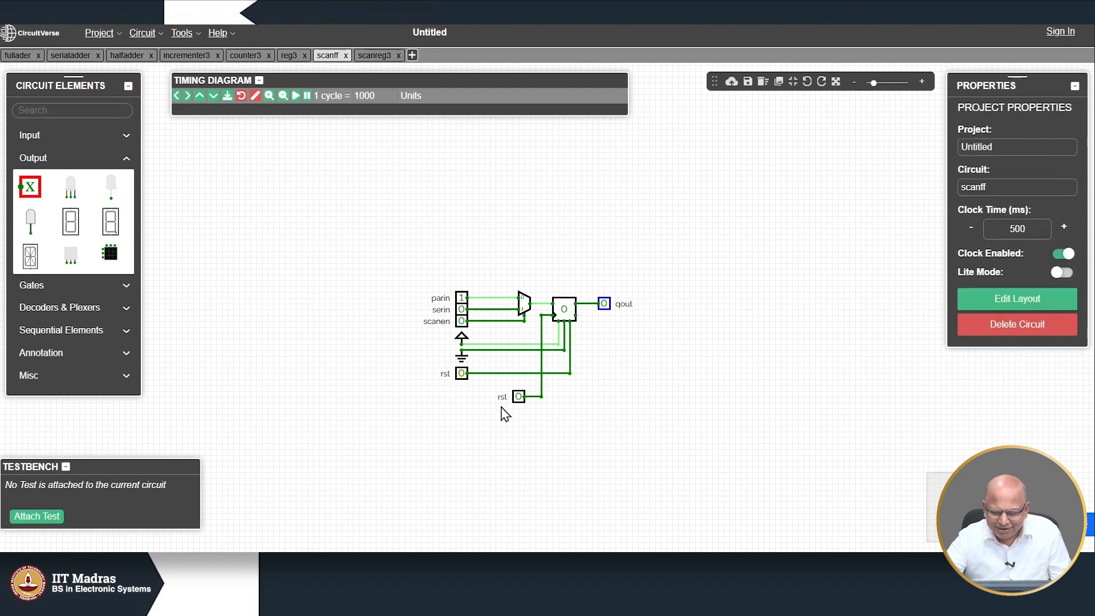
{"action": "left_click", "coordinate": [517, 399]}
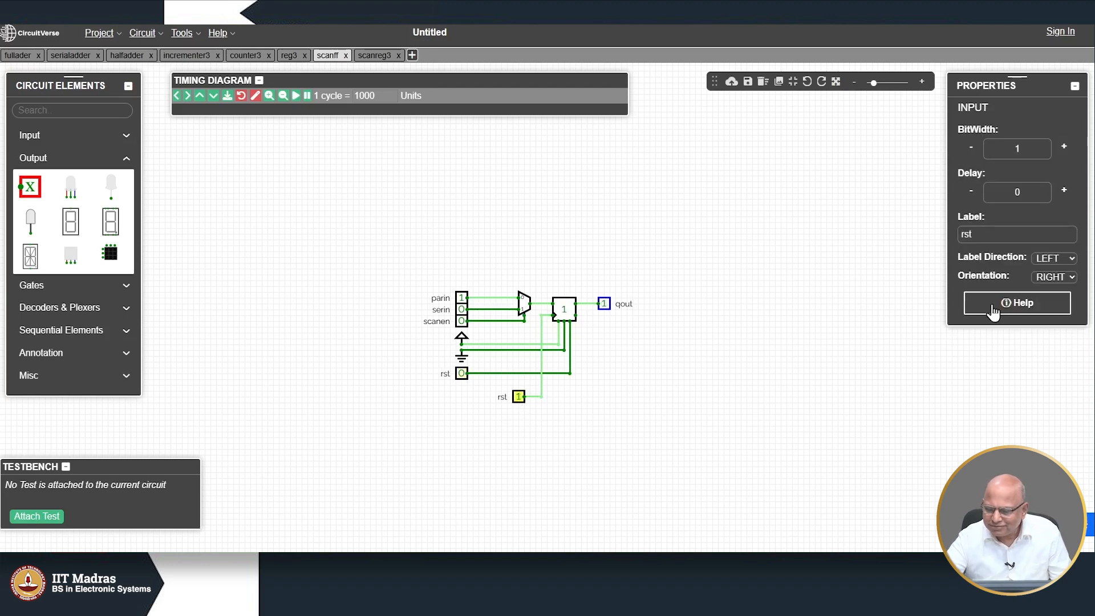
{"action": "double_click", "coordinate": [978, 235]}
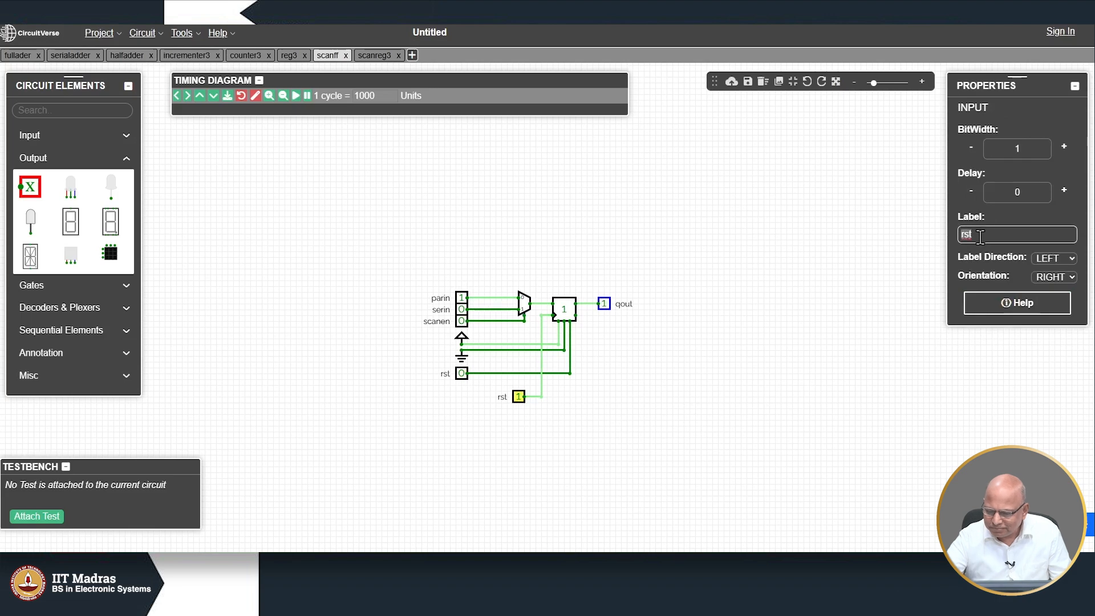
{"action": "type", "text": "clk"}
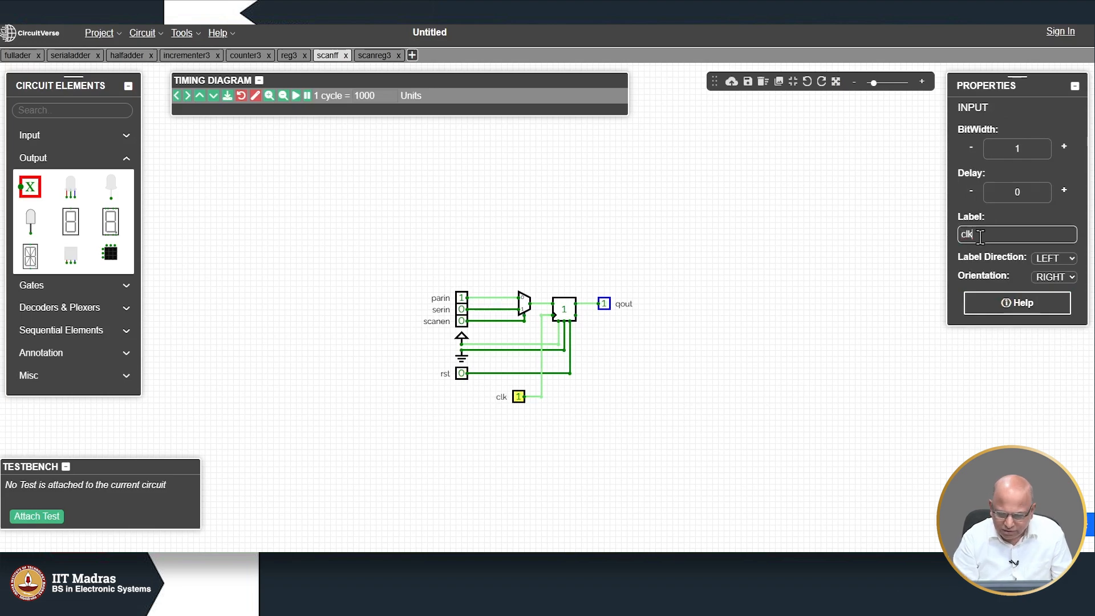
{"action": "left_click", "coordinate": [771, 371]}
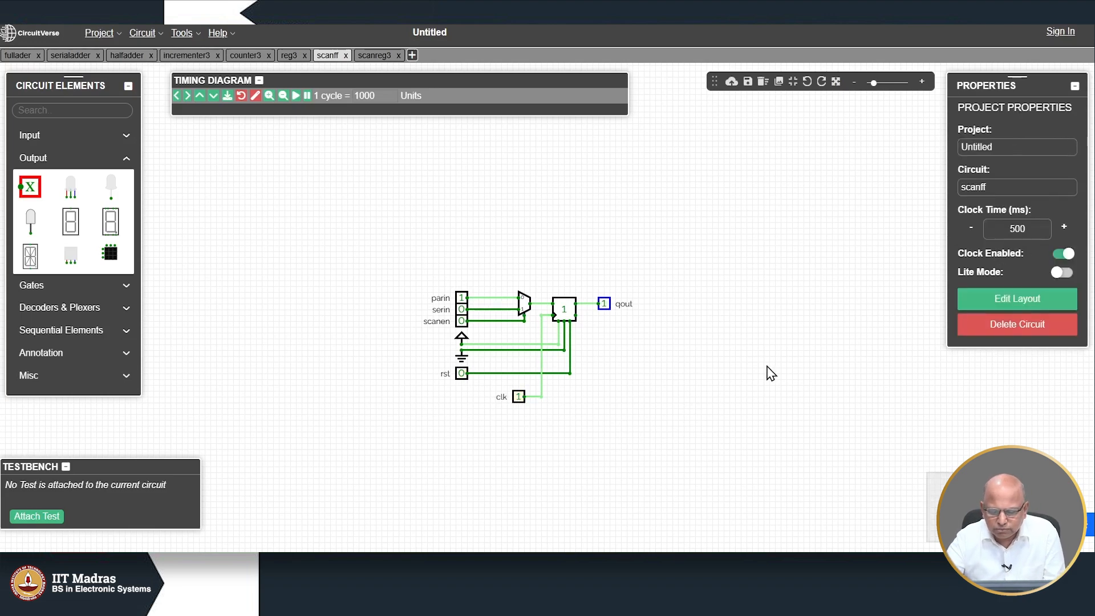
{"action": "left_click", "coordinate": [376, 55]}
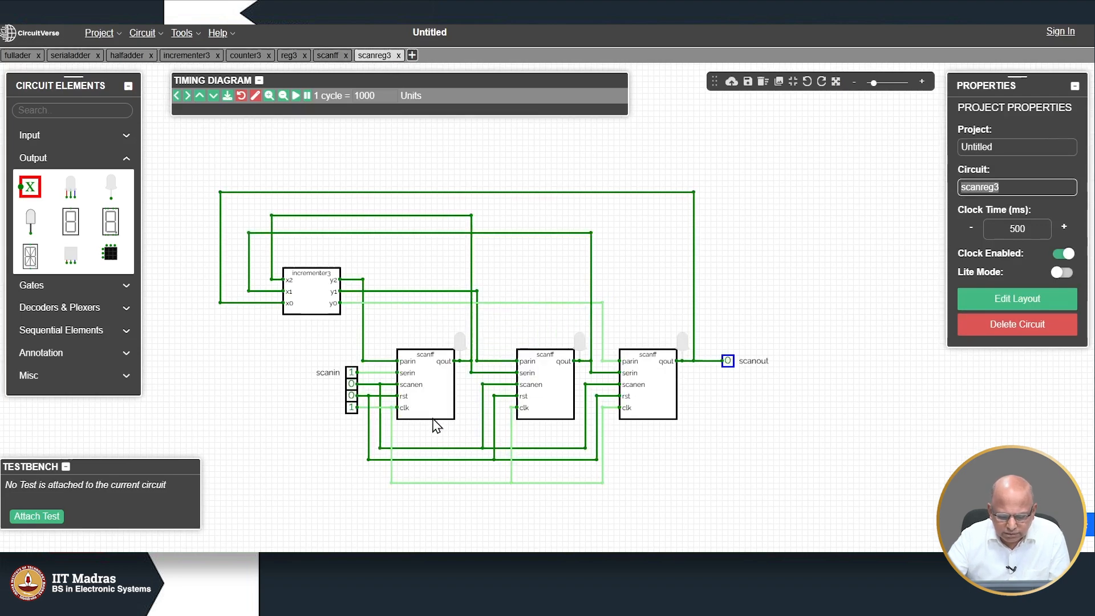
Step: Set clk to 0 and pulse rst 1 then 0 to clear the flip-flops
{"action": "left_click", "coordinate": [352, 407]}
{"action": "left_click", "coordinate": [352, 396]}
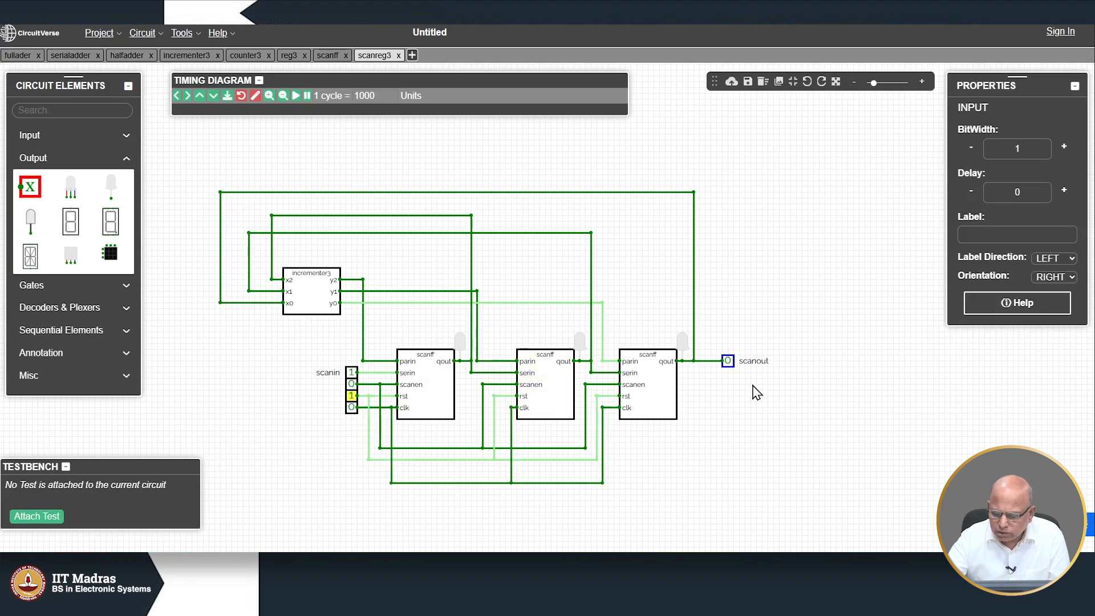
{"action": "left_click", "coordinate": [352, 396]}
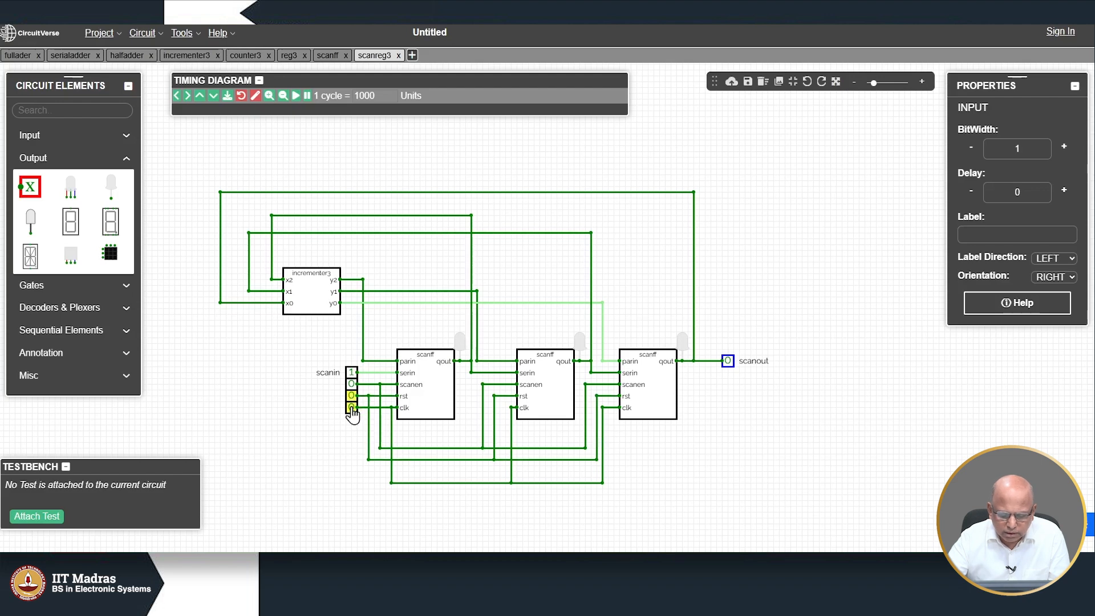
Step: Pulse clk about 14 times so the incrementer loop counts with scan disabled
{"action": "left_click", "coordinate": [352, 408]}
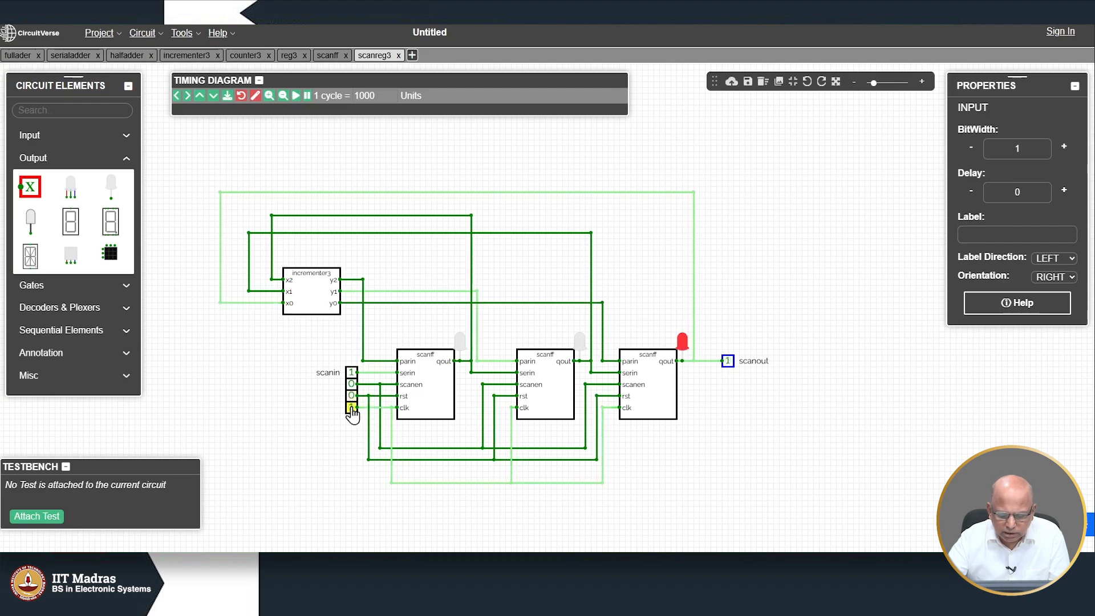
{"action": "left_click", "coordinate": [352, 407]}
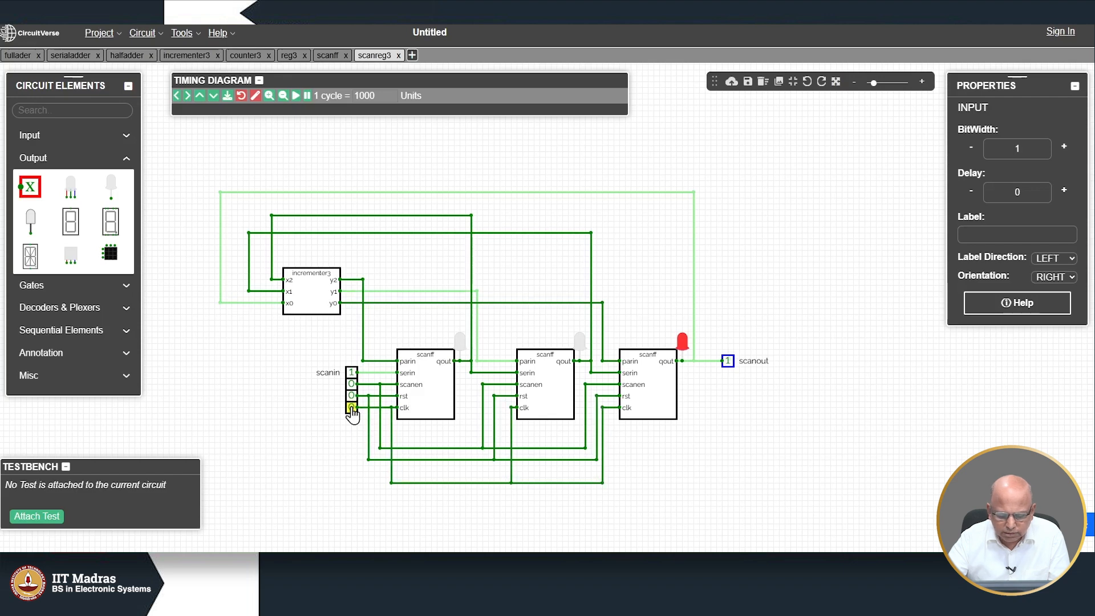
{"action": "left_click", "coordinate": [352, 408]}
{"action": "left_click", "coordinate": [352, 408]}
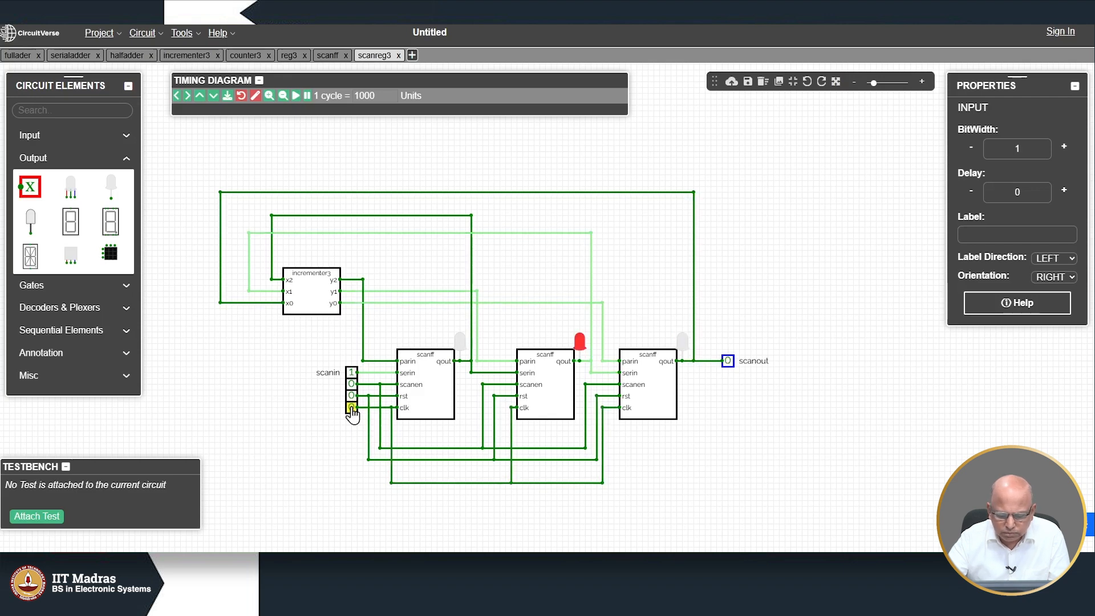
{"action": "left_click", "coordinate": [352, 407]}
{"action": "left_click", "coordinate": [352, 408]}
{"action": "left_click", "coordinate": [352, 408]}
{"action": "left_click", "coordinate": [352, 408]}
{"action": "left_click", "coordinate": [352, 408]}
{"action": "left_click", "coordinate": [351, 408]}
{"action": "left_click", "coordinate": [352, 408]}
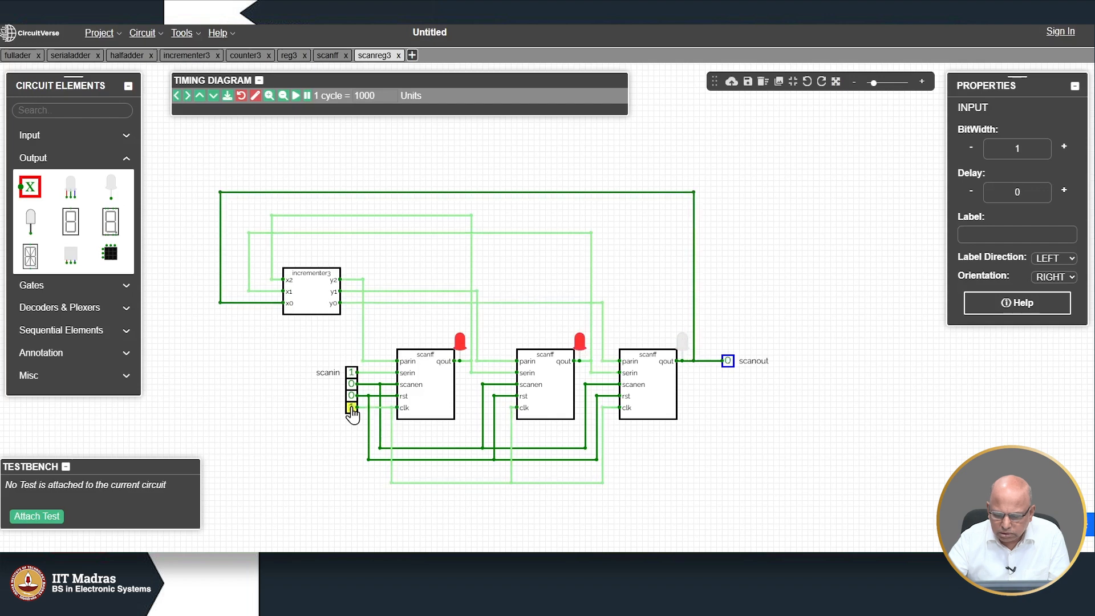
{"action": "left_click", "coordinate": [352, 407]}
{"action": "left_click", "coordinate": [351, 408]}
{"action": "left_click", "coordinate": [352, 407]}
{"action": "left_click", "coordinate": [352, 408]}
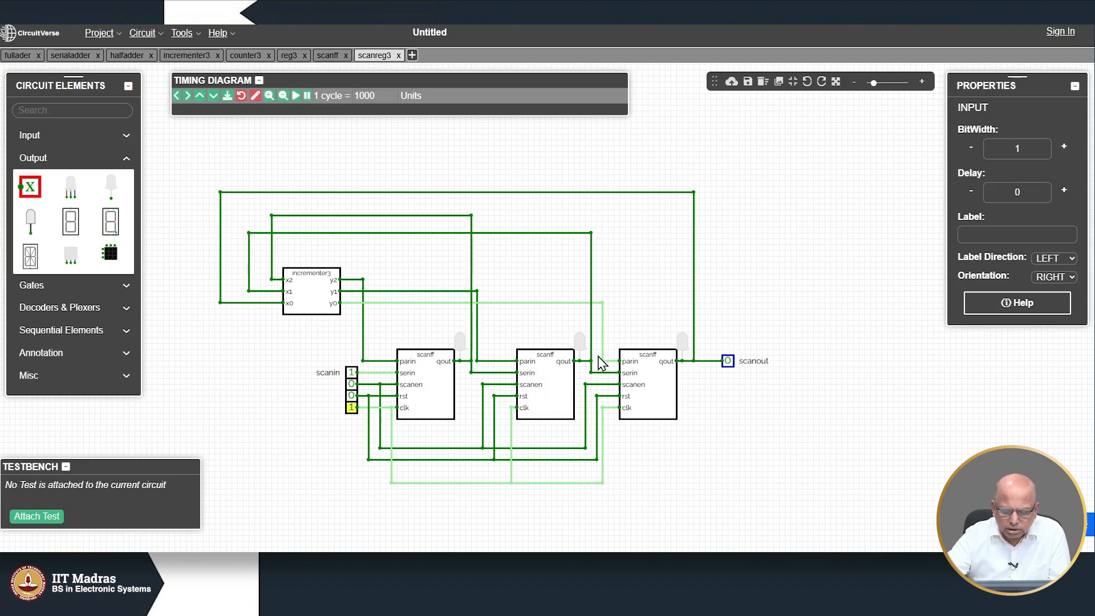
Step: Set scanen to 1 and clock in scanin values 1, 0, 1, lighting the first and third LEDs
{"action": "left_click", "coordinate": [351, 386]}
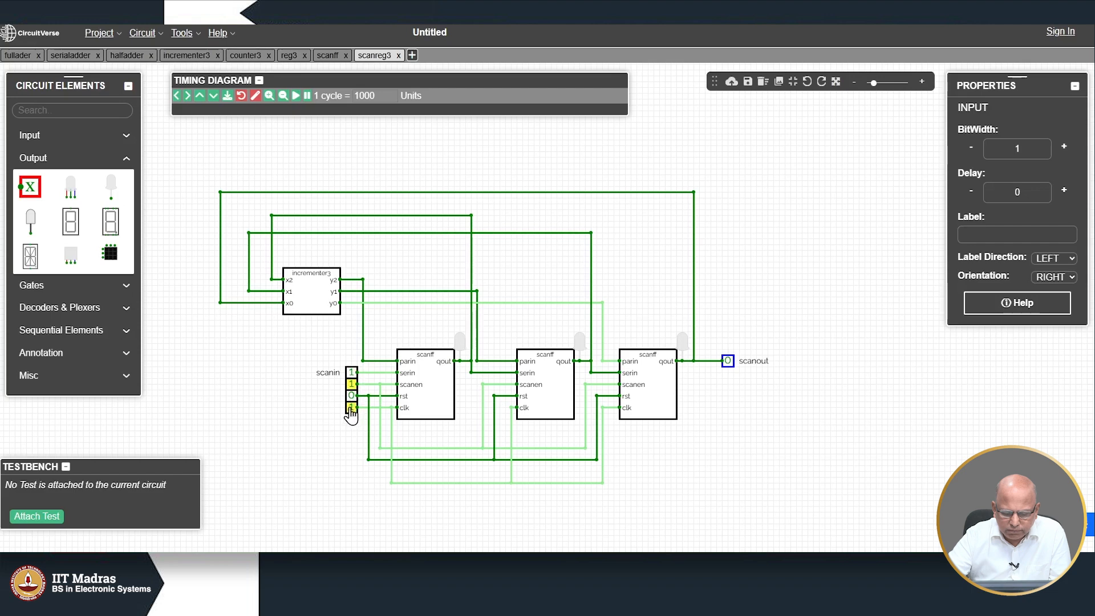
{"action": "left_click", "coordinate": [351, 407]}
{"action": "left_click", "coordinate": [352, 407]}
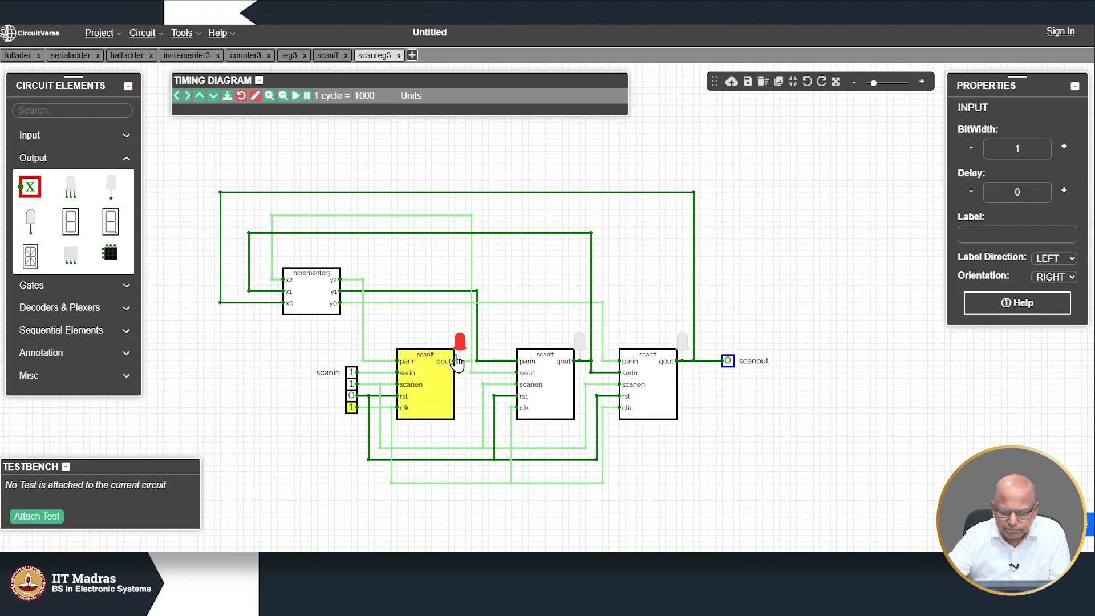
{"action": "left_click", "coordinate": [351, 373]}
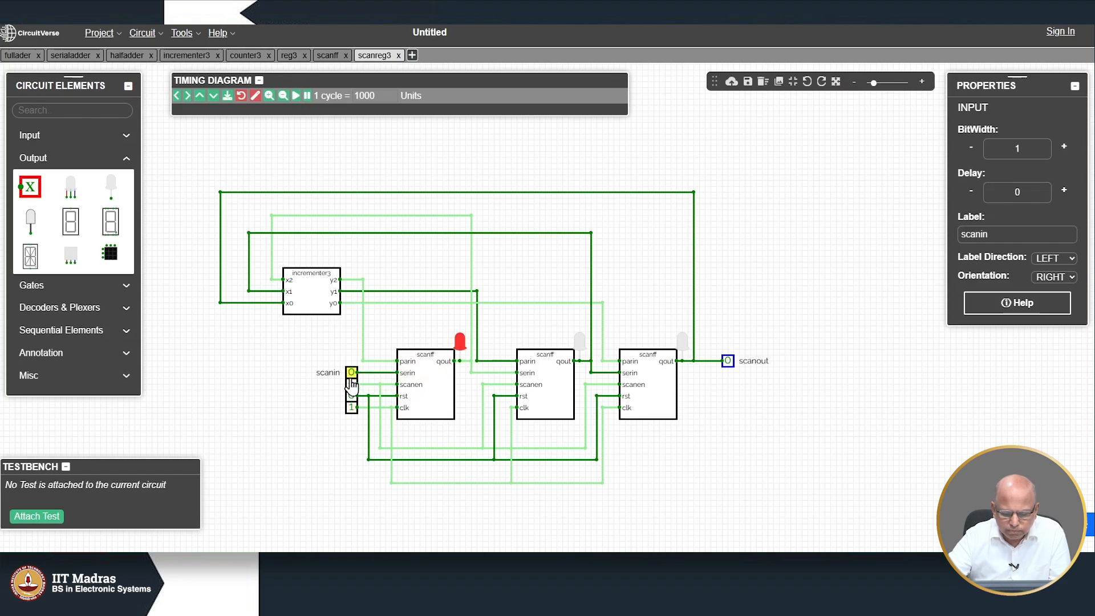
{"action": "left_click", "coordinate": [351, 407]}
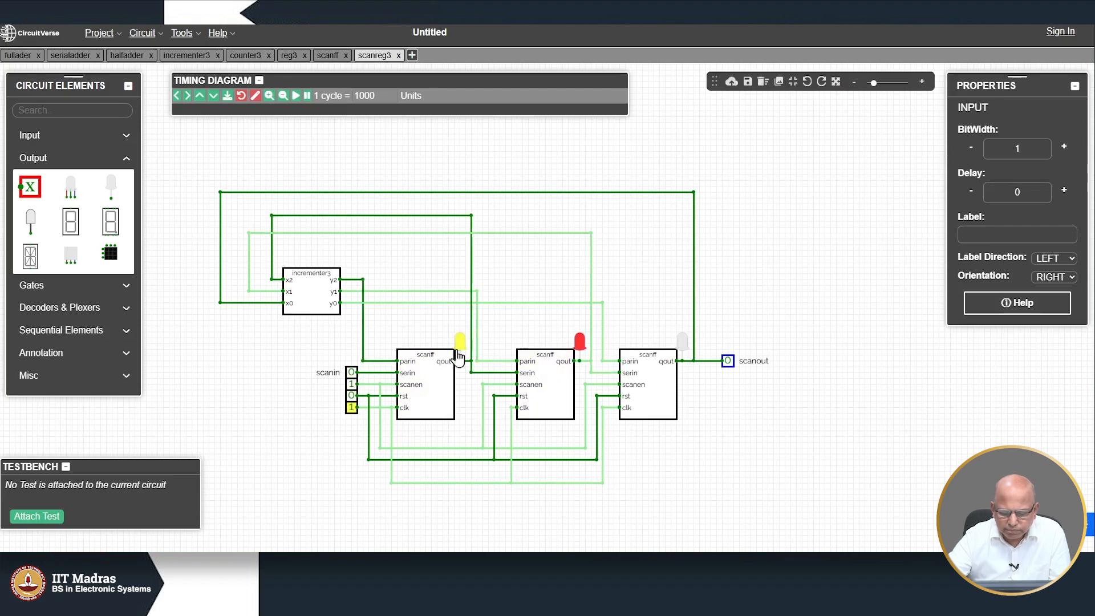
{"action": "left_click", "coordinate": [351, 372]}
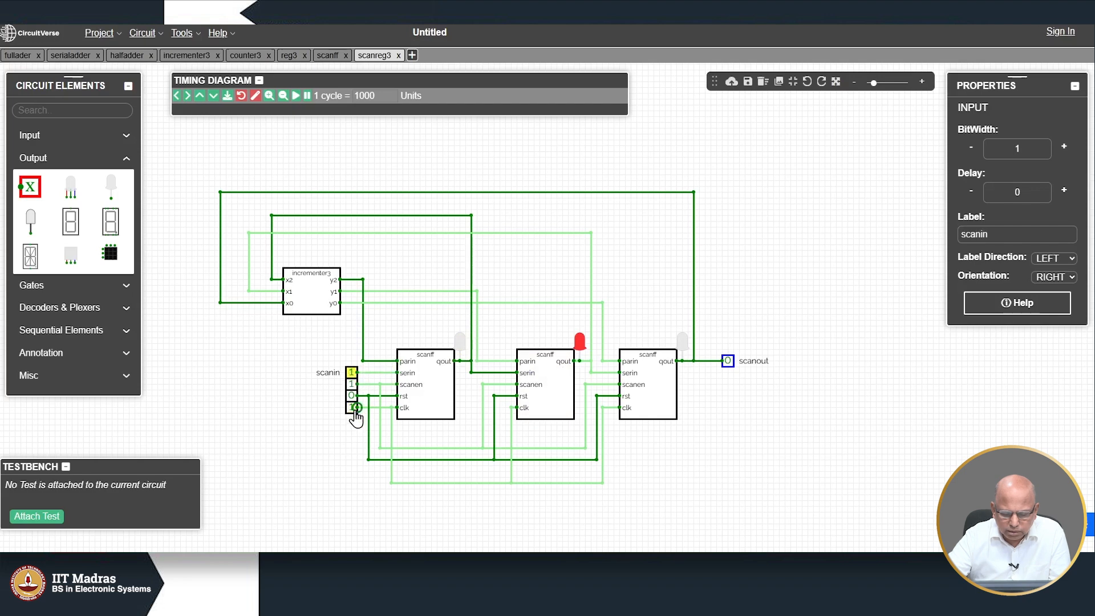
{"action": "left_click", "coordinate": [351, 407]}
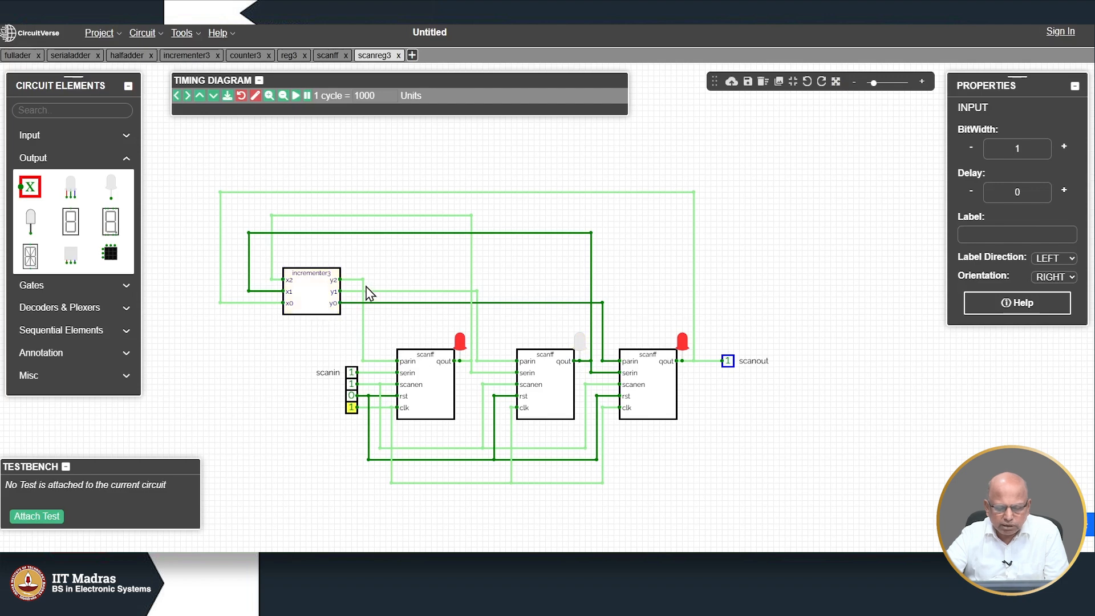
{"action": "mouse_move", "coordinate": [365, 285]}
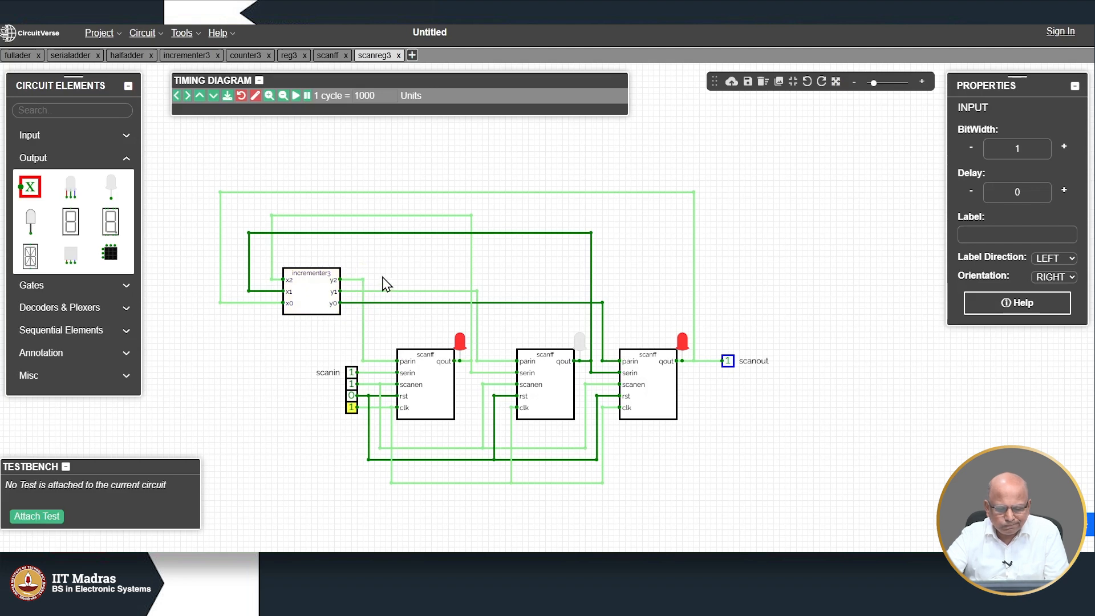
Step: Place a Multiplexer from Decoders & Plexers beside the incrementer3 outputs
{"action": "left_click", "coordinate": [80, 314]}
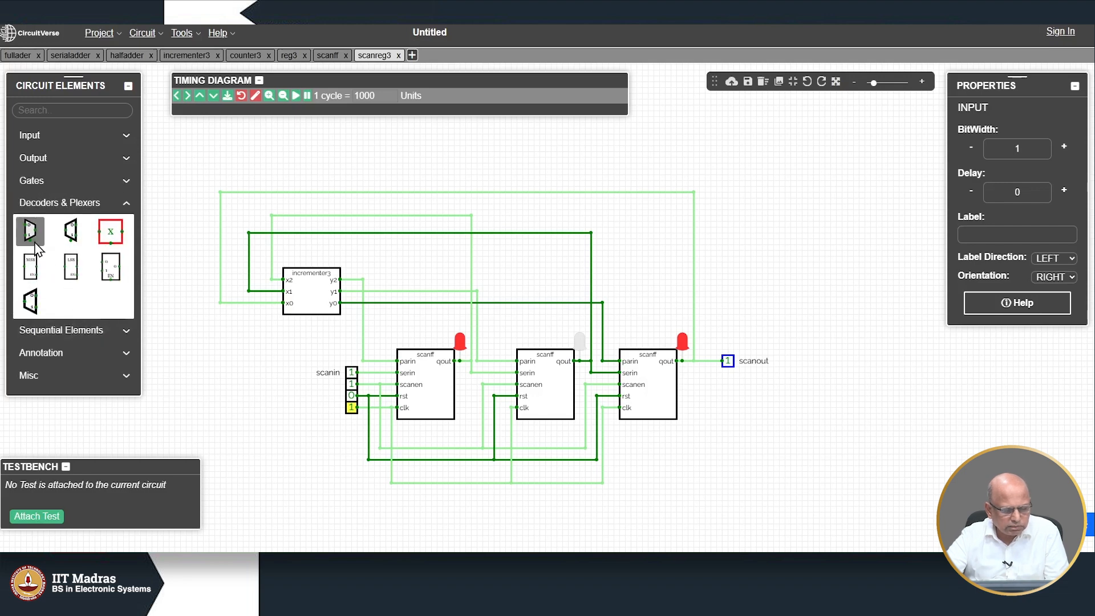
{"action": "left_click", "coordinate": [35, 243]}
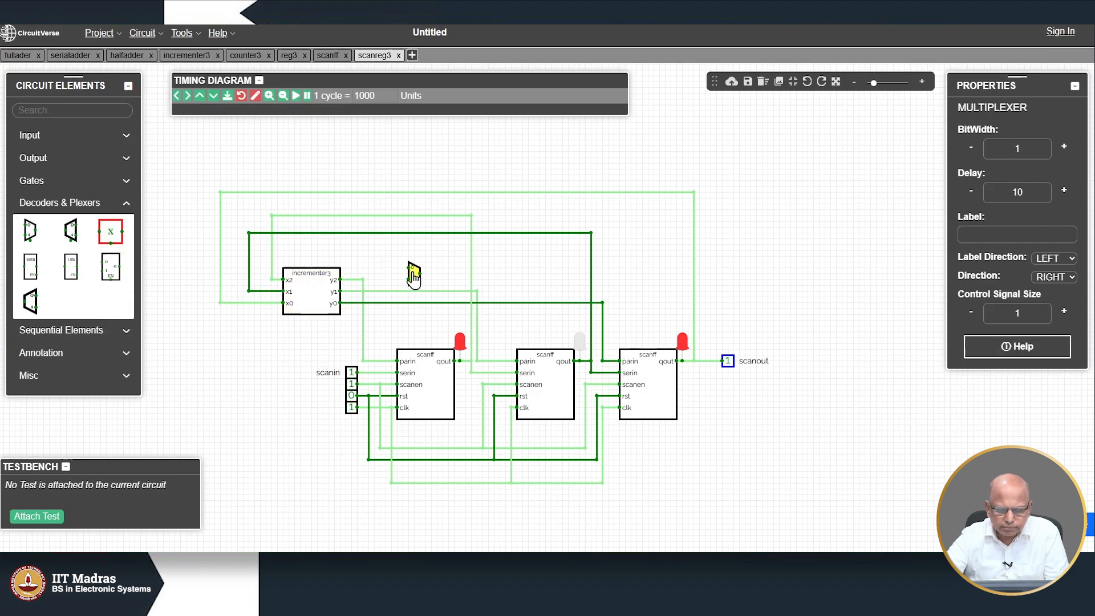
{"action": "left_click", "coordinate": [414, 277]}
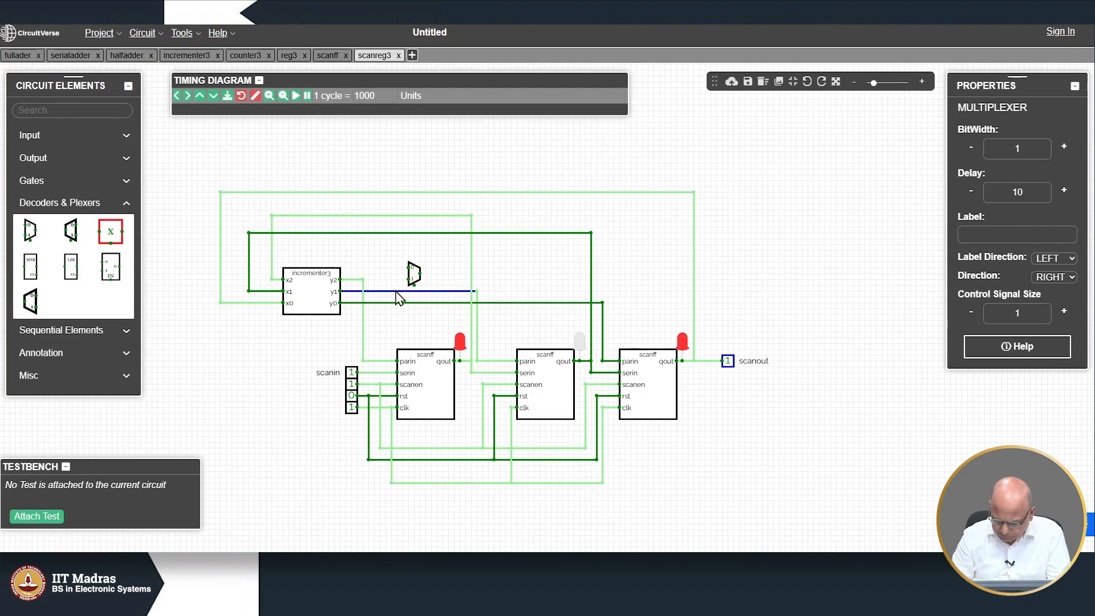
Step: Delete the old y1 wire and redraw it from y1 upward toward the multiplexer
{"action": "key", "text": "Delete"}
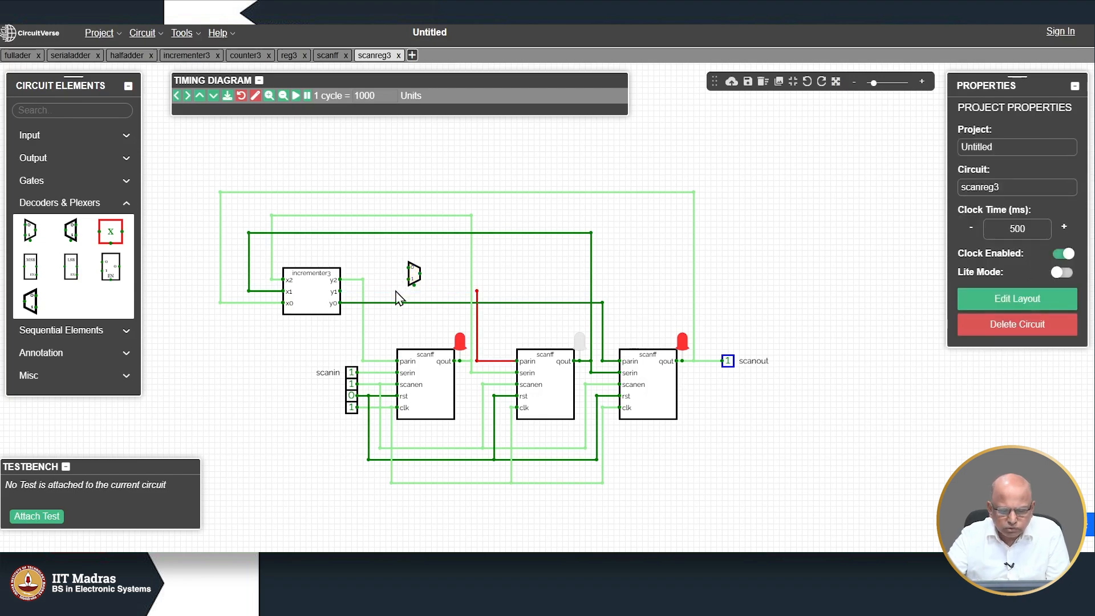
{"action": "left_click_drag", "start_coordinate": [339, 292], "coordinate": [379, 291]}
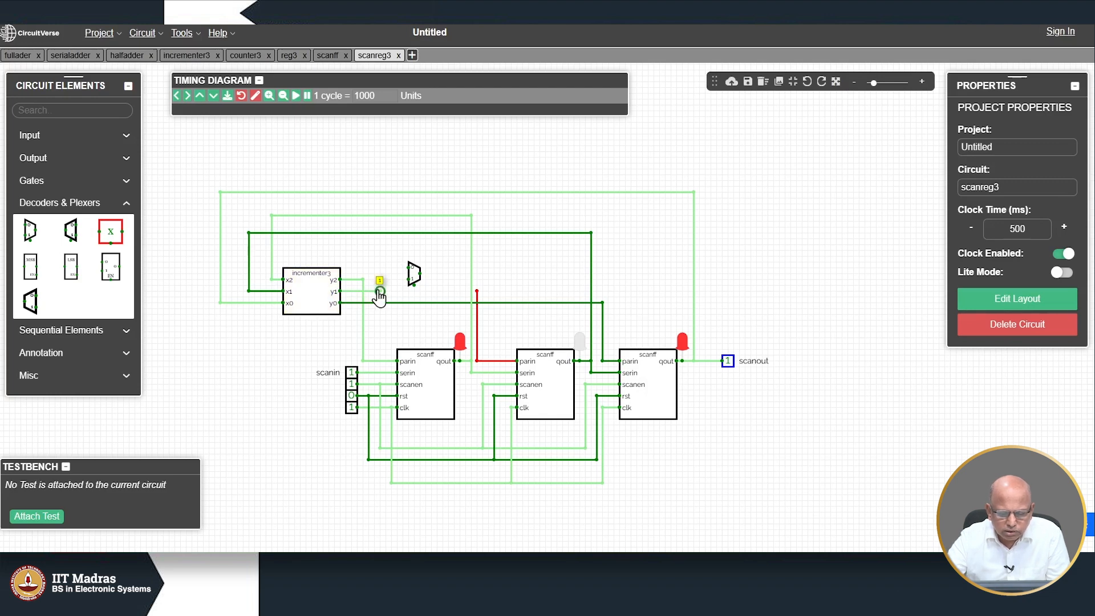
{"action": "left_click_drag", "start_coordinate": [379, 291], "coordinate": [378, 268]}
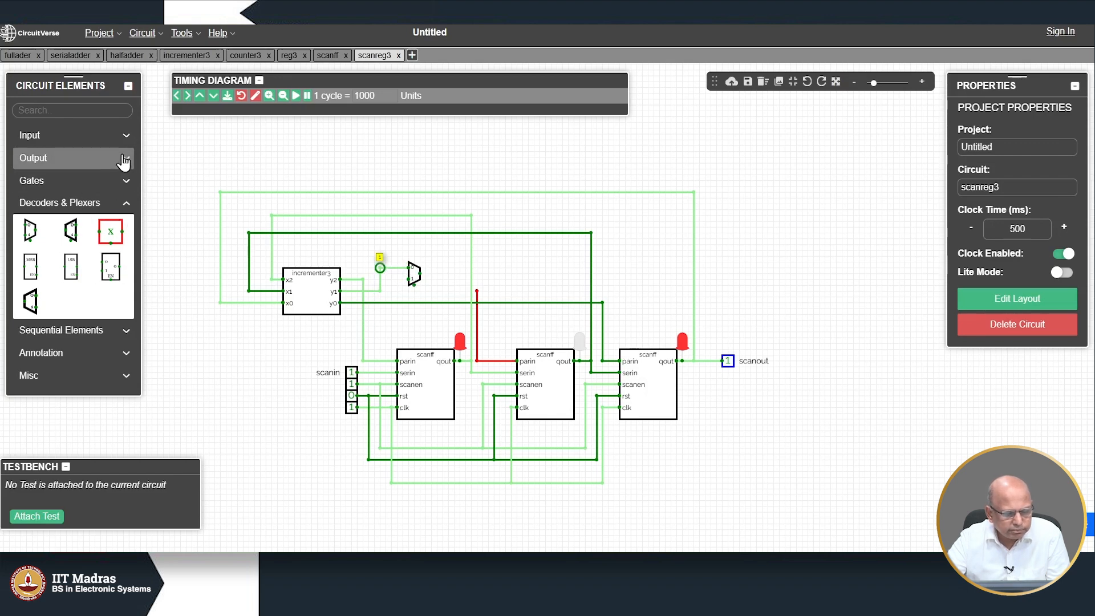
Step: Place a Power source at the multiplexer input beside y1 and nudge the mux into alignment
{"action": "left_click", "coordinate": [126, 135]}
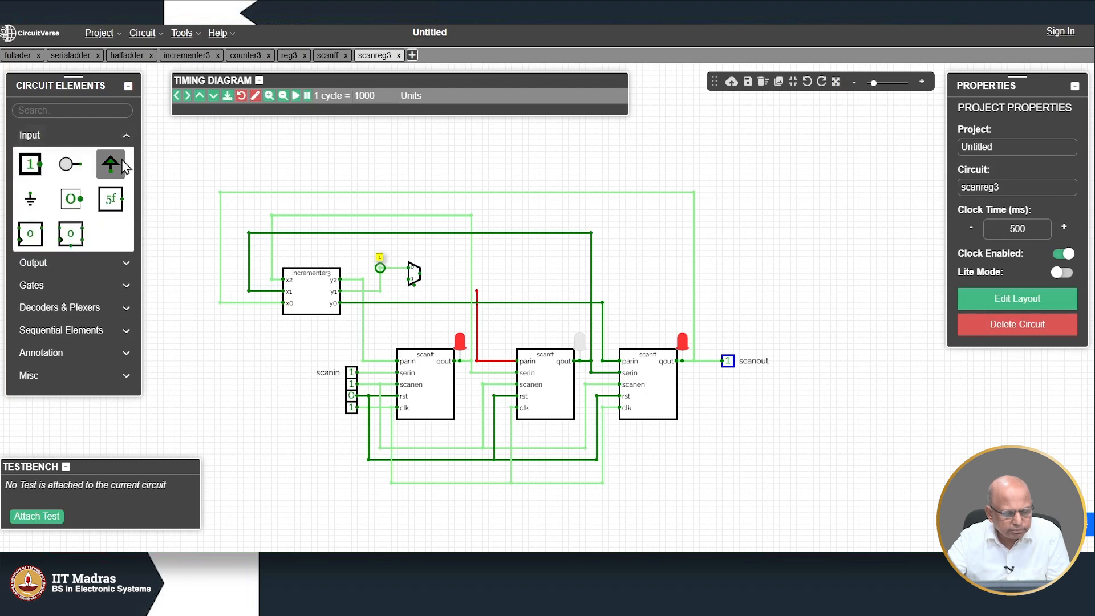
{"action": "left_click", "coordinate": [123, 166]}
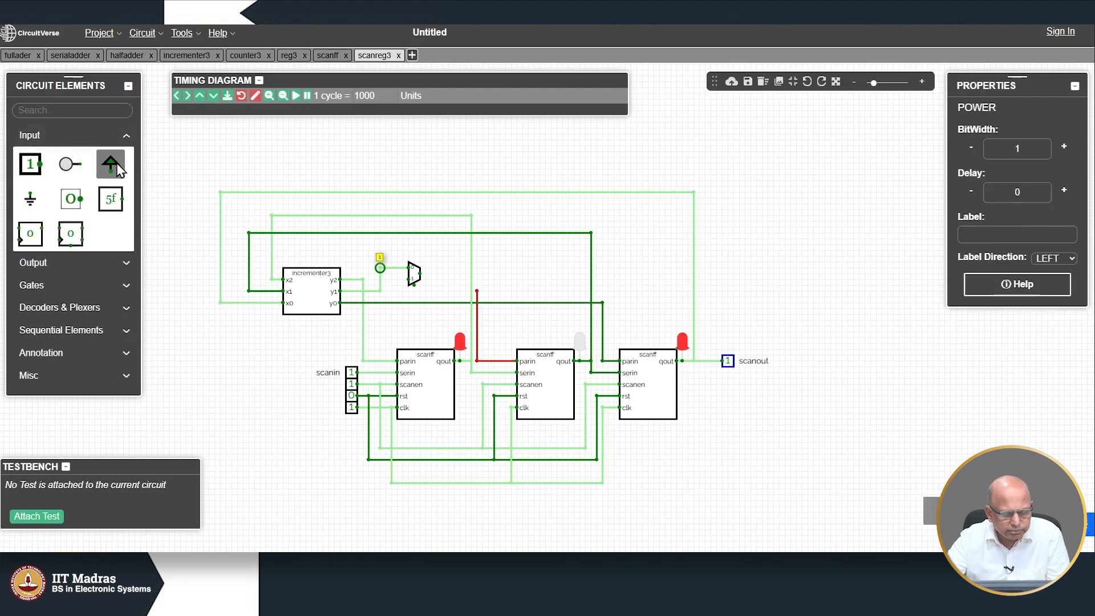
{"action": "left_click", "coordinate": [396, 275]}
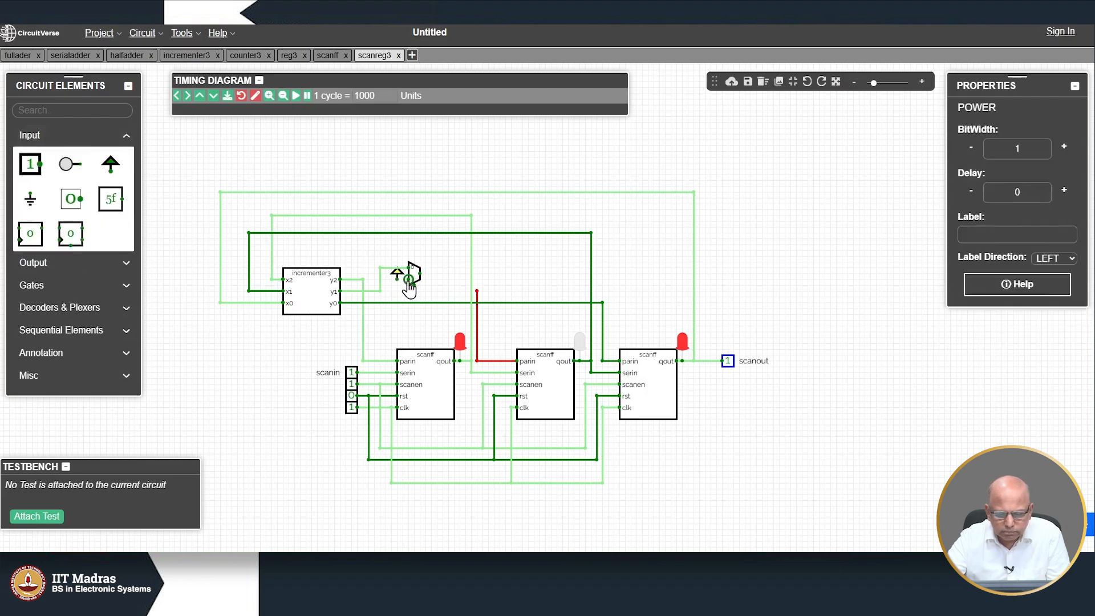
{"action": "left_click", "coordinate": [409, 288]}
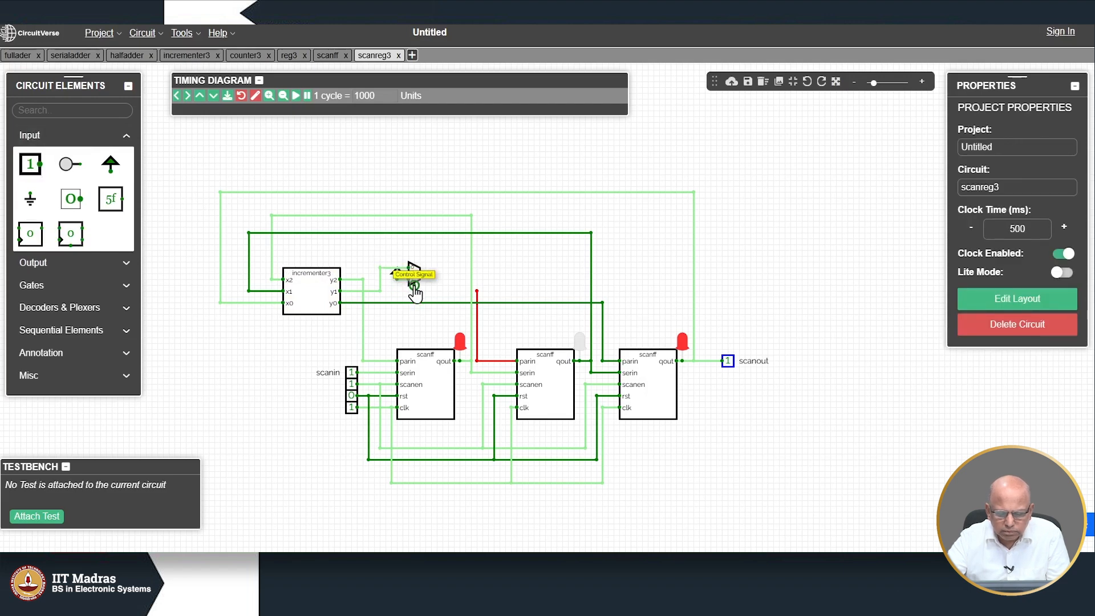
{"action": "mouse_move", "coordinate": [410, 280]}
{"action": "left_mouse_down"}
{"action": "mouse_move", "coordinate": [408, 267]}
{"action": "mouse_move", "coordinate": [409, 300]}
{"action": "left_mouse_up"}
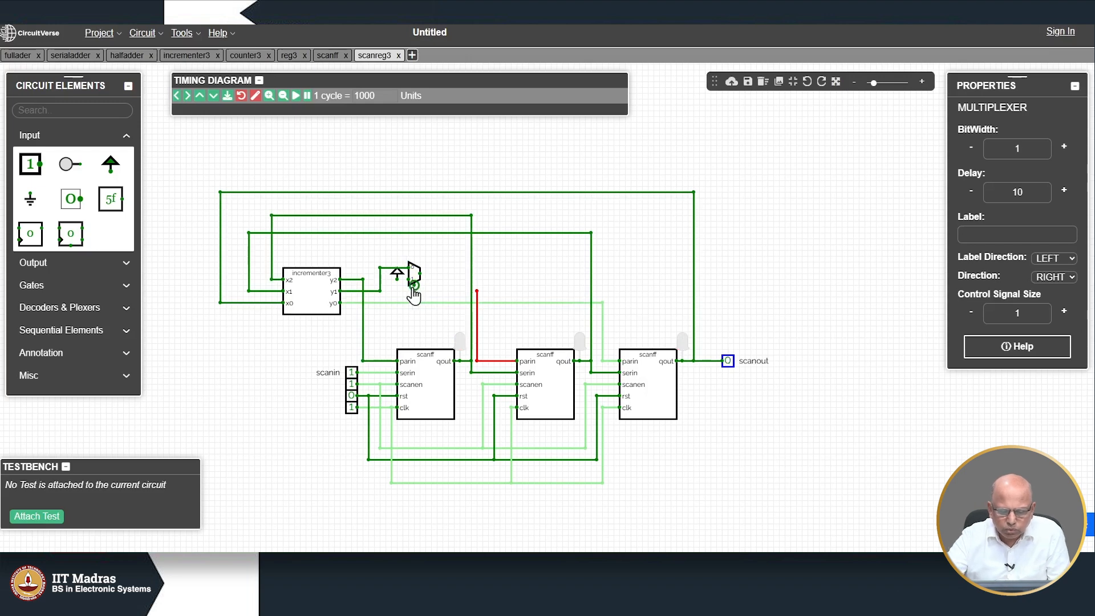
{"action": "left_click", "coordinate": [396, 285]}
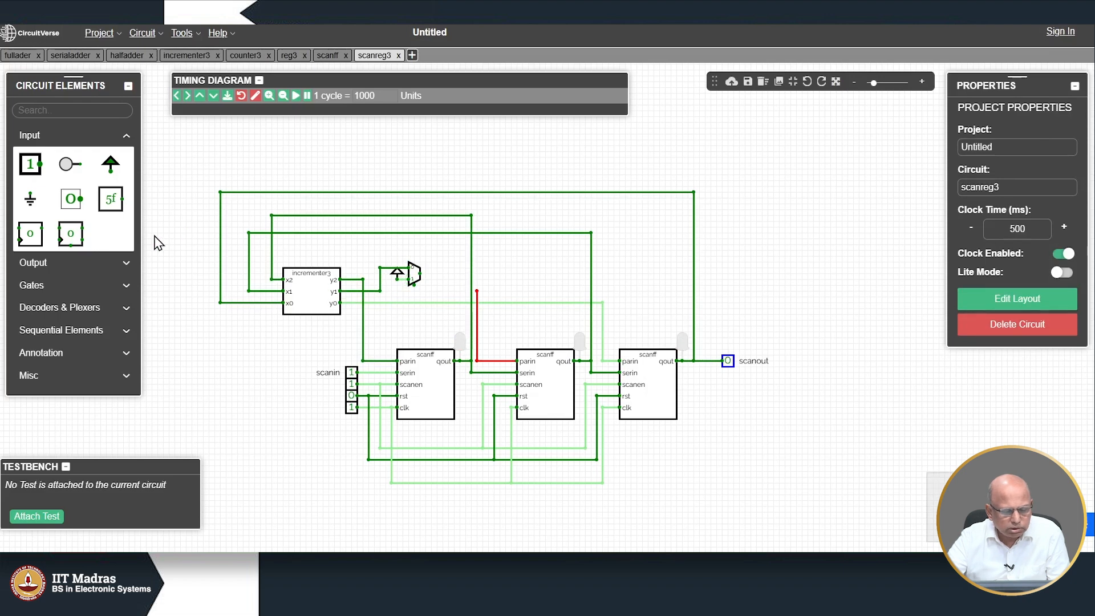
Step: Draw a wire from the mux select input and place a new Input at its end
{"action": "left_click_drag", "start_coordinate": [414, 285], "coordinate": [328, 151]}
{"action": "left_click", "coordinate": [30, 164]}
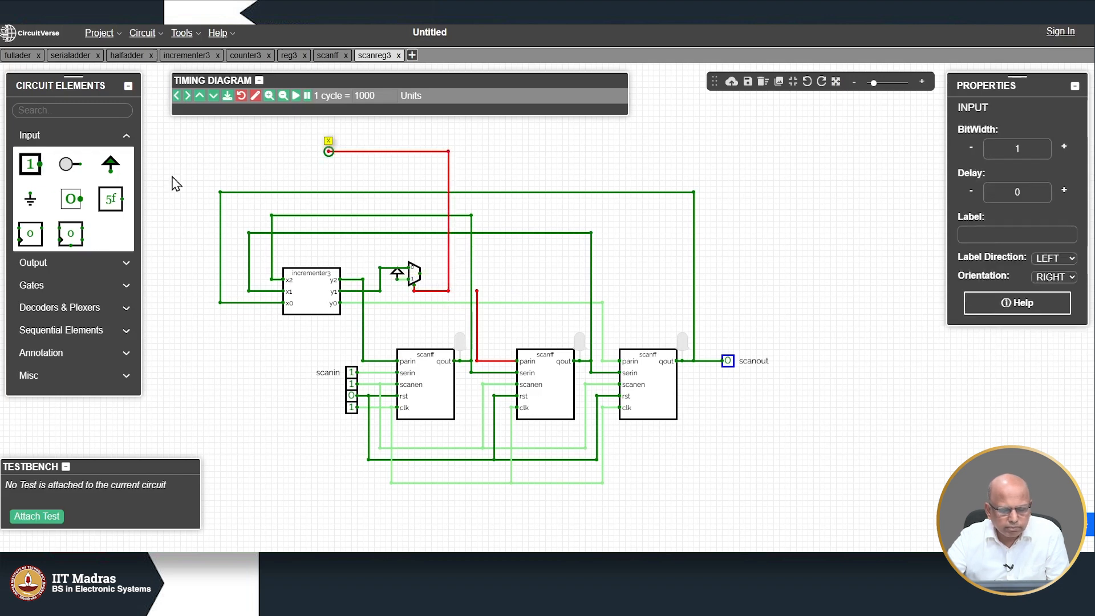
{"action": "left_click", "coordinate": [321, 153]}
{"action": "left_click", "coordinate": [322, 151]}
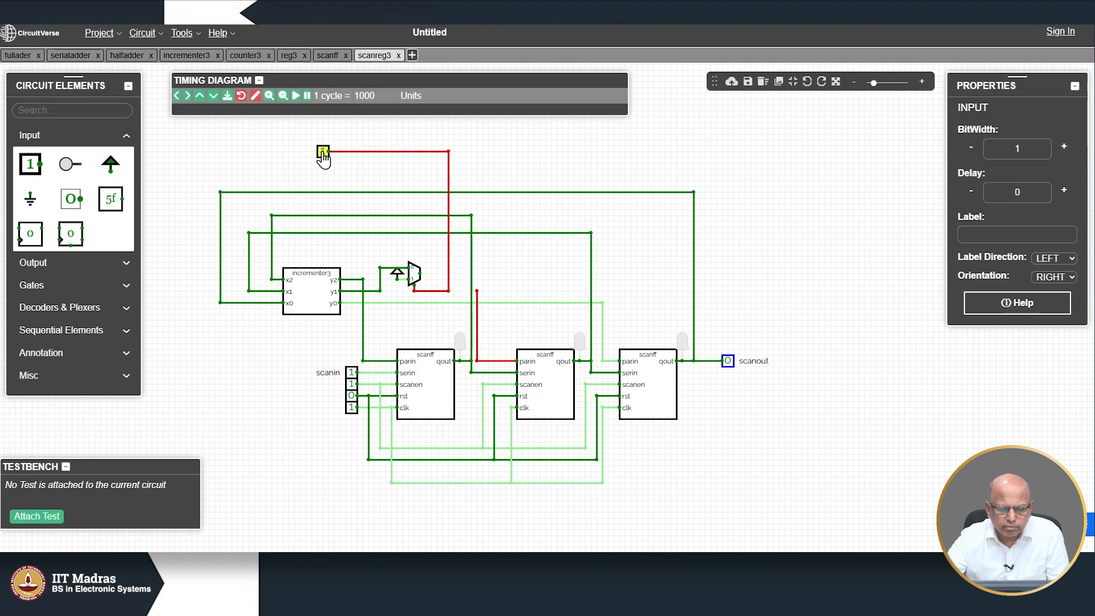
Step: Label the input 'injectfault', set it to 0, and wire the mux output into the middle scanff
{"action": "left_click", "coordinate": [996, 232]}
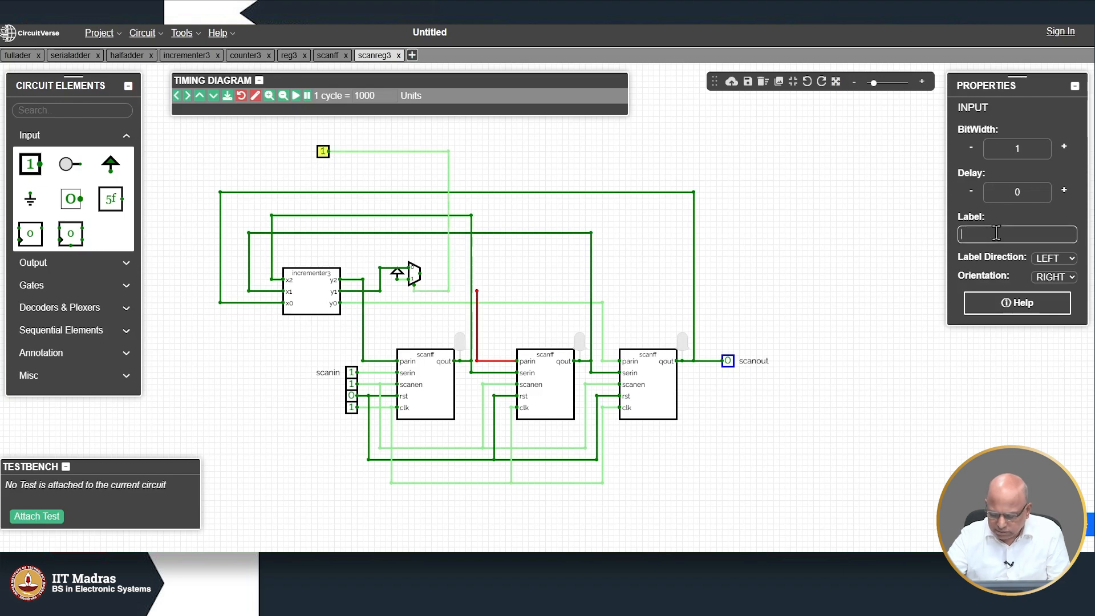
{"action": "type", "text": "injectfault"}
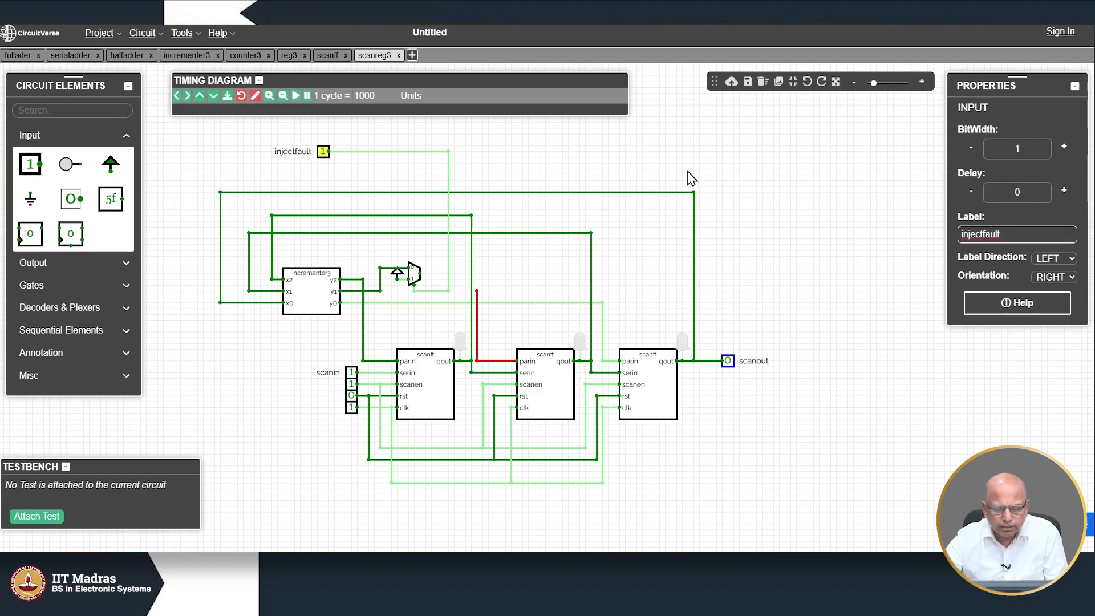
{"action": "left_click", "coordinate": [519, 161]}
{"action": "left_click", "coordinate": [322, 154]}
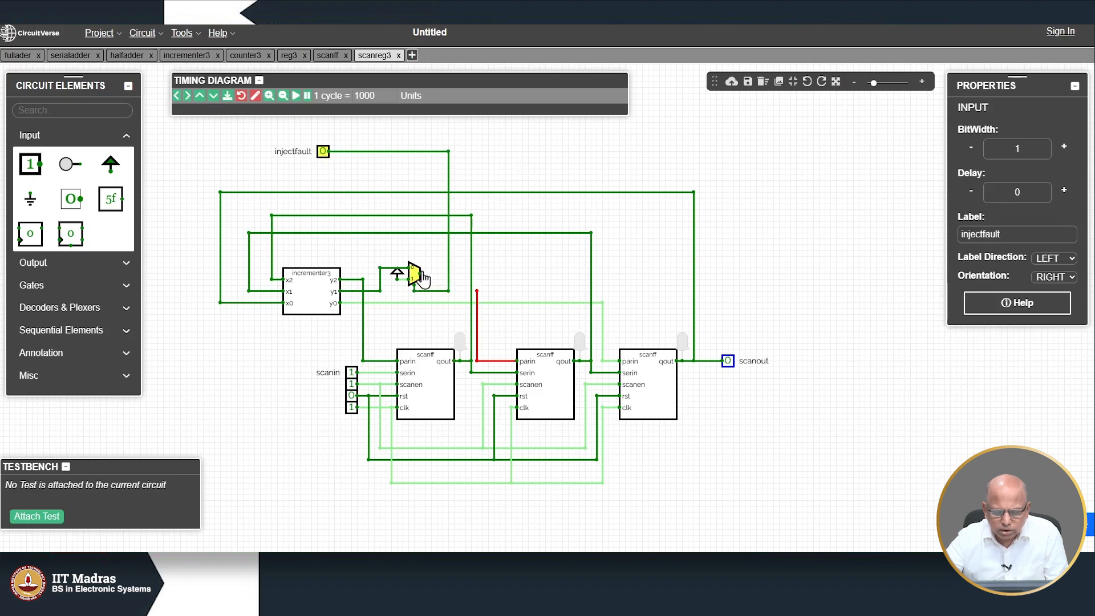
{"action": "mouse_move", "coordinate": [476, 283]}
{"action": "left_mouse_down"}
{"action": "mouse_move", "coordinate": [477, 268]}
{"action": "mouse_move", "coordinate": [420, 274]}
{"action": "left_mouse_up"}
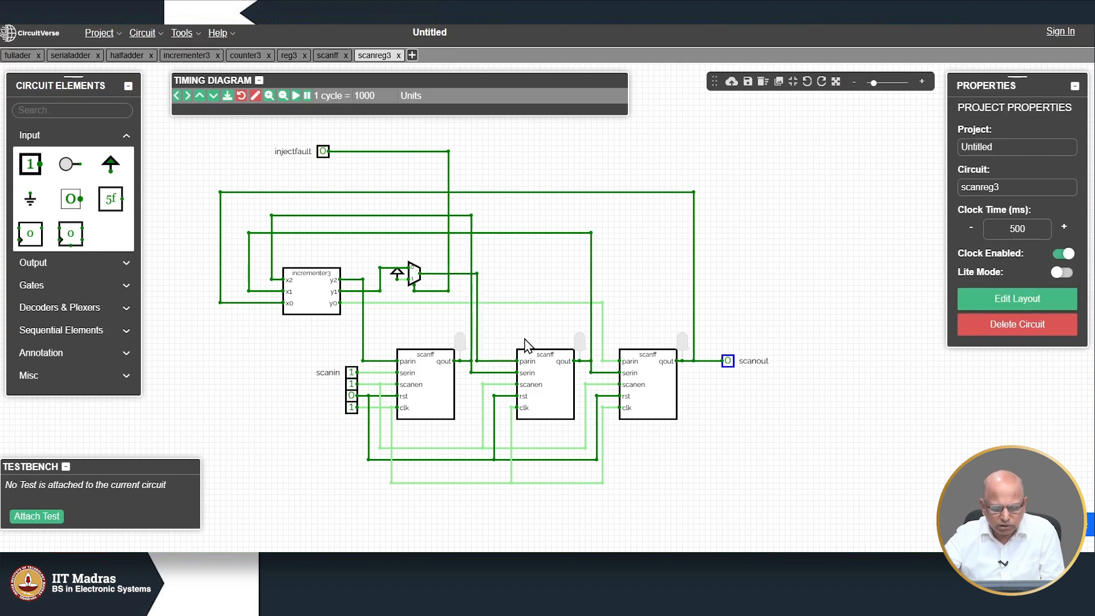
Step: Set rst to 0, clk low, adjust scanin, and turn scanen off
{"action": "left_click", "coordinate": [351, 395]}
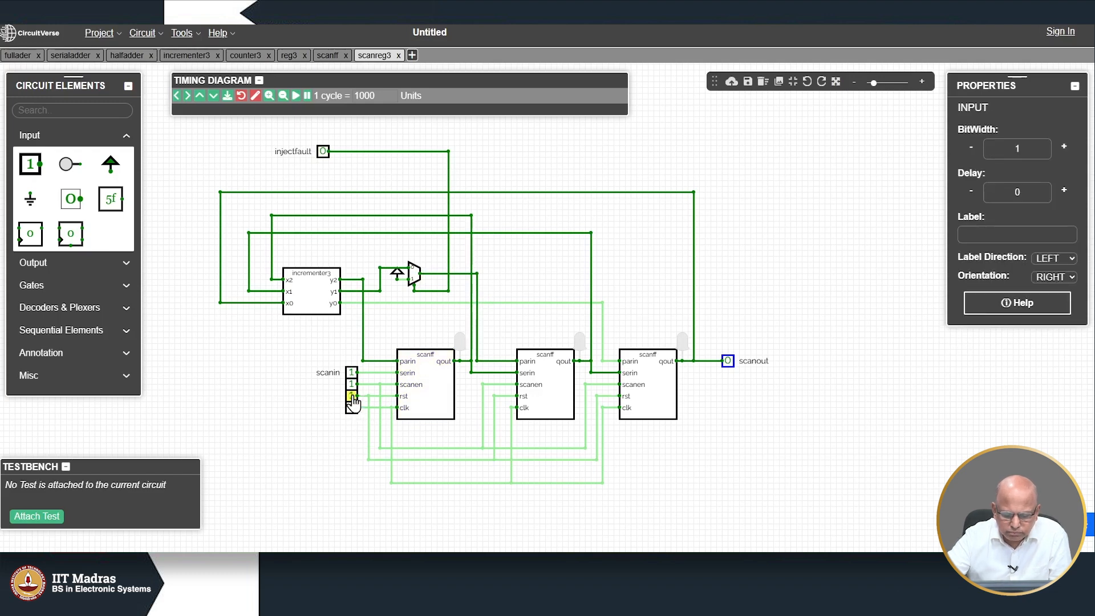
{"action": "left_click", "coordinate": [352, 395]}
{"action": "left_click", "coordinate": [352, 407]}
{"action": "left_click", "coordinate": [351, 408]}
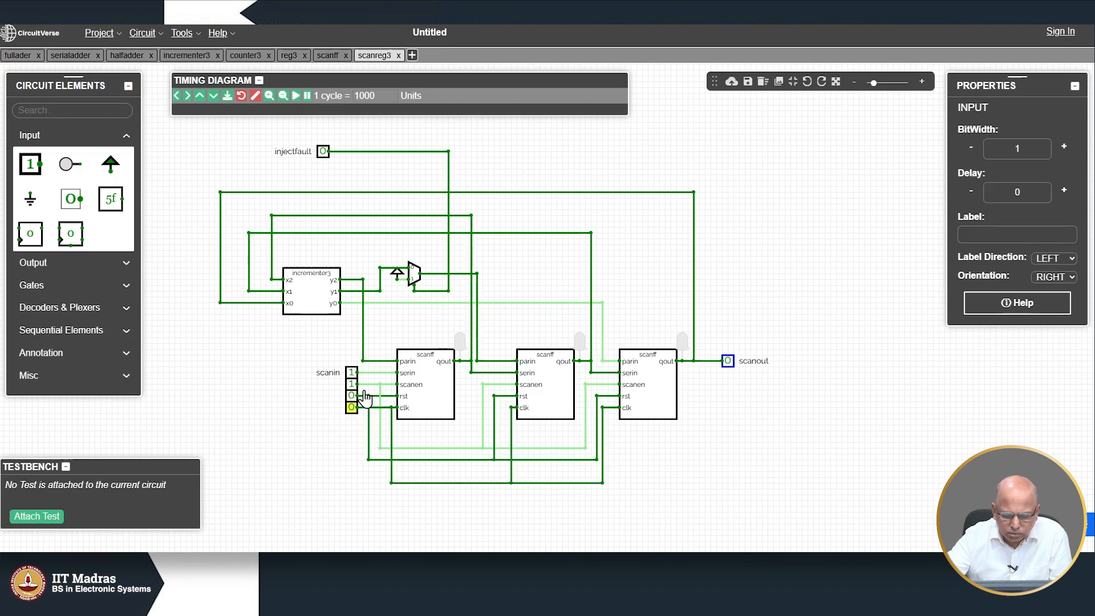
{"action": "left_click", "coordinate": [352, 373]}
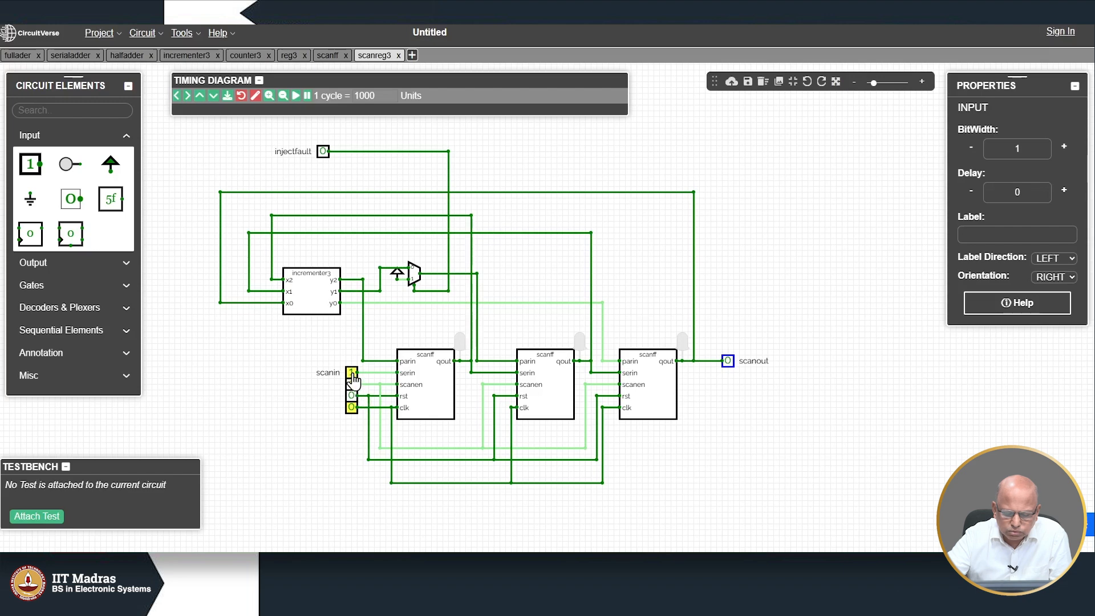
{"action": "left_click", "coordinate": [352, 384]}
{"action": "left_click", "coordinate": [352, 385]}
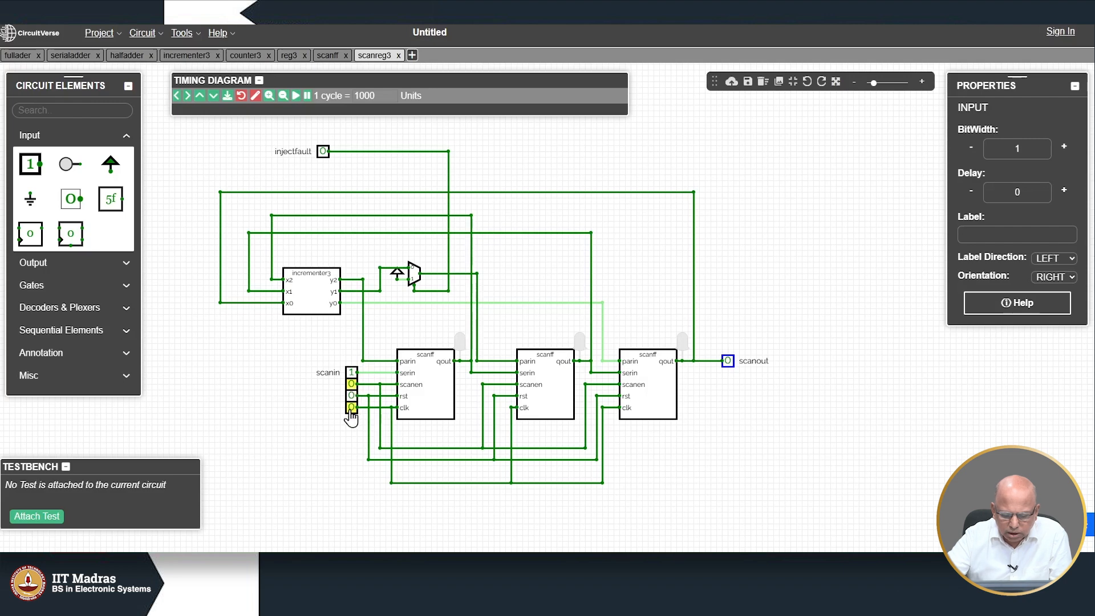
Step: Clock the register about 40 times so it counts through the incrementer, with scanout toggling
{"action": "left_click", "coordinate": [352, 408]}
{"action": "left_click", "coordinate": [351, 409]}
{"action": "left_click", "coordinate": [352, 408]}
{"action": "left_click", "coordinate": [351, 408]}
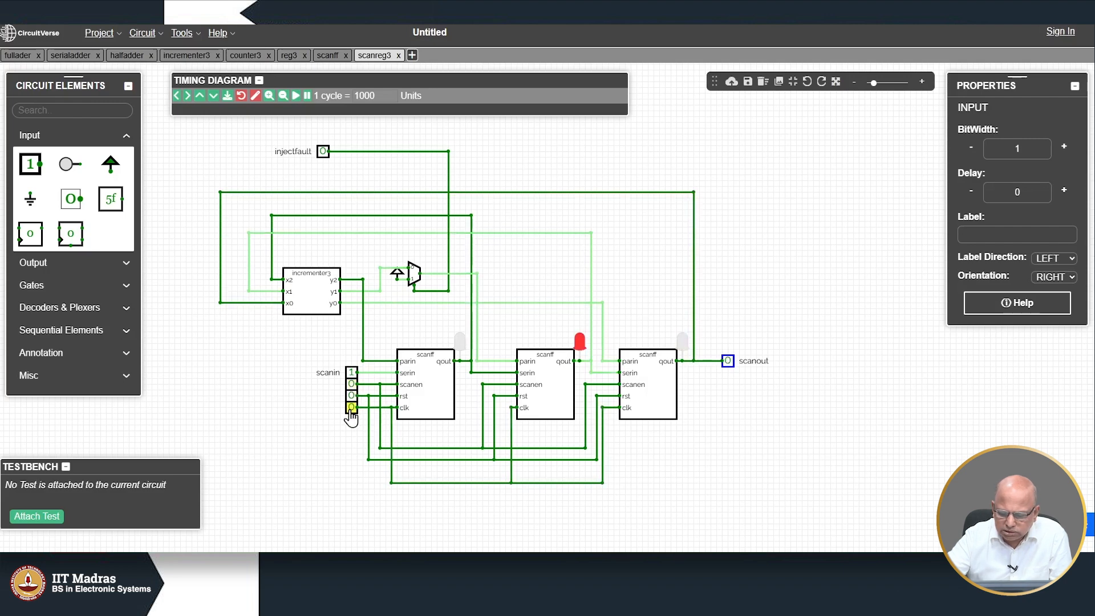
{"action": "left_click", "coordinate": [351, 408]}
{"action": "left_click", "coordinate": [351, 408]}
{"action": "left_click", "coordinate": [351, 408]}
{"action": "left_click", "coordinate": [351, 408]}
{"action": "left_click", "coordinate": [351, 408]}
{"action": "left_click", "coordinate": [351, 408]}
{"action": "left_click", "coordinate": [351, 409]}
{"action": "left_click", "coordinate": [351, 409]}
{"action": "left_click", "coordinate": [351, 408]}
{"action": "left_click", "coordinate": [352, 408]}
{"action": "left_click", "coordinate": [352, 408]}
{"action": "left_click", "coordinate": [351, 409]}
{"action": "left_click", "coordinate": [351, 409]}
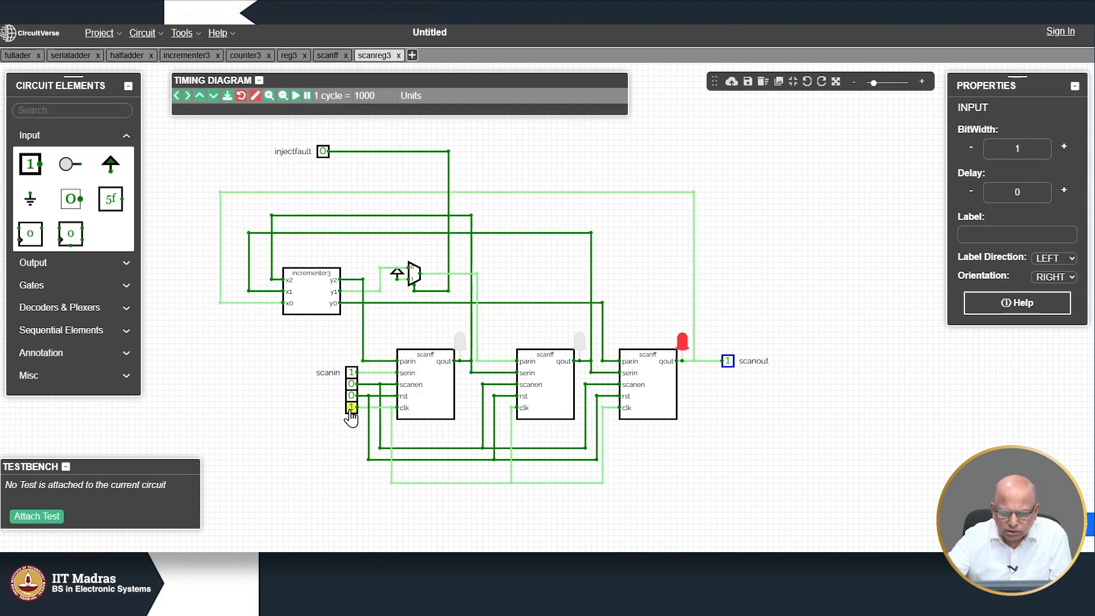
{"action": "left_click", "coordinate": [351, 408]}
{"action": "left_click", "coordinate": [351, 408]}
{"action": "left_click", "coordinate": [351, 408]}
{"action": "left_click", "coordinate": [351, 408]}
{"action": "left_click", "coordinate": [352, 408]}
{"action": "left_click", "coordinate": [351, 409]}
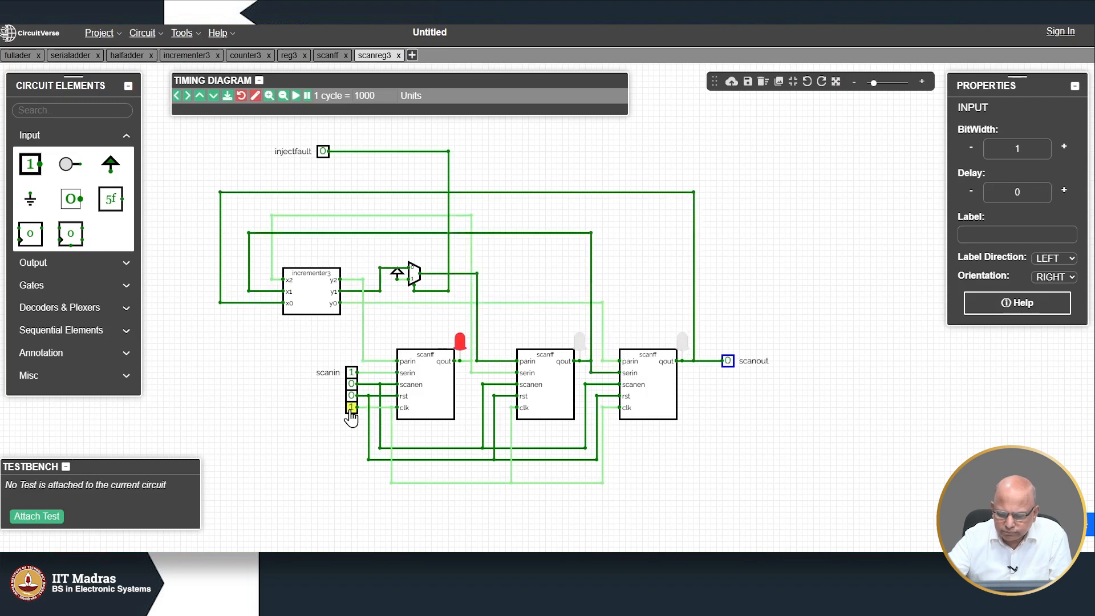
{"action": "left_click", "coordinate": [351, 408]}
{"action": "left_click", "coordinate": [351, 408]}
{"action": "left_click", "coordinate": [351, 408]}
{"action": "left_click", "coordinate": [352, 408]}
{"action": "left_click", "coordinate": [351, 408]}
{"action": "left_click", "coordinate": [352, 409]}
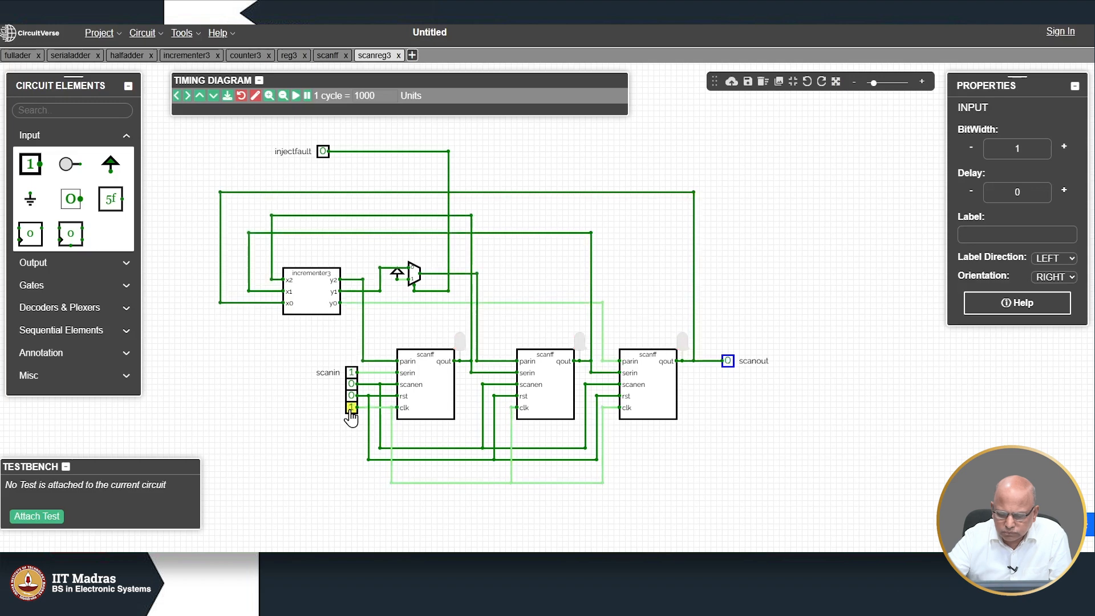
{"action": "left_click", "coordinate": [351, 408]}
{"action": "left_click", "coordinate": [351, 408]}
{"action": "left_click", "coordinate": [352, 409]}
{"action": "left_click", "coordinate": [351, 408]}
{"action": "left_click", "coordinate": [351, 408]}
{"action": "left_click", "coordinate": [352, 408]}
{"action": "left_click", "coordinate": [351, 408]}
{"action": "left_click", "coordinate": [351, 408]}
{"action": "left_click", "coordinate": [351, 409]}
{"action": "left_click", "coordinate": [351, 408]}
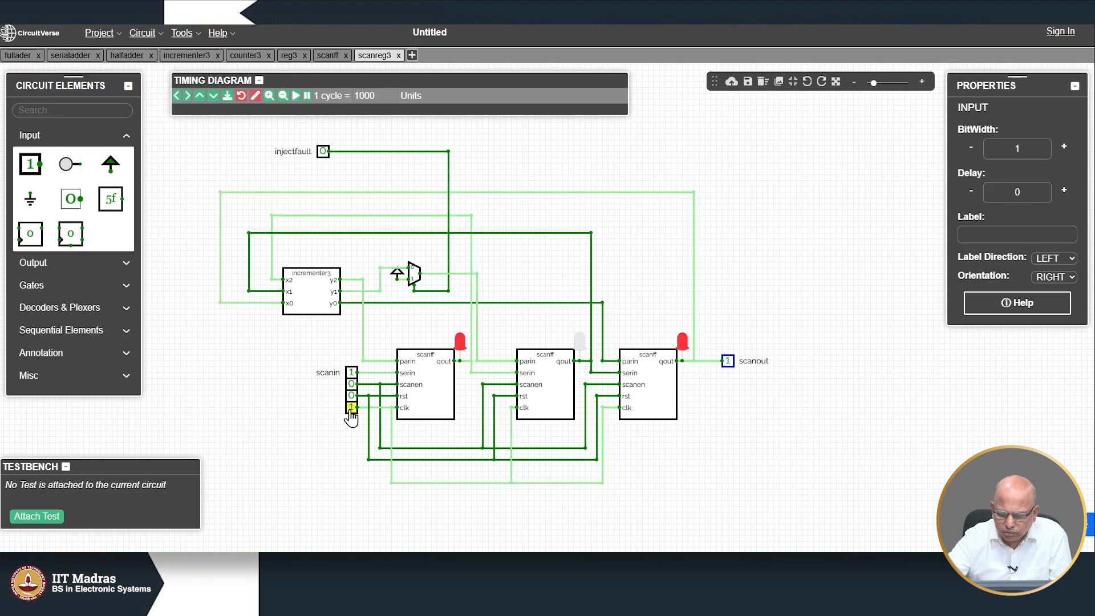
{"action": "left_click", "coordinate": [352, 409]}
{"action": "left_click", "coordinate": [351, 408]}
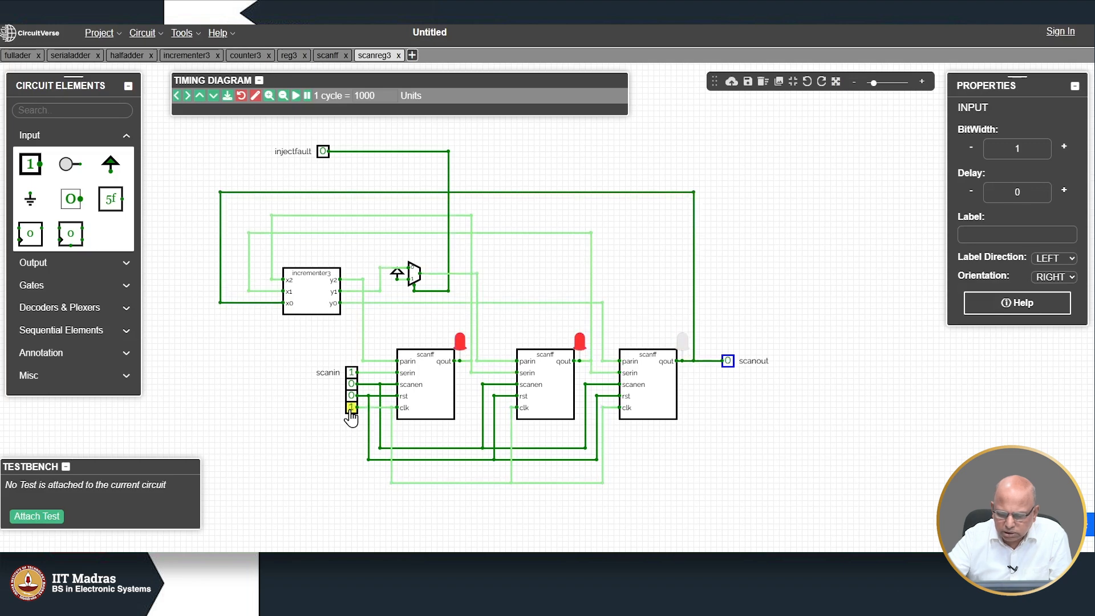
{"action": "left_click", "coordinate": [351, 408]}
{"action": "left_click", "coordinate": [352, 408]}
{"action": "left_click", "coordinate": [351, 408]}
{"action": "left_click", "coordinate": [351, 408]}
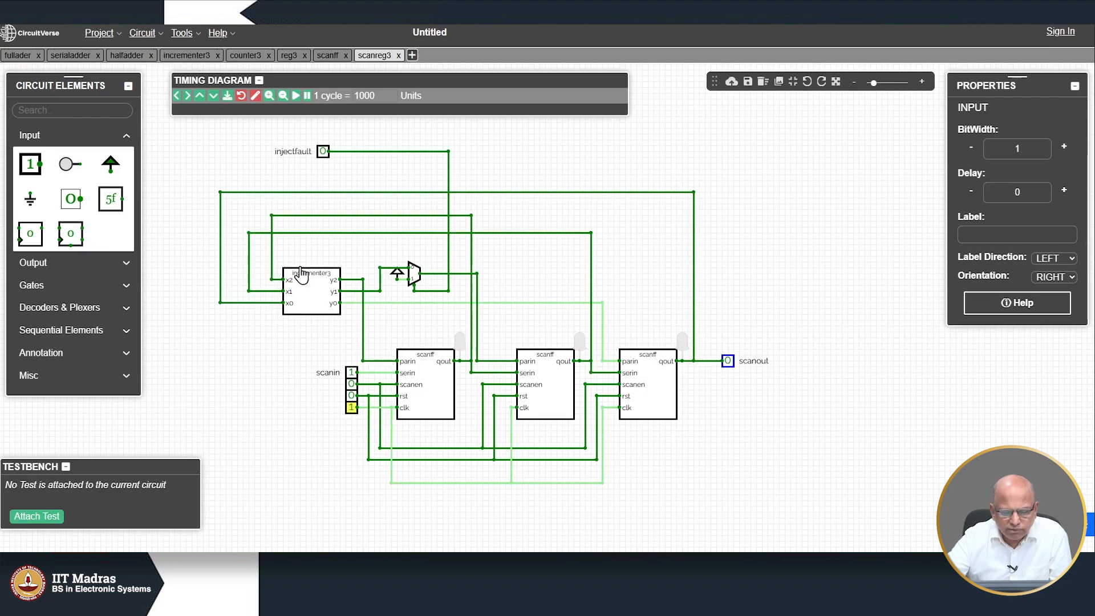
Step: Set injectfault to 1, clock the faulty register several times, then set rst to 1
{"action": "left_click", "coordinate": [322, 152]}
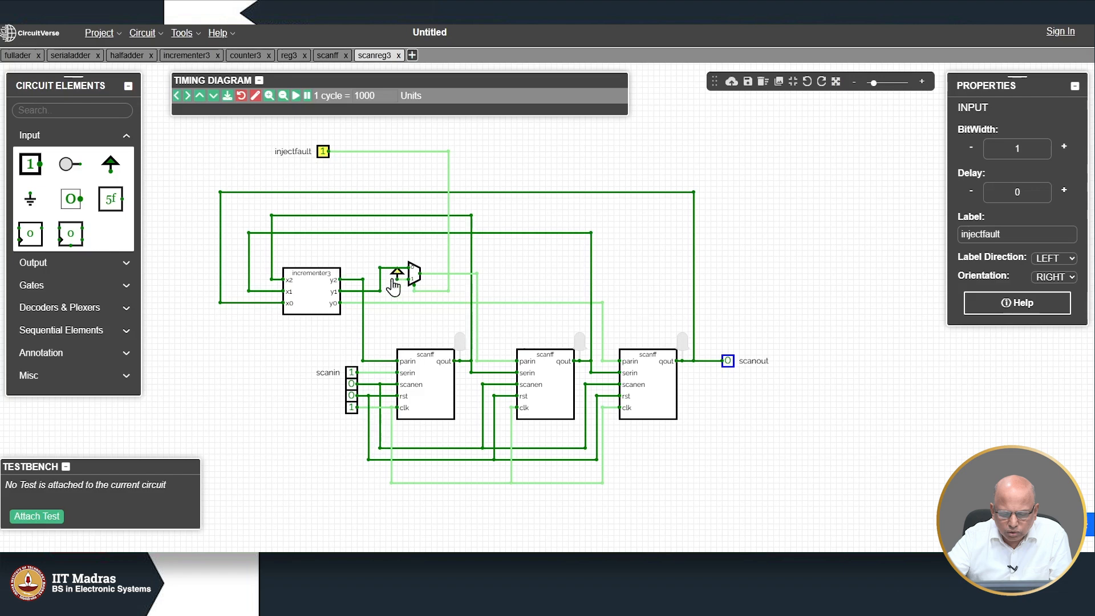
{"action": "left_click", "coordinate": [352, 409]}
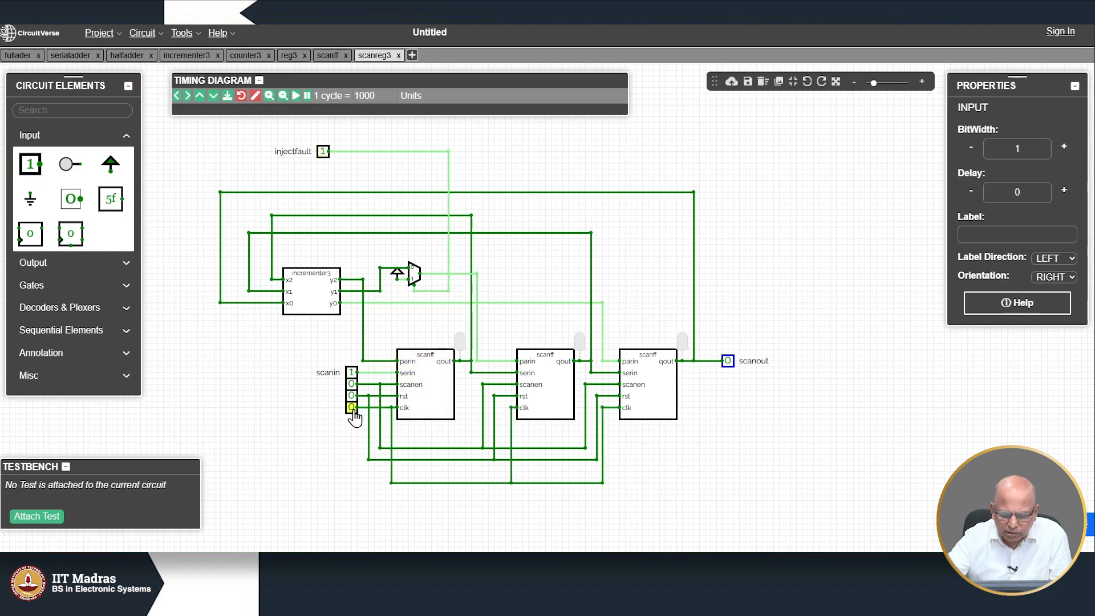
{"action": "left_click", "coordinate": [351, 408]}
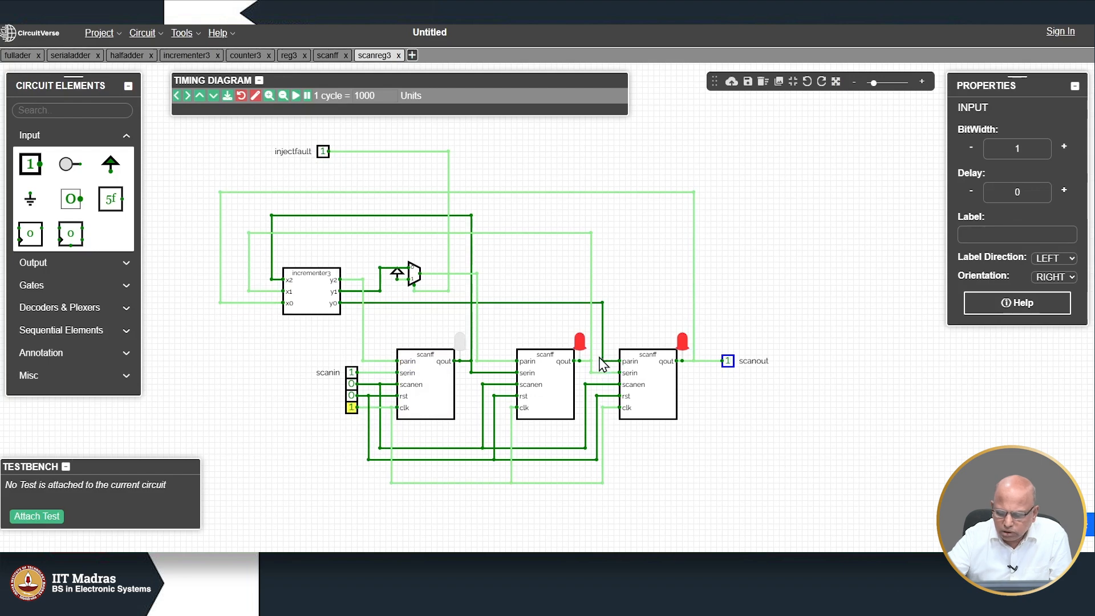
{"action": "double_click", "coordinate": [352, 408]}
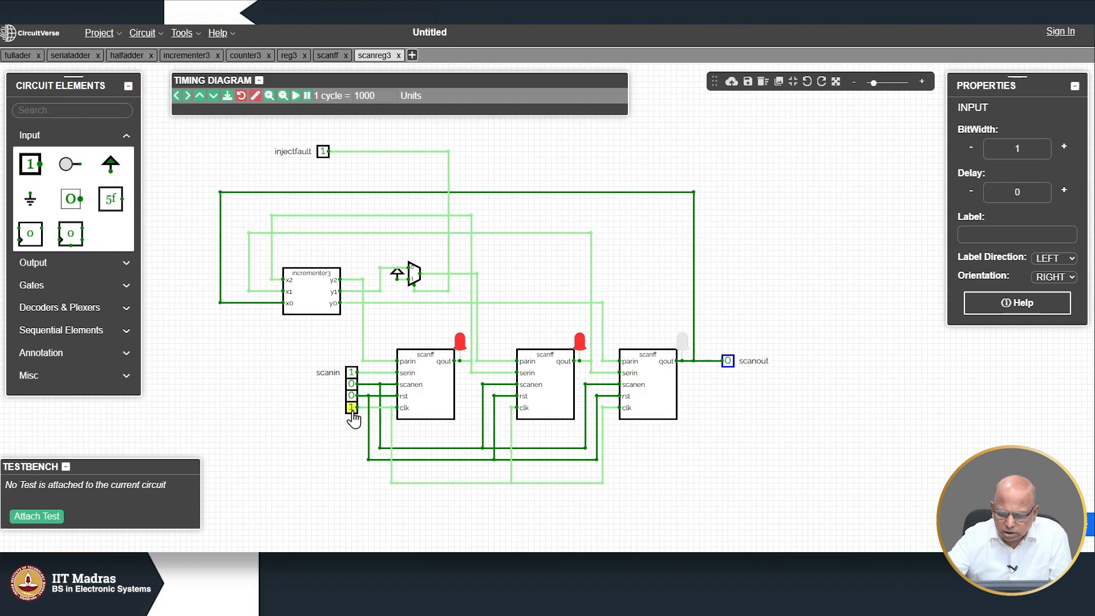
{"action": "double_click", "coordinate": [352, 408]}
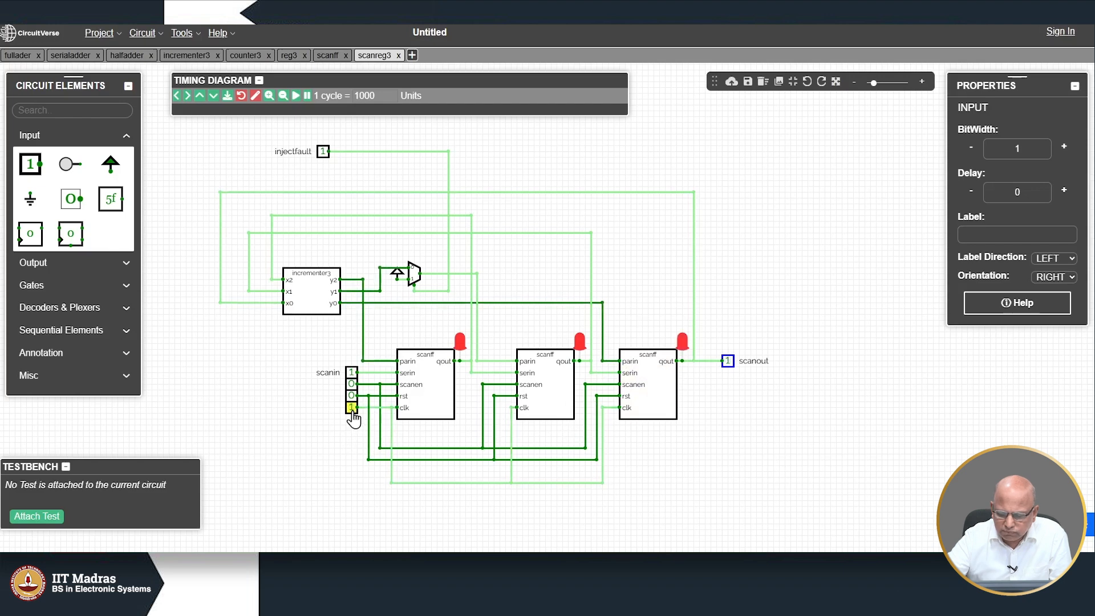
{"action": "double_click", "coordinate": [352, 408]}
{"action": "left_click", "coordinate": [352, 408]}
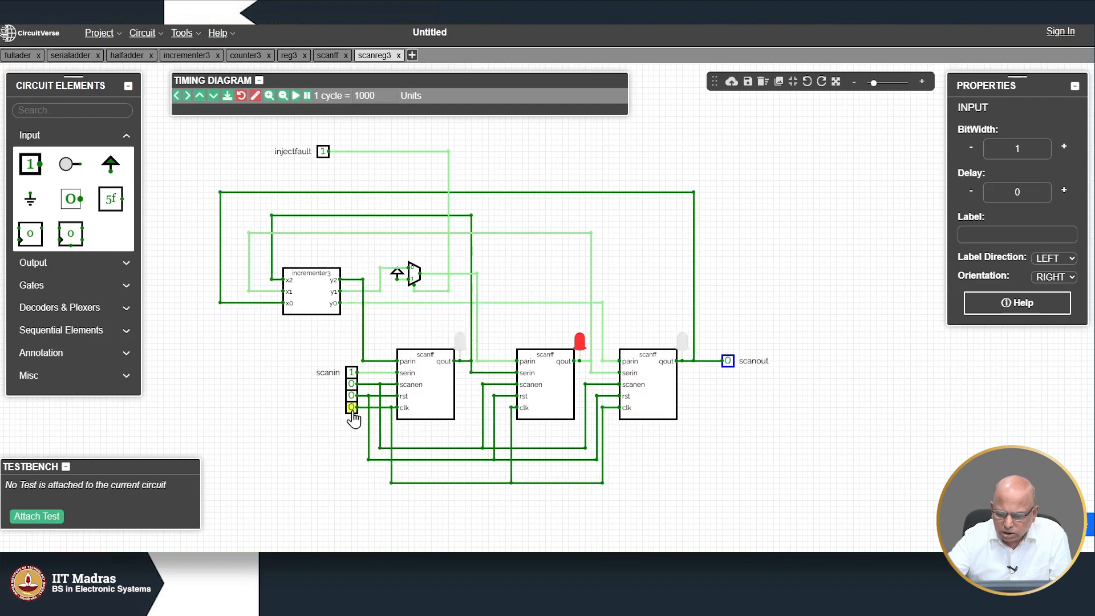
{"action": "left_click", "coordinate": [352, 408]}
{"action": "double_click", "coordinate": [352, 408]}
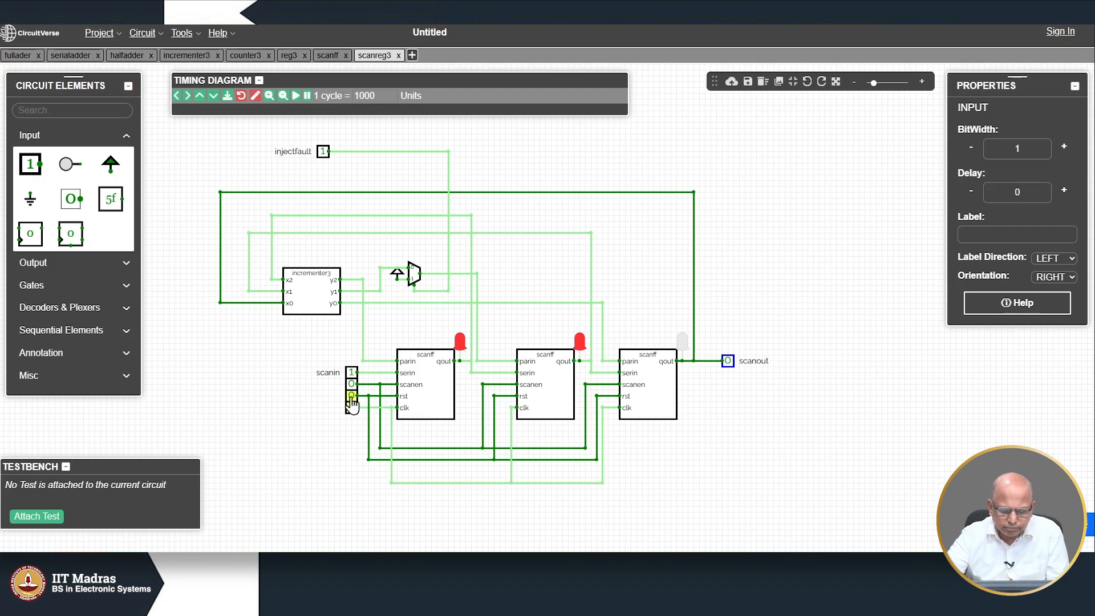
{"action": "left_click", "coordinate": [351, 396]}
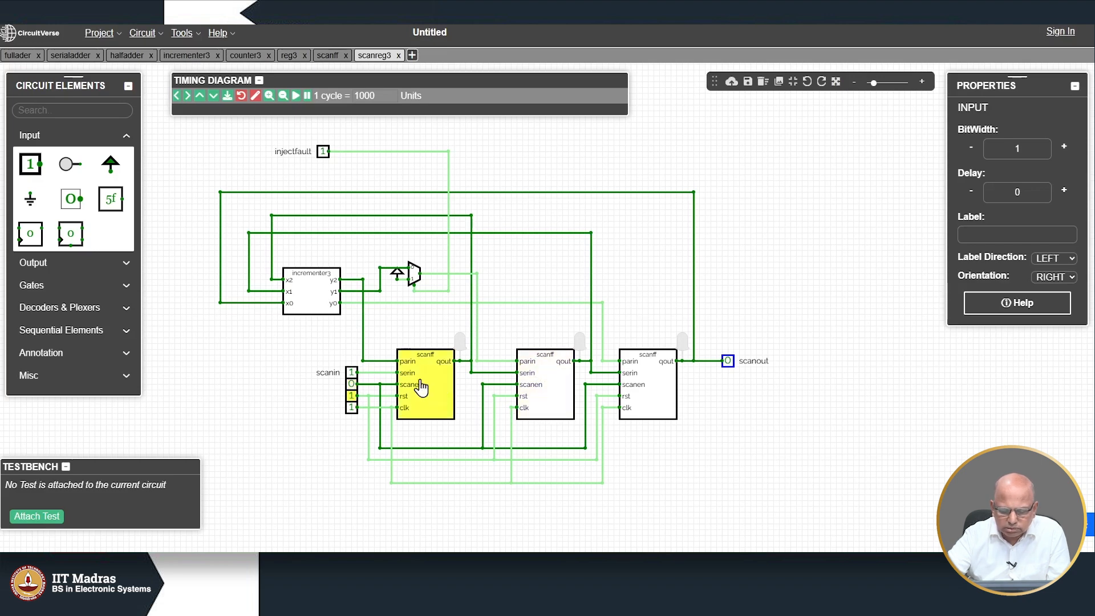
{"action": "left_click", "coordinate": [352, 406]}
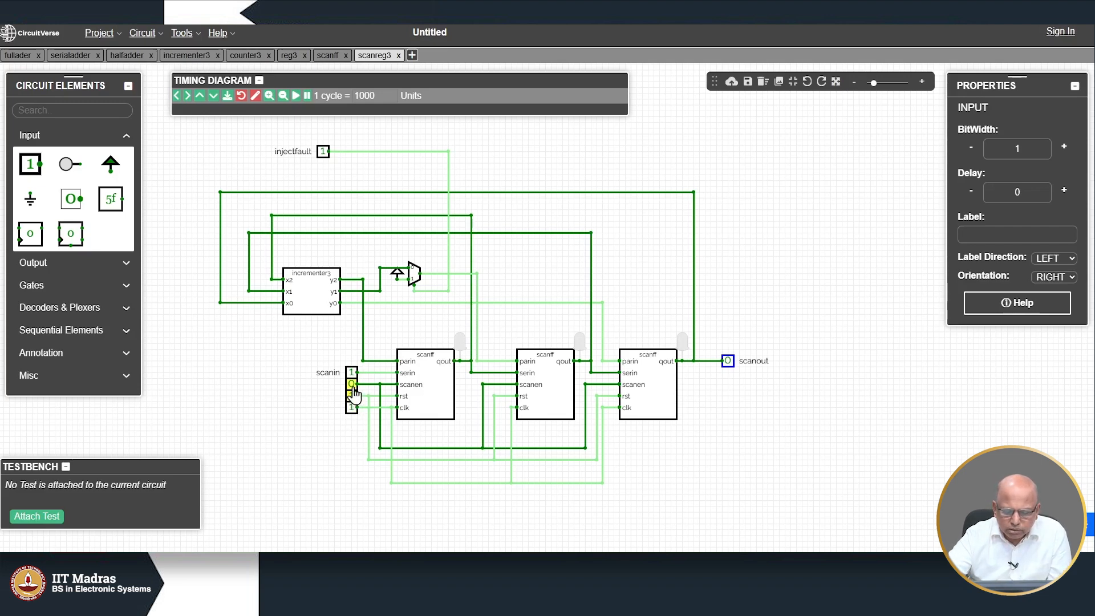
{"action": "left_click", "coordinate": [352, 386]}
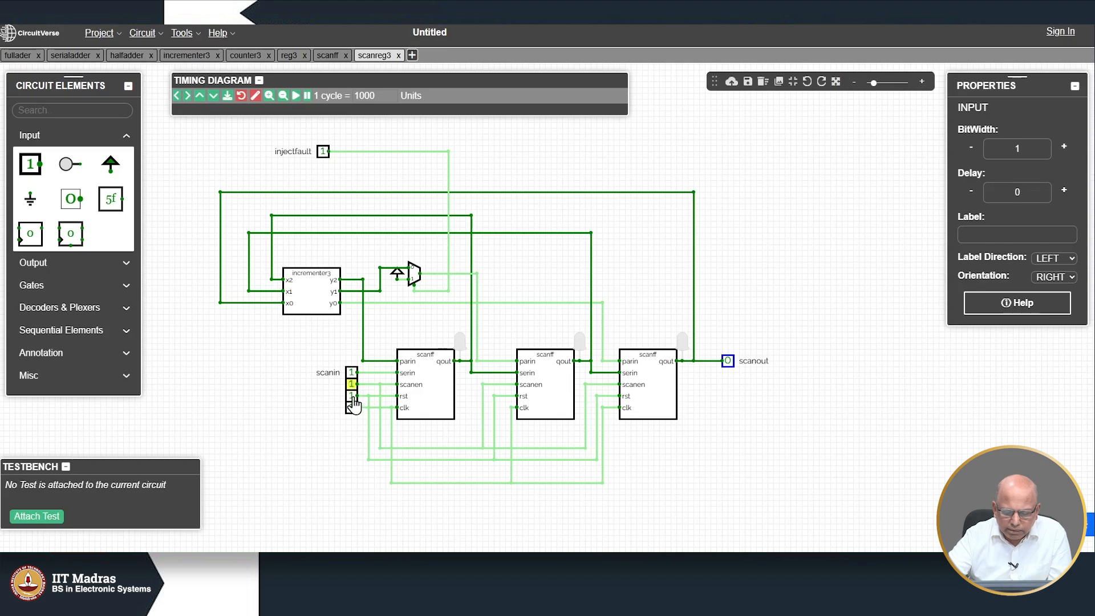
{"action": "left_click", "coordinate": [352, 395]}
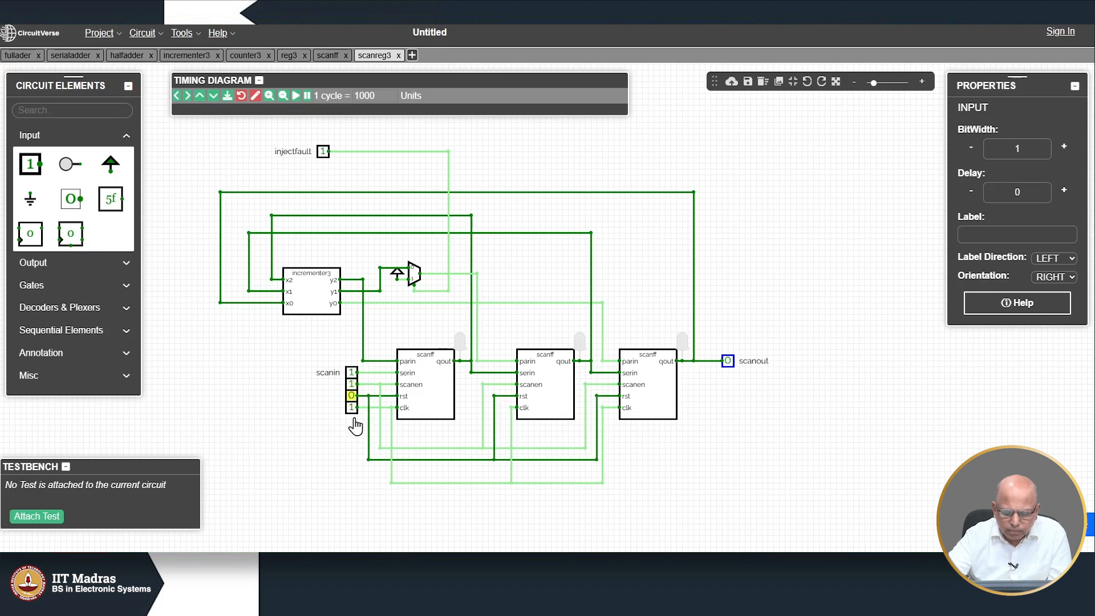
{"action": "left_click", "coordinate": [351, 409]}
{"action": "left_click", "coordinate": [352, 408]}
{"action": "left_click", "coordinate": [351, 408]}
{"action": "left_click", "coordinate": [351, 408]}
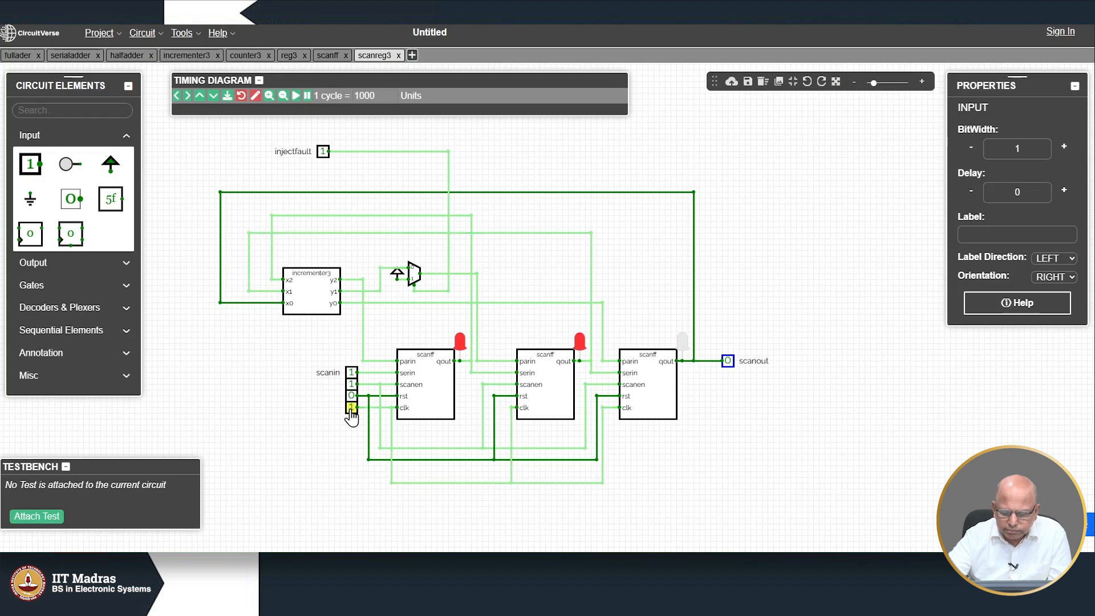
{"action": "left_click", "coordinate": [351, 408]}
{"action": "left_click", "coordinate": [351, 408]}
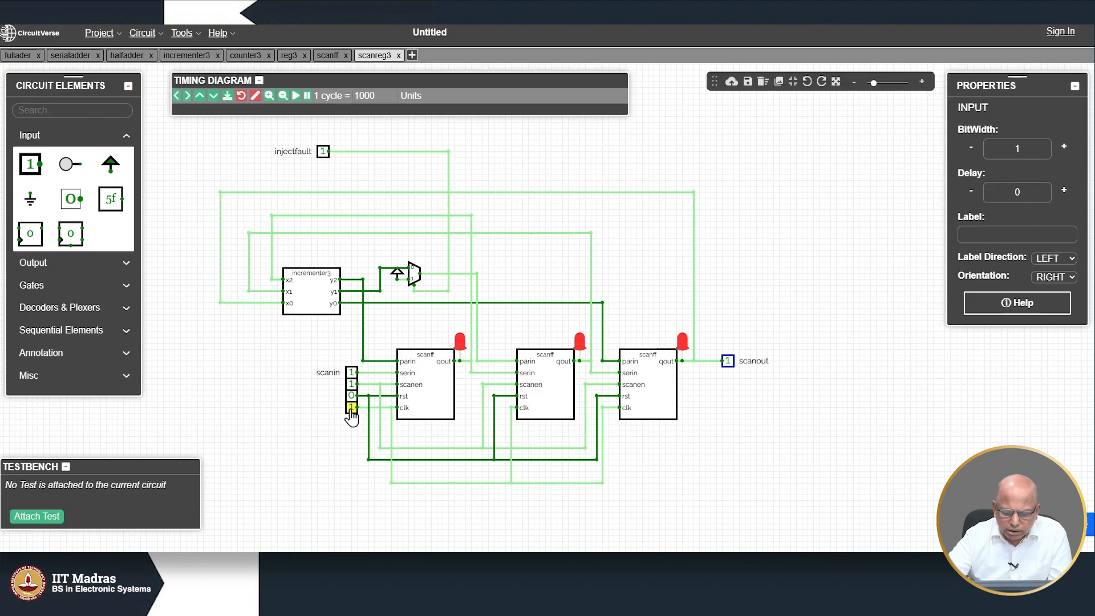
{"action": "left_click", "coordinate": [352, 373]}
{"action": "left_click", "coordinate": [352, 408]}
{"action": "left_click", "coordinate": [353, 408]}
{"action": "left_click", "coordinate": [352, 408]}
{"action": "left_click", "coordinate": [352, 408]}
{"action": "left_click", "coordinate": [352, 408]}
{"action": "left_click", "coordinate": [352, 408]}
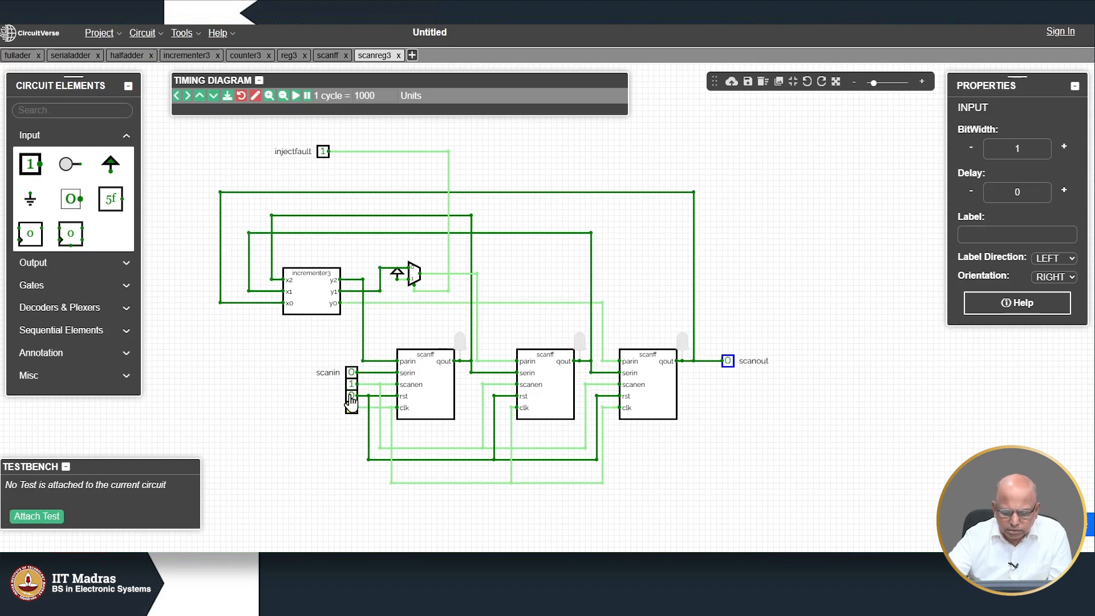
Step: Shift scanin values 1, 0, 1 into the chain, pulsing clk after each
{"action": "left_click", "coordinate": [353, 373]}
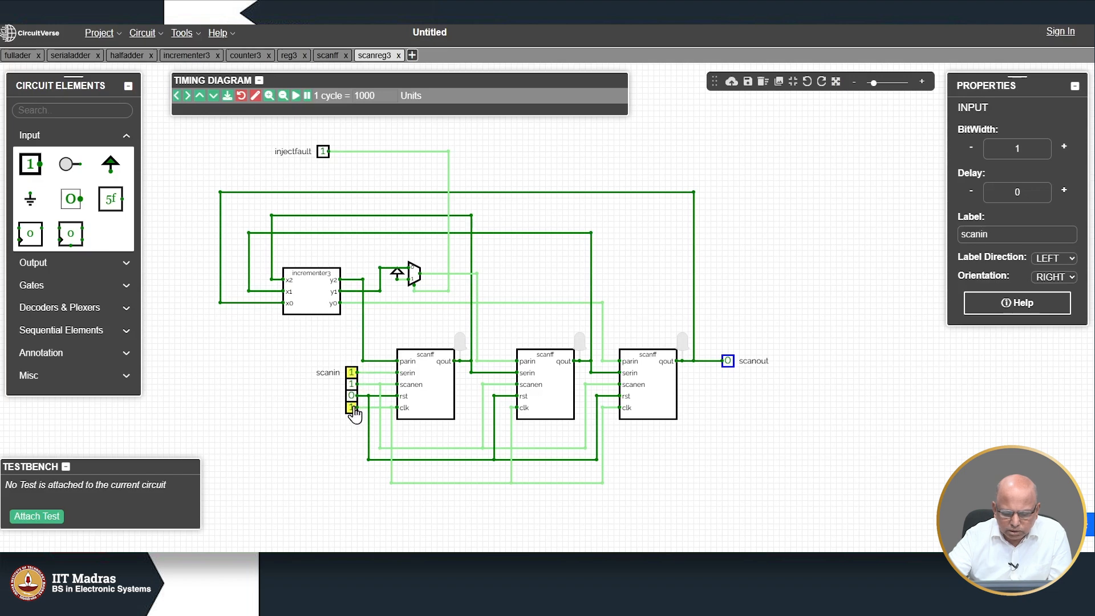
{"action": "left_click", "coordinate": [351, 407]}
{"action": "left_click", "coordinate": [351, 408]}
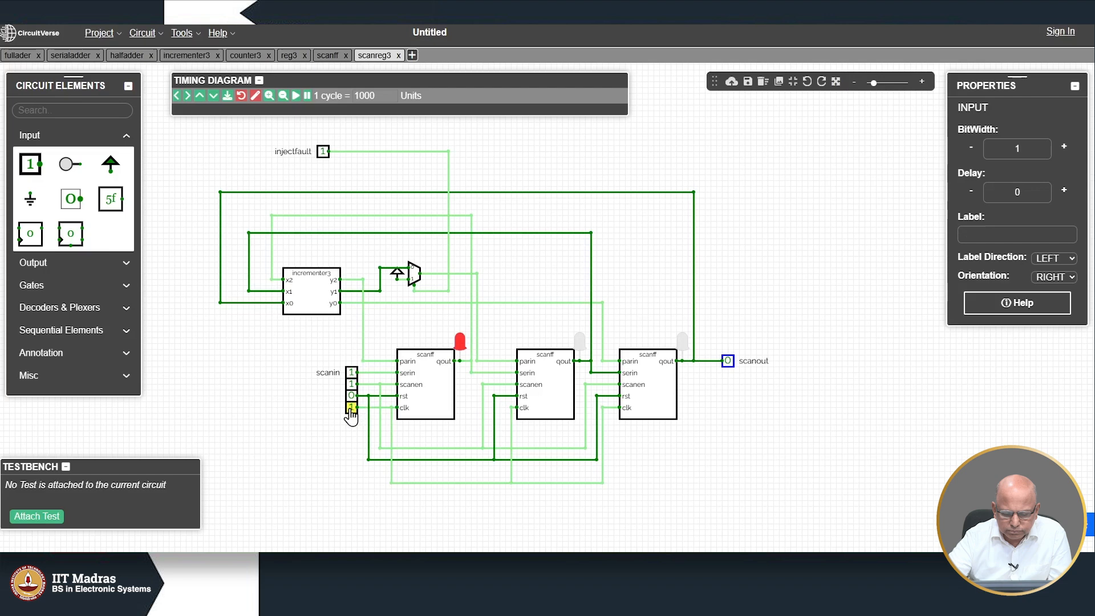
{"action": "left_click", "coordinate": [352, 373]}
{"action": "left_click", "coordinate": [351, 408]}
{"action": "left_click", "coordinate": [351, 408]}
{"action": "left_click", "coordinate": [352, 373]}
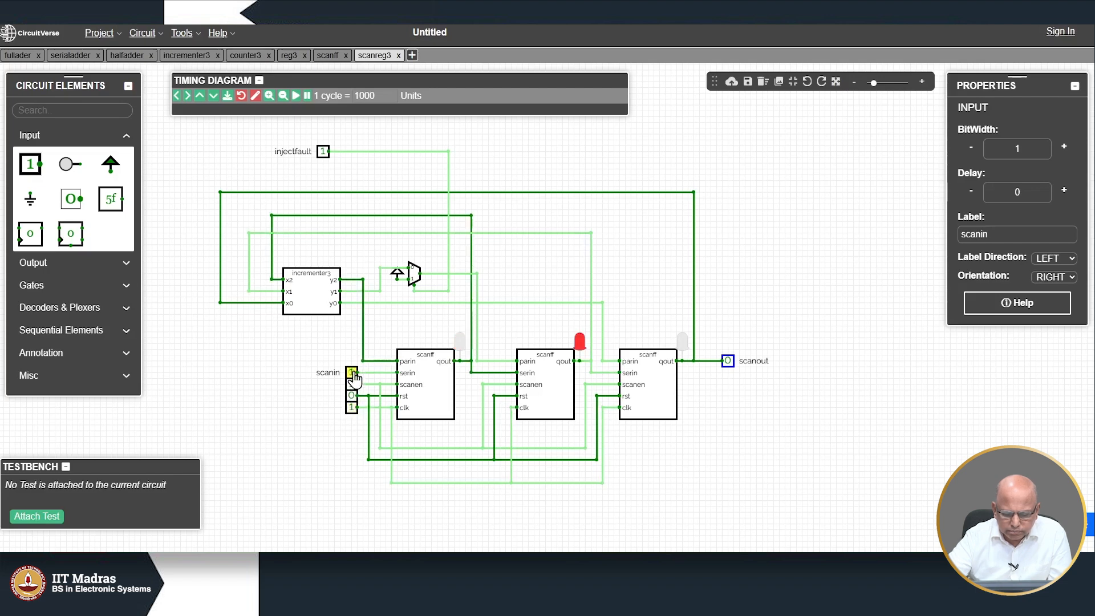
{"action": "left_click", "coordinate": [351, 408]}
{"action": "left_click", "coordinate": [351, 407]}
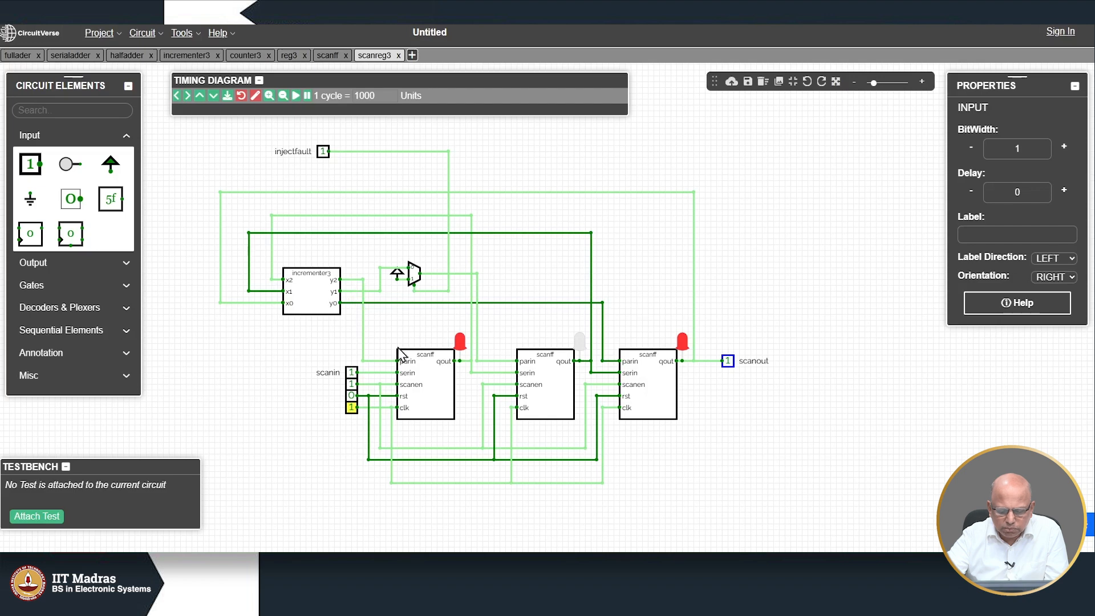
Step: Shift once more, set scanin to 0 and shift again so the last two flip-flops hold 1
{"action": "left_click", "coordinate": [353, 411]}
{"action": "left_click", "coordinate": [353, 411]}
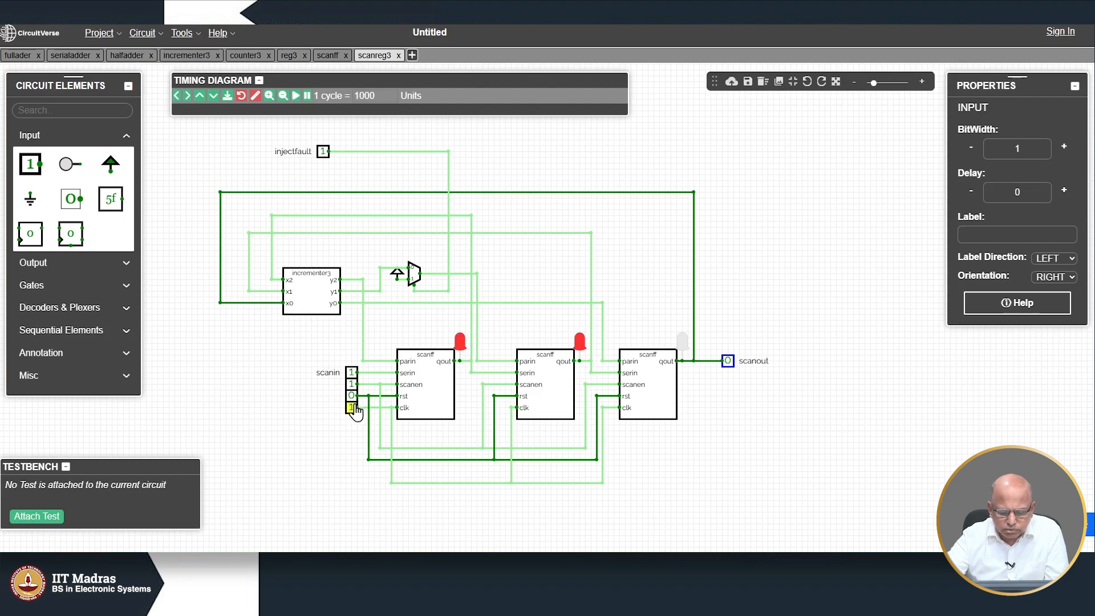
{"action": "left_click", "coordinate": [352, 373]}
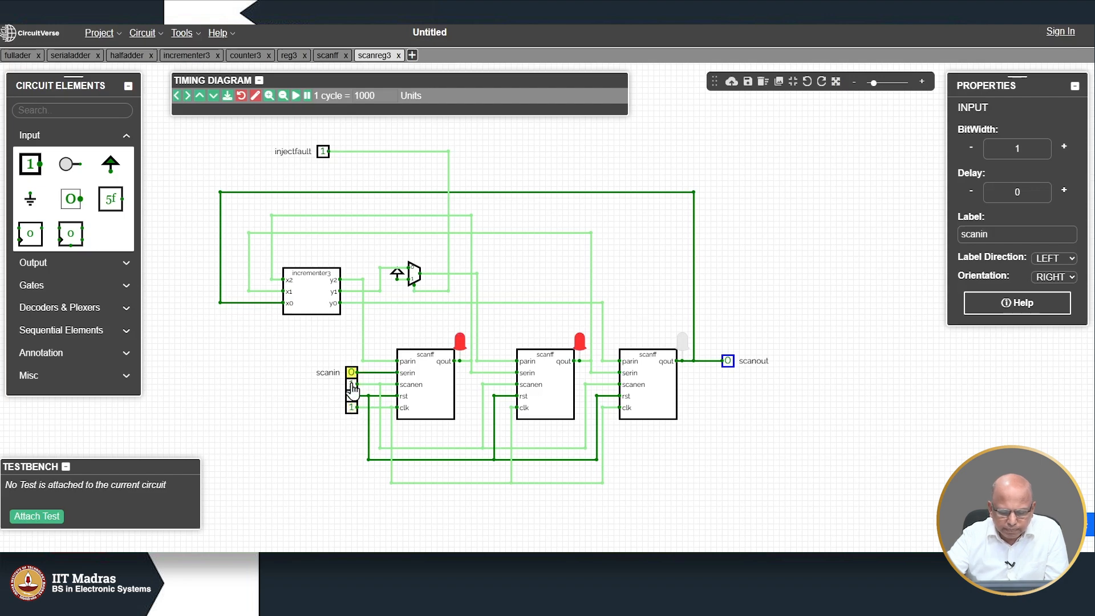
{"action": "left_click", "coordinate": [350, 407]}
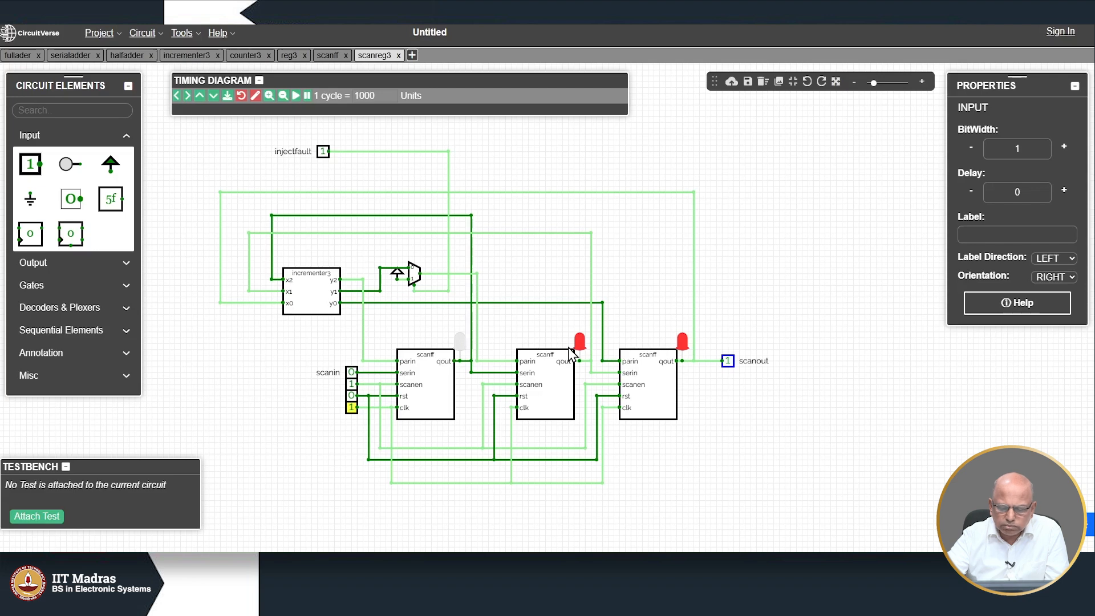
Step: With scanen at 0, clock the incrementer's result into the three flip-flops in parallel
{"action": "left_click", "coordinate": [351, 395]}
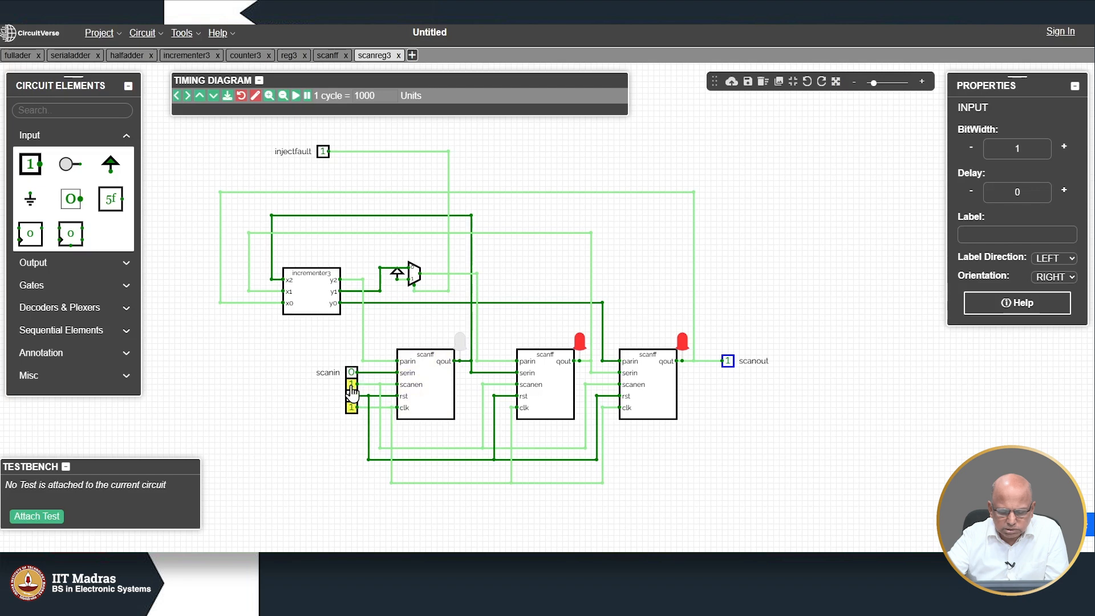
{"action": "left_click", "coordinate": [350, 384]}
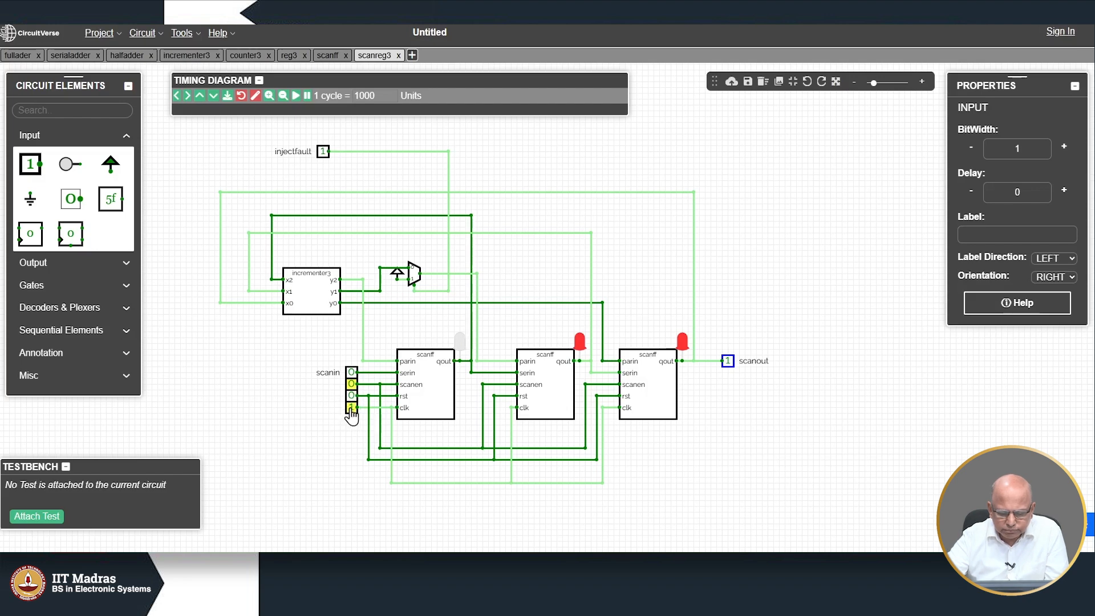
{"action": "left_click", "coordinate": [351, 407]}
{"action": "left_click", "coordinate": [351, 407]}
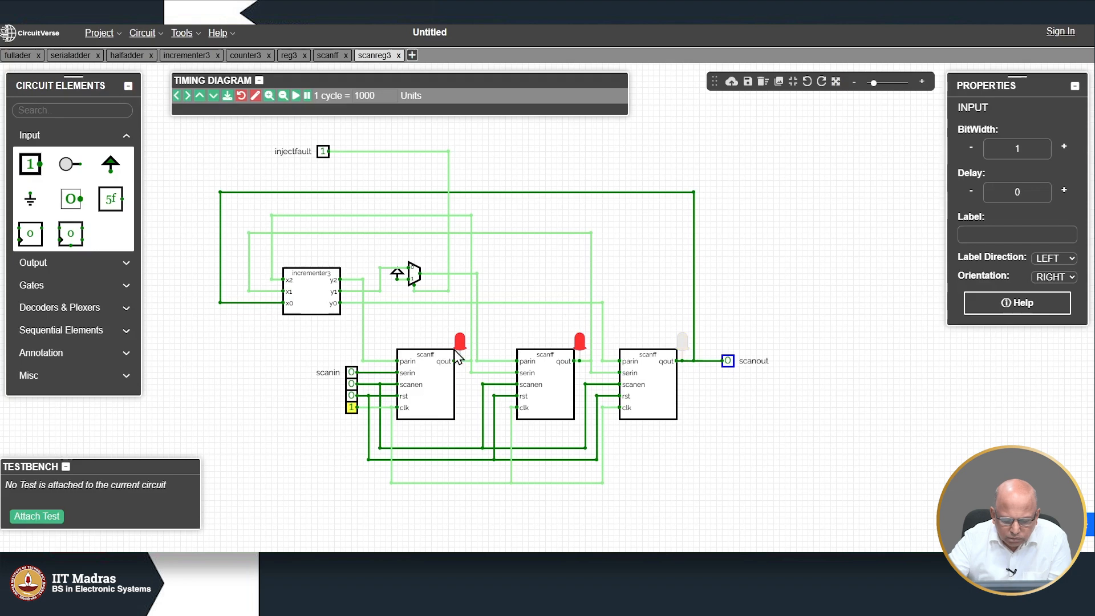
Step: Set scanin to 1, restore scanen to 1, and clock three shifts to empty the register
{"action": "left_click", "coordinate": [351, 372]}
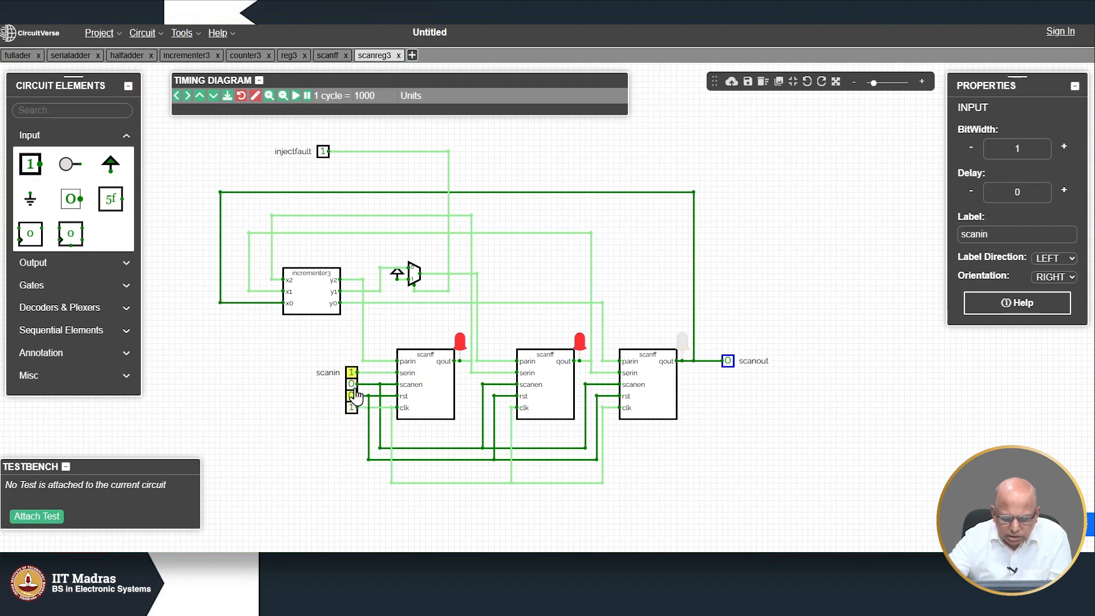
{"action": "left_click", "coordinate": [351, 384]}
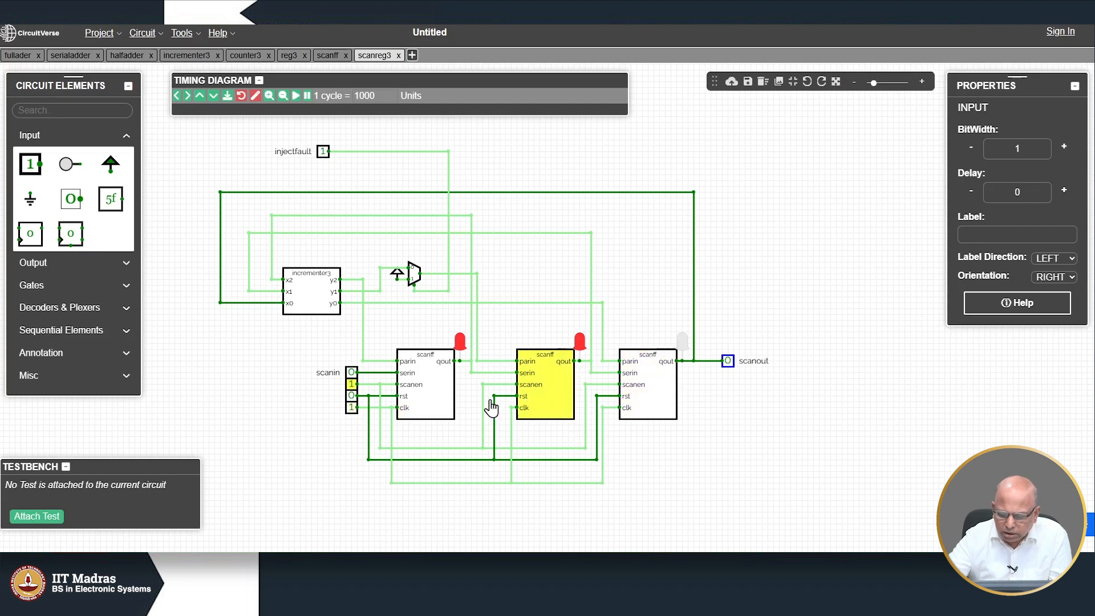
{"action": "left_click", "coordinate": [352, 408]}
{"action": "left_click", "coordinate": [351, 408]}
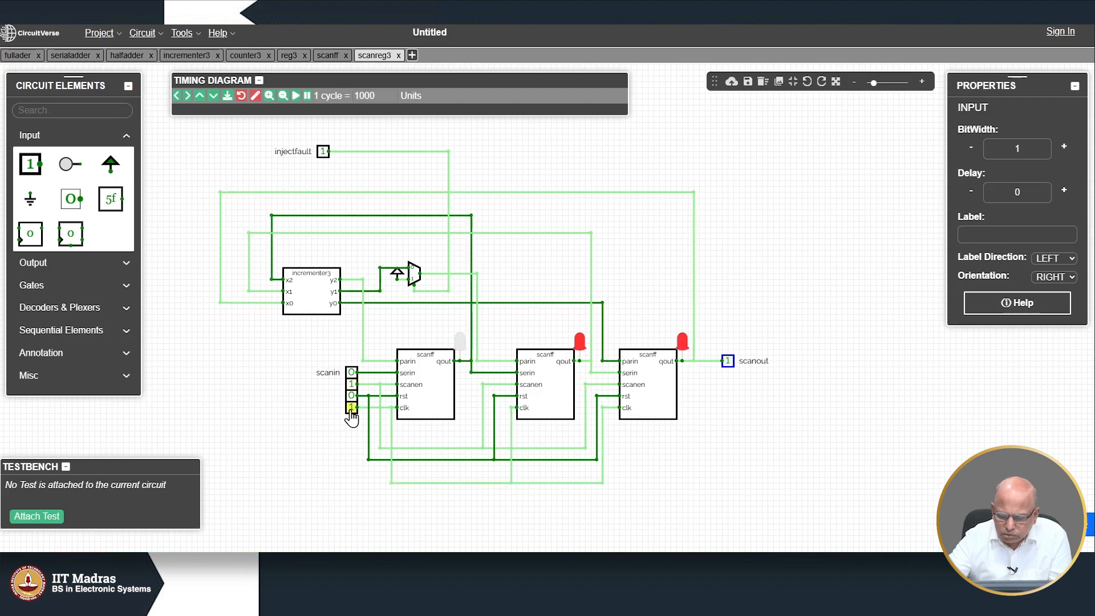
{"action": "left_click", "coordinate": [352, 409]}
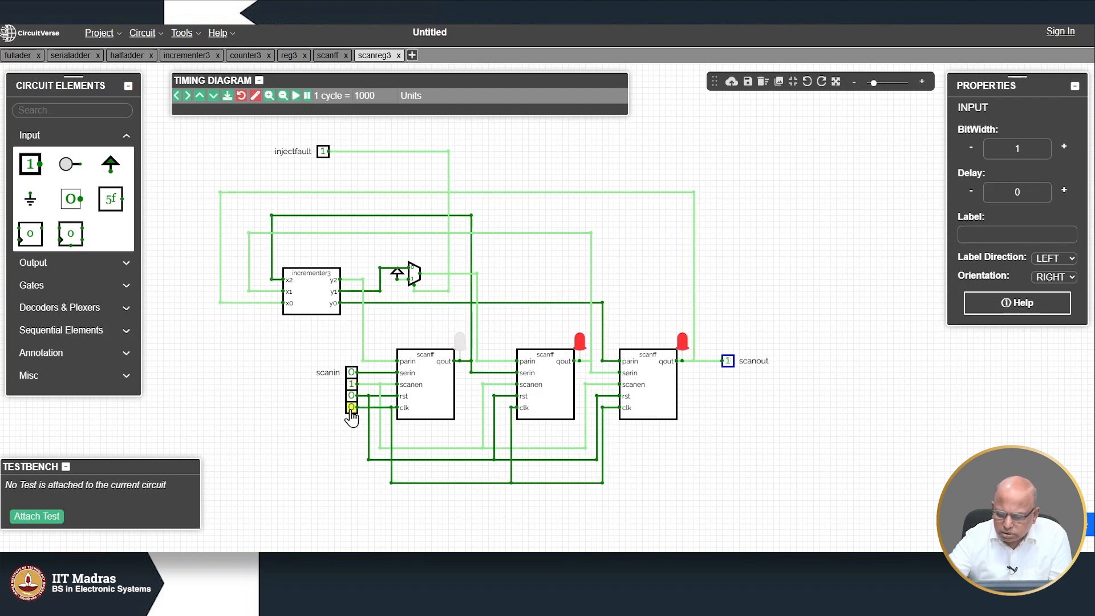
{"action": "left_click", "coordinate": [351, 409]}
{"action": "left_click", "coordinate": [351, 408]}
{"action": "left_click", "coordinate": [351, 408]}
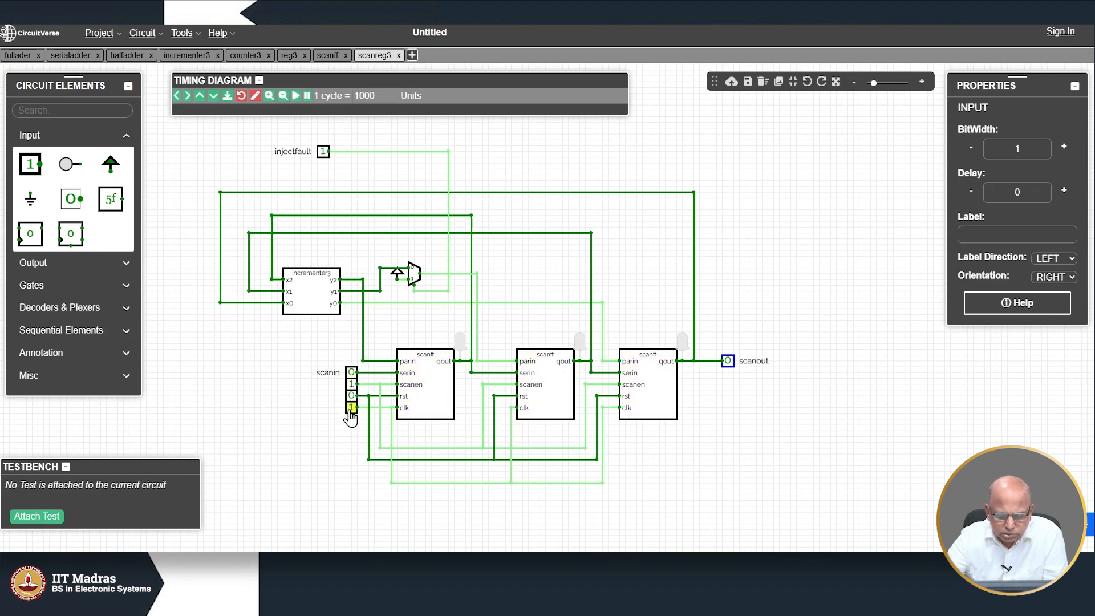
Step: Clock zeros through the chain with scanen=1, then set scanen to 0 and clock the incrementer value in
{"action": "left_click", "coordinate": [351, 383]}
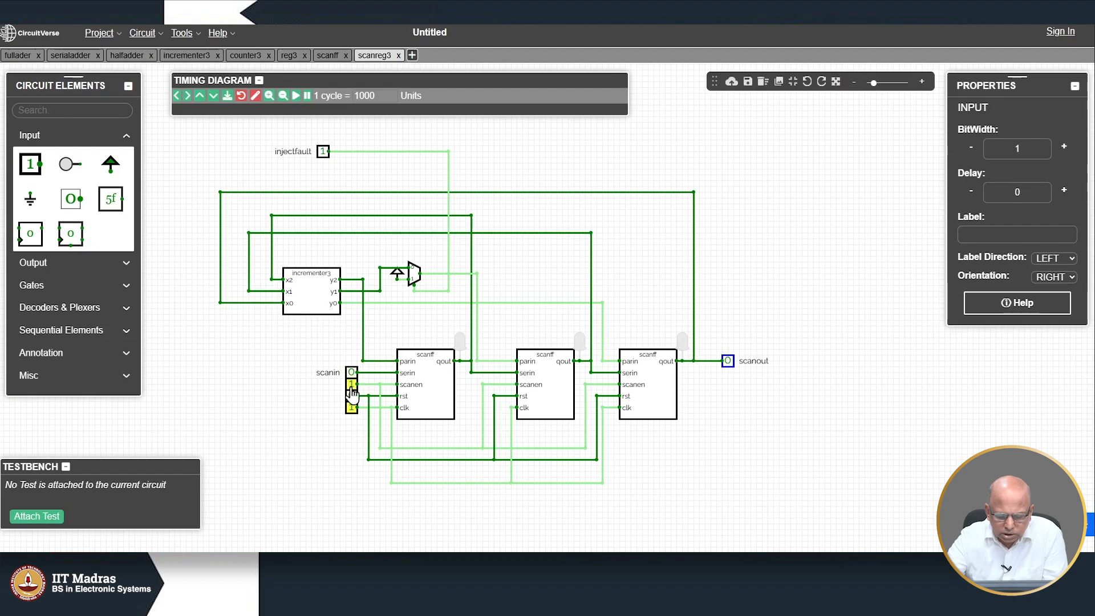
{"action": "left_click", "coordinate": [352, 397]}
{"action": "left_click", "coordinate": [352, 407]}
{"action": "left_click", "coordinate": [352, 407]}
{"action": "left_click", "coordinate": [352, 407]}
{"action": "left_click", "coordinate": [352, 407]}
{"action": "left_click", "coordinate": [352, 407]}
{"action": "left_click", "coordinate": [352, 407]}
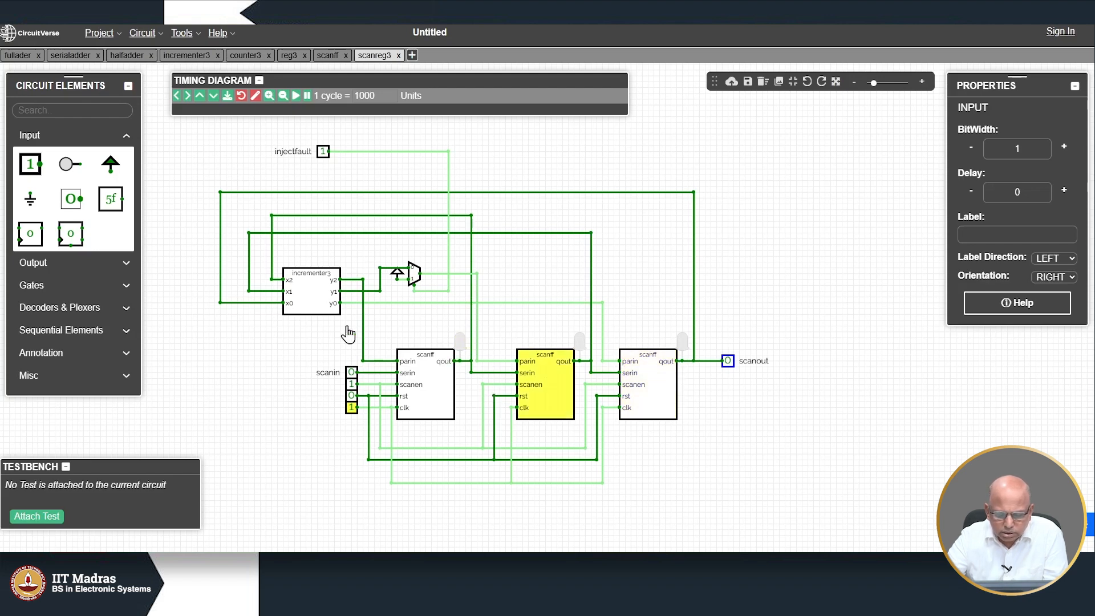
{"action": "left_click", "coordinate": [352, 385]}
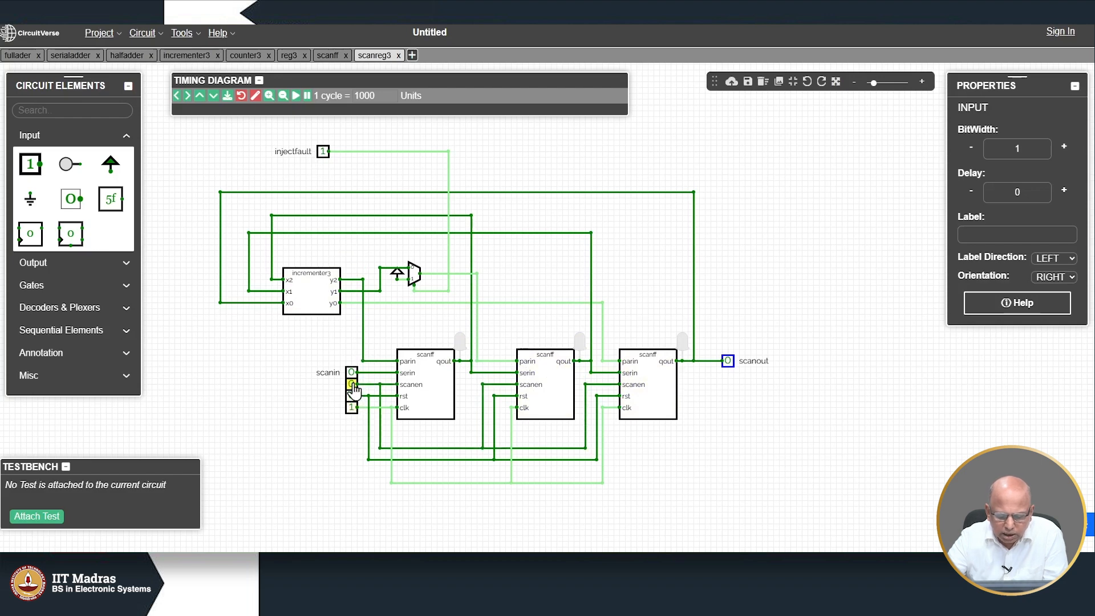
{"action": "left_click", "coordinate": [352, 408]}
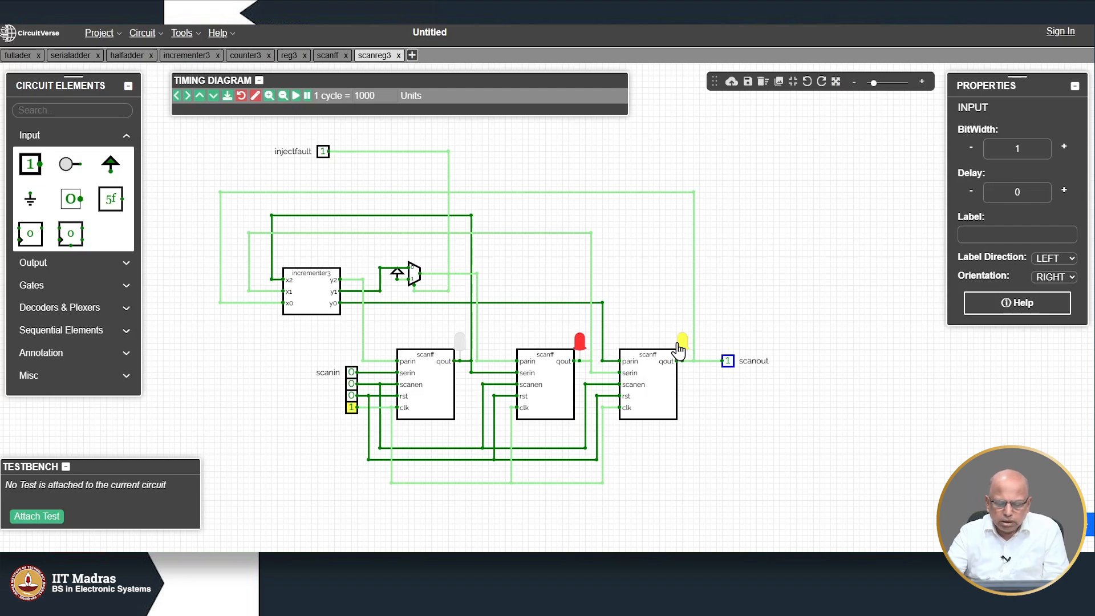
Step: Set scanen back to 1 and pulse clk until all three flip-flops and scanout read 0
{"action": "scroll", "coordinate": [355, 409], "scroll_direction": "up", "scroll_amount": 2}
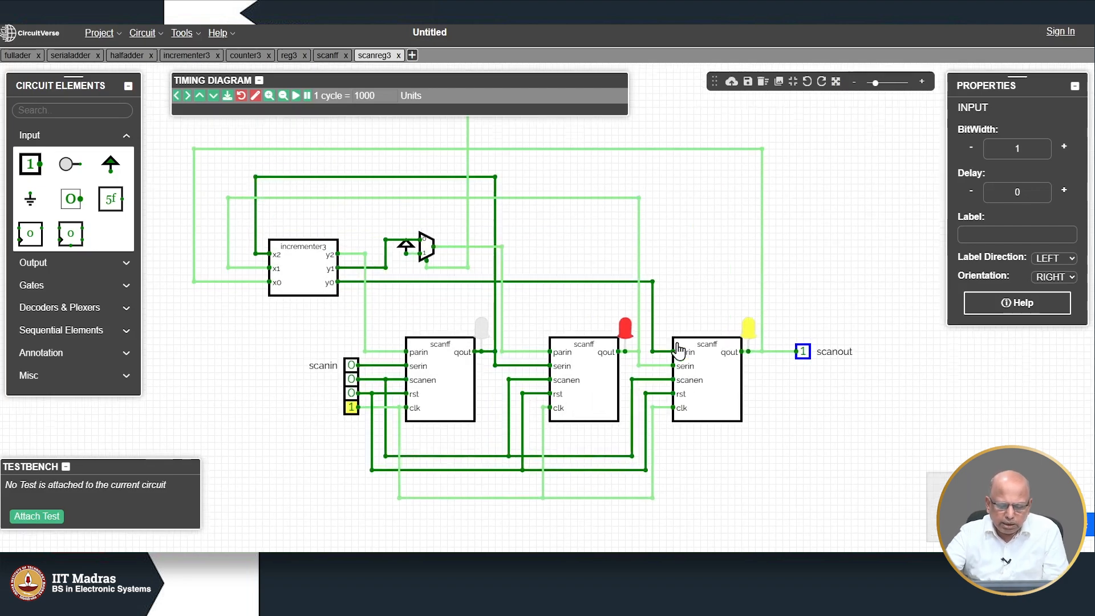
{"action": "left_click", "coordinate": [351, 379]}
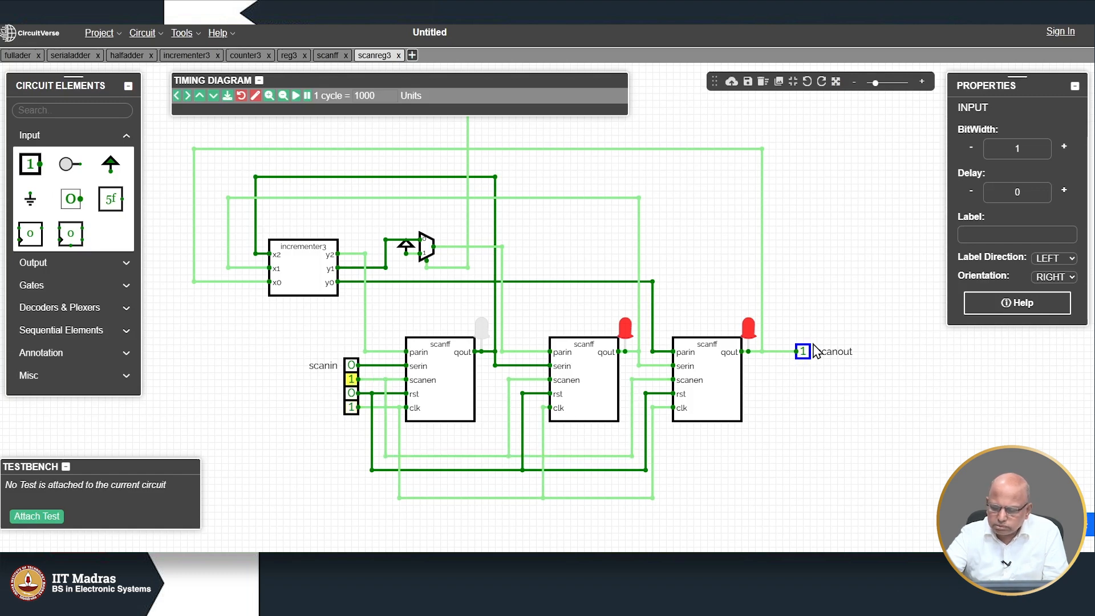
{"action": "left_click", "coordinate": [352, 412]}
{"action": "left_click", "coordinate": [351, 412]}
{"action": "left_click", "coordinate": [352, 411]}
{"action": "left_click", "coordinate": [352, 412]}
{"action": "left_click", "coordinate": [352, 411]}
{"action": "left_click", "coordinate": [352, 412]}
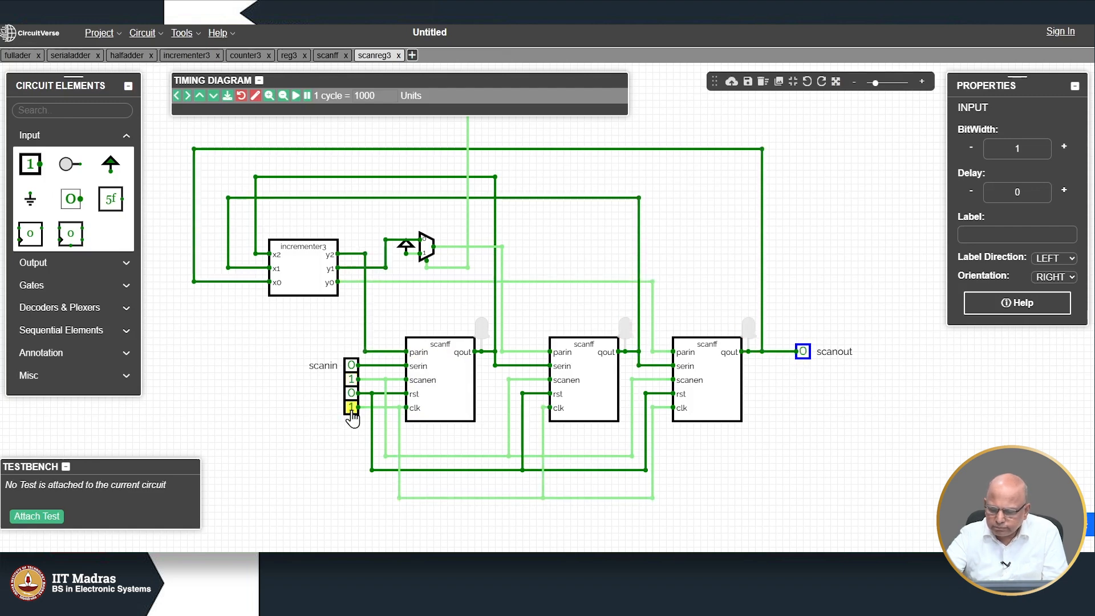